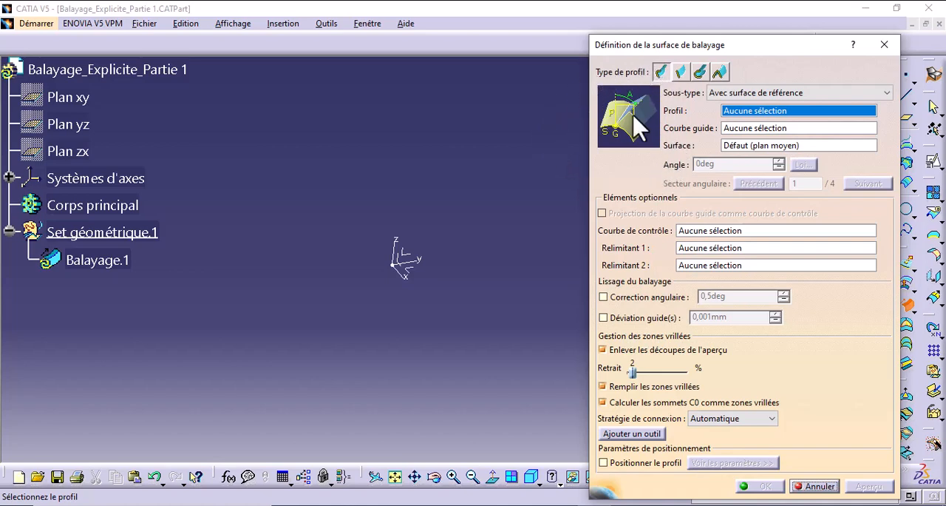
left_click(848, 94)
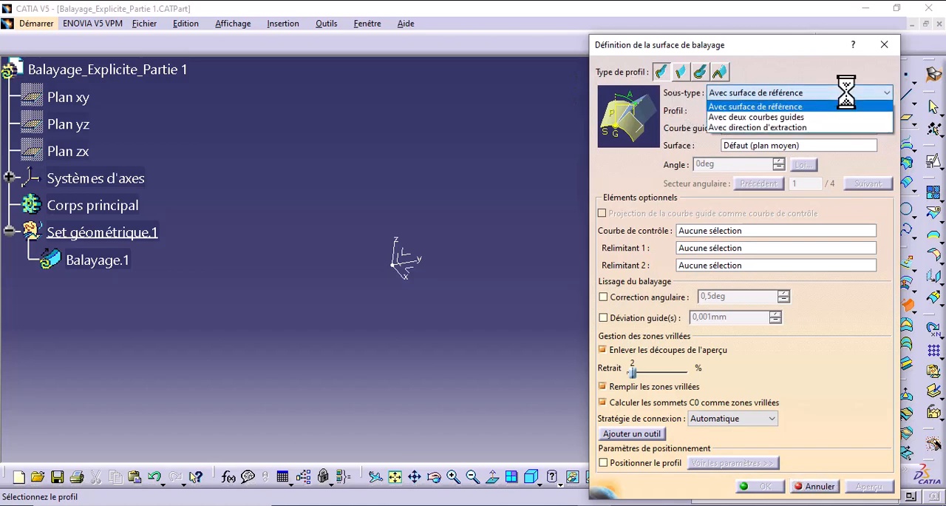
left_click(785, 107)
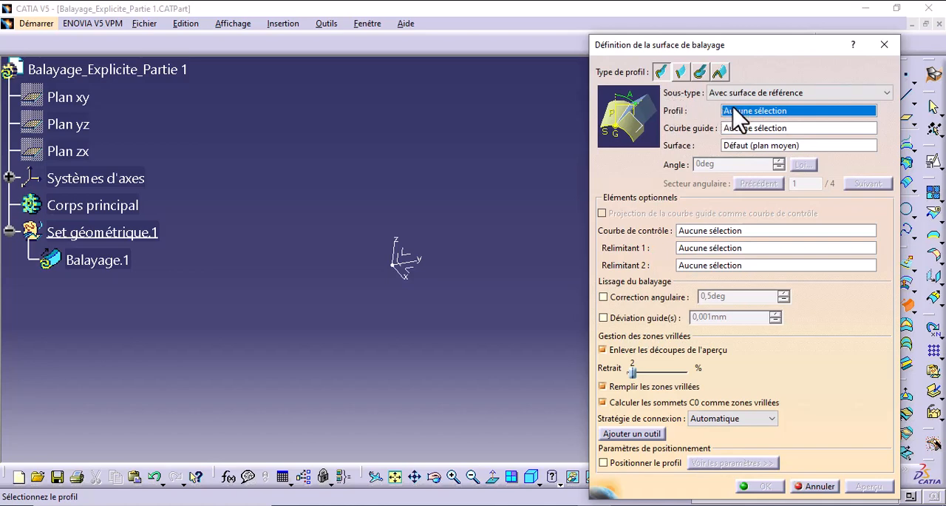
left_click(814, 486)
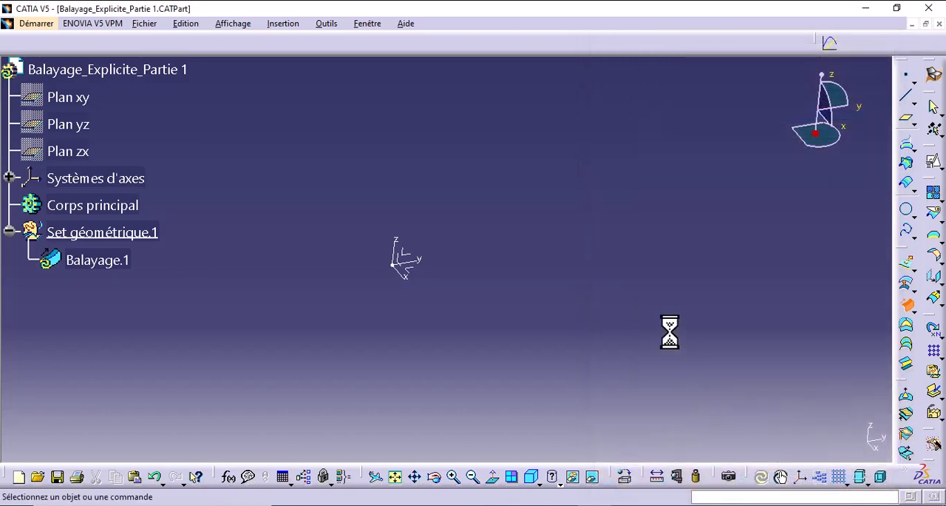
- Create a positioned sketch on the ZX plane of the absolute axis system, with its H and V axes swapped
left_click(940, 167)
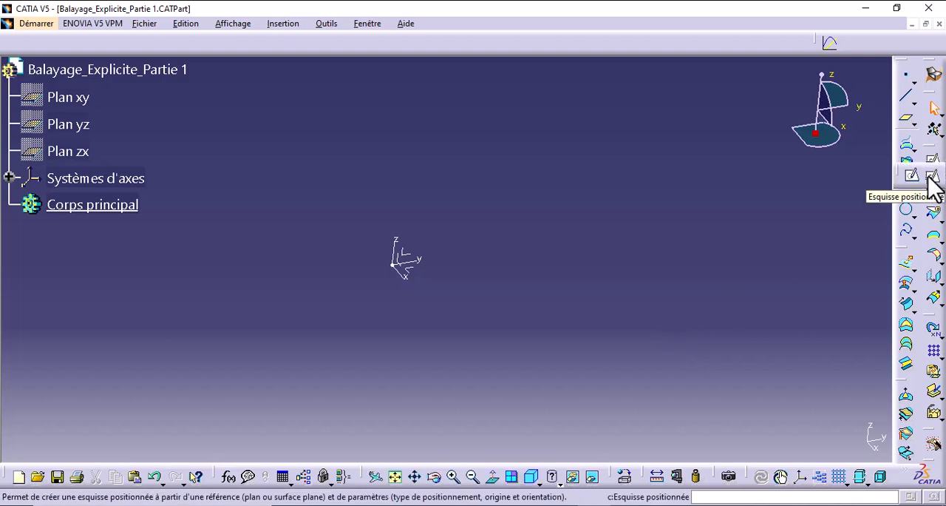
left_click(930, 177)
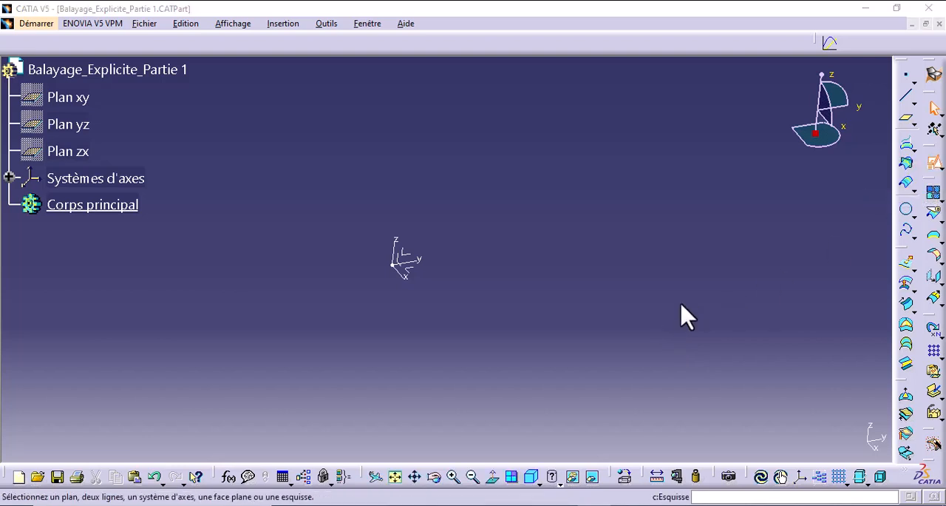
middle_click_drag(534, 293, 634, 215)
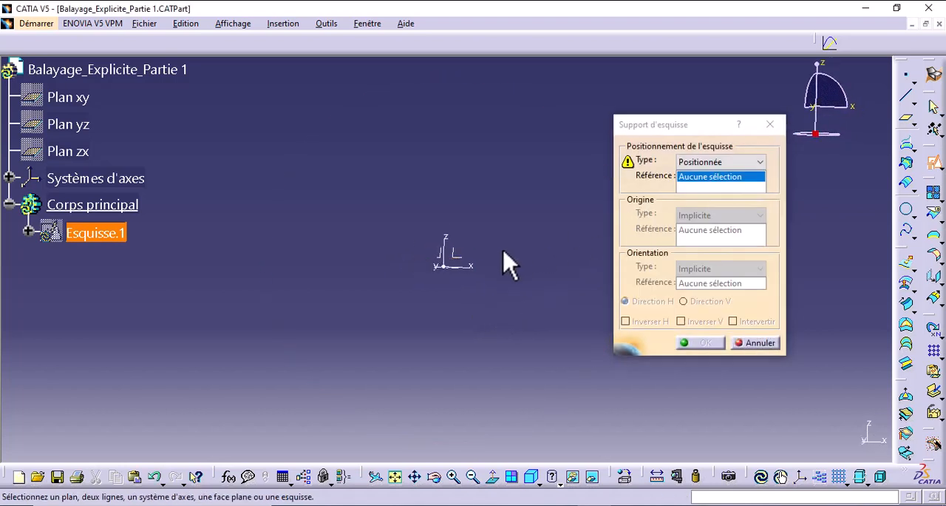
left_click(464, 261)
middle_click_drag(486, 271, 486, 244)
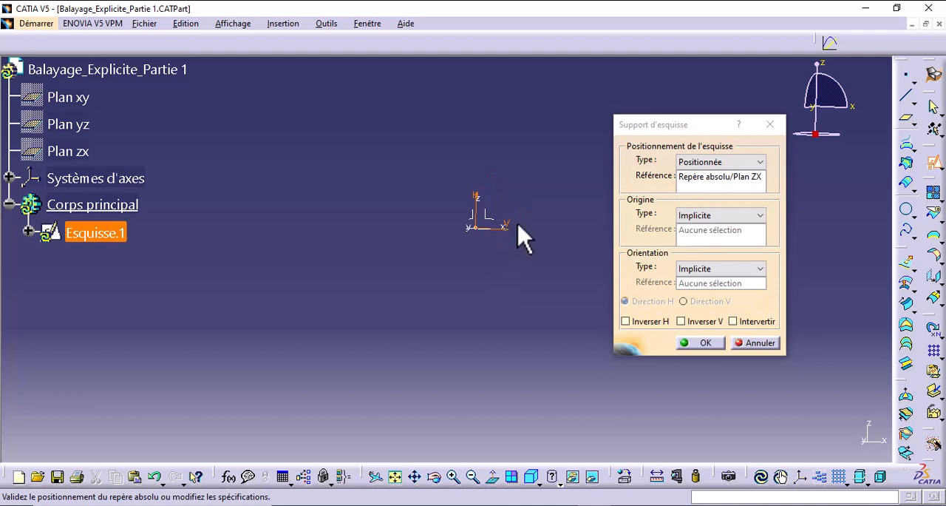
left_click(734, 321)
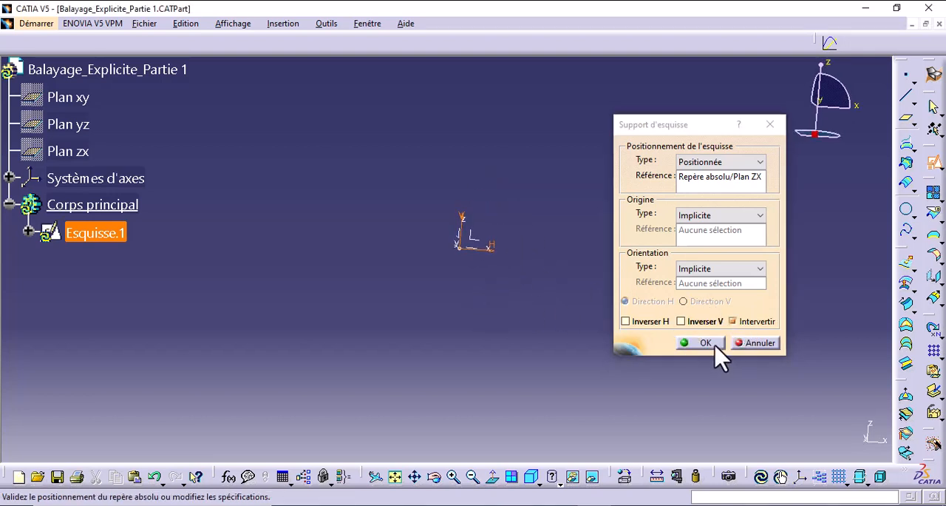
left_click(705, 344)
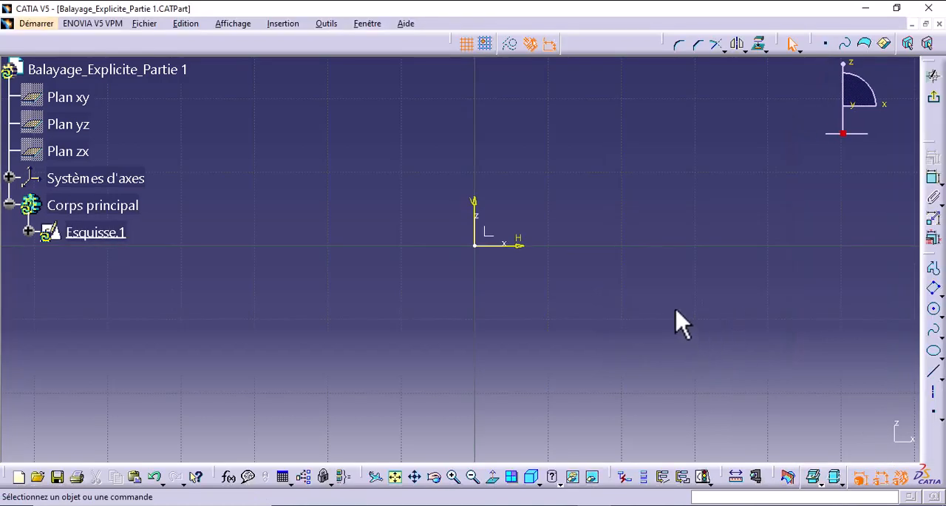
- Sketch an open arch profile: a line rising from the H axis, a tangent arc about 6.5 mm in radius, and a line back to the H axis
left_click(934, 270)
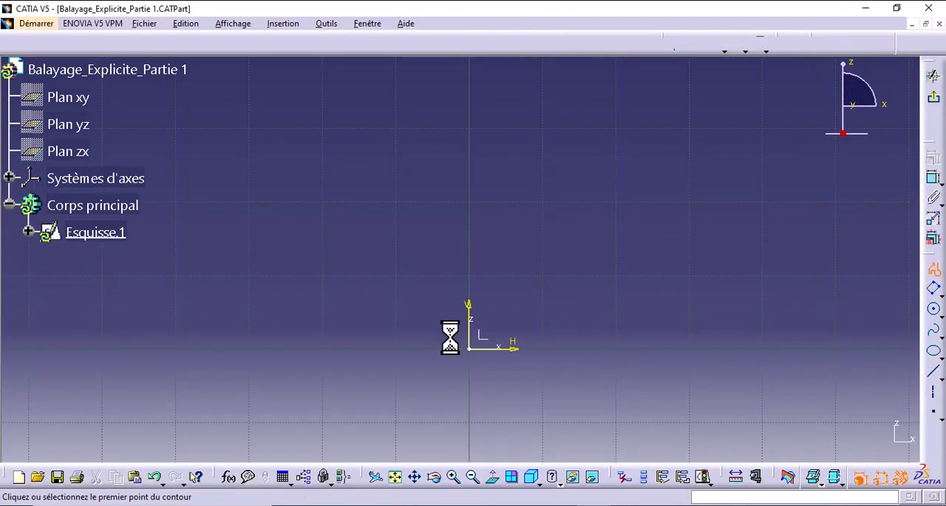
left_click(380, 345)
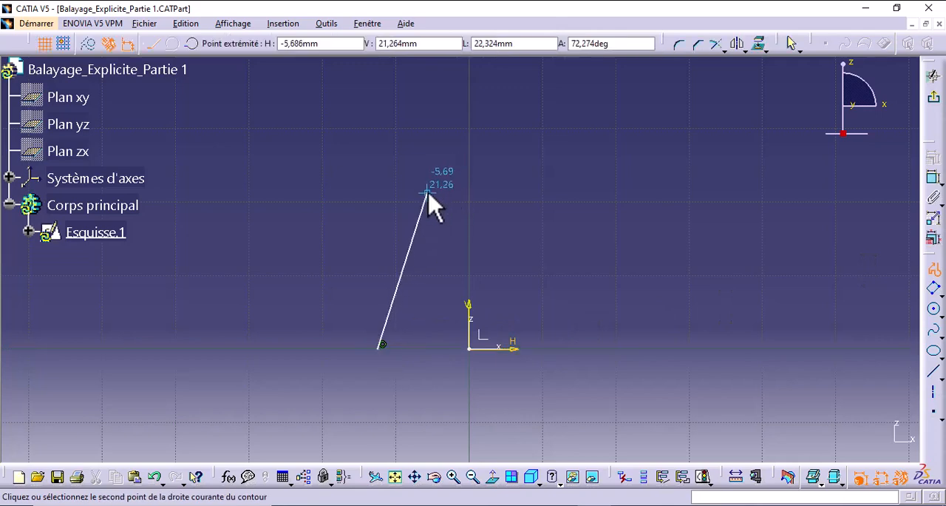
left_click(427, 193)
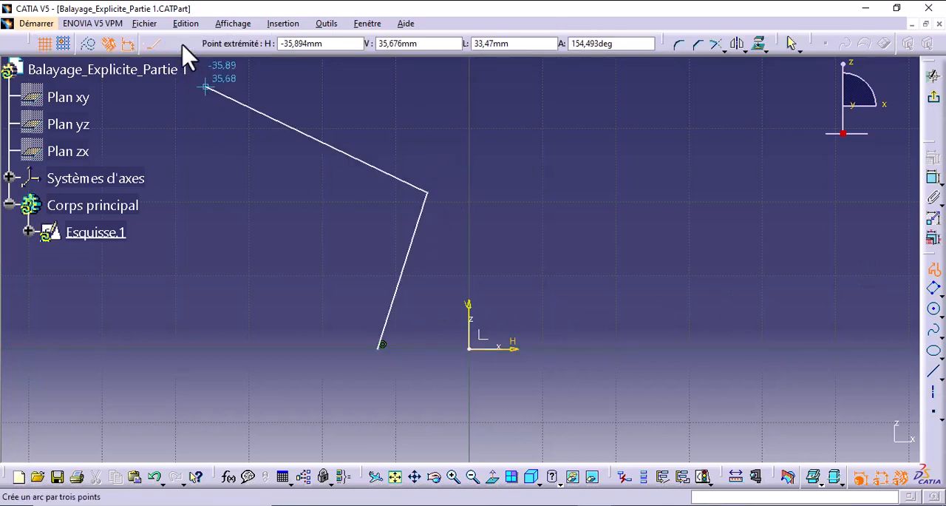
left_click(171, 43)
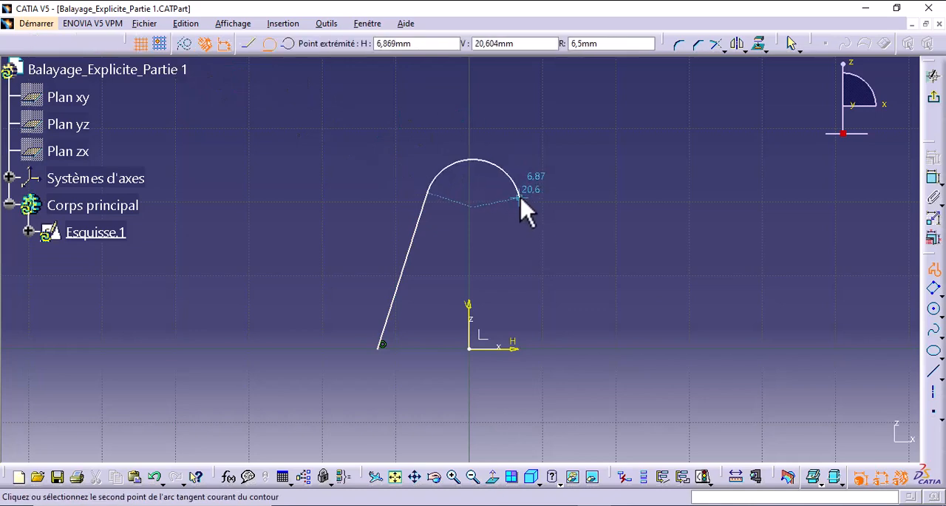
left_click(520, 198)
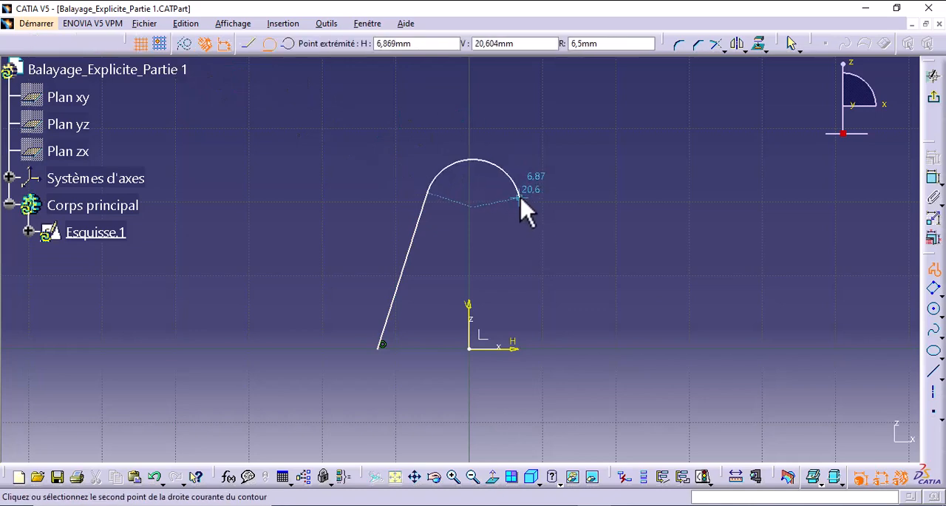
left_click(573, 348)
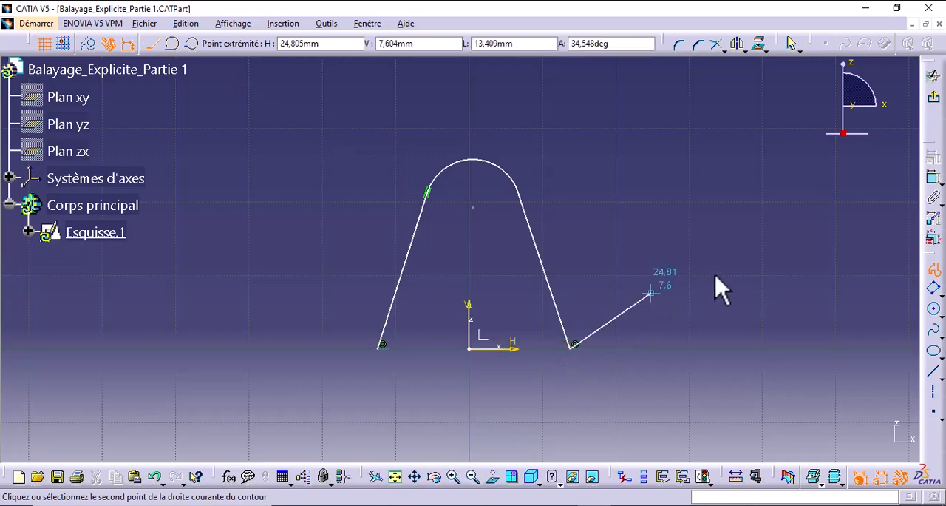
key("Escape")
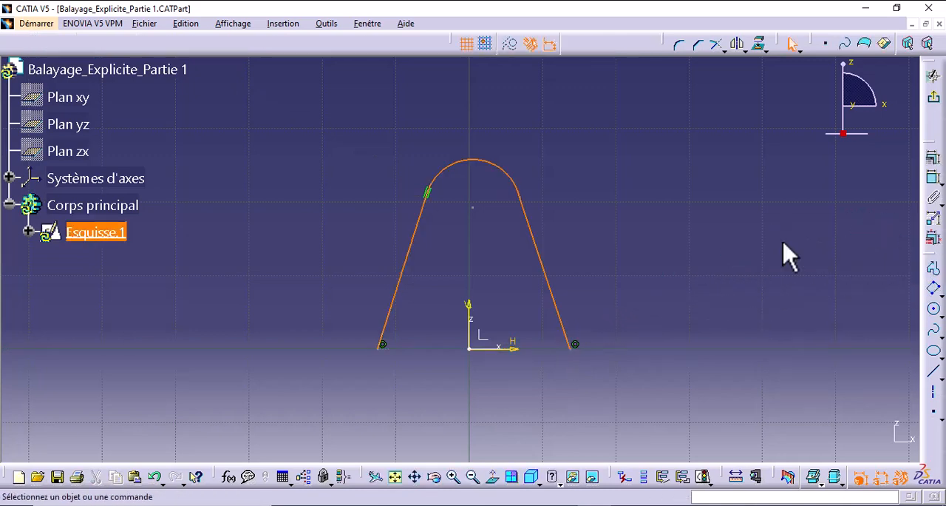
- Constrain the arch's right-hand line to be tangent to the arc
left_click(931, 178)
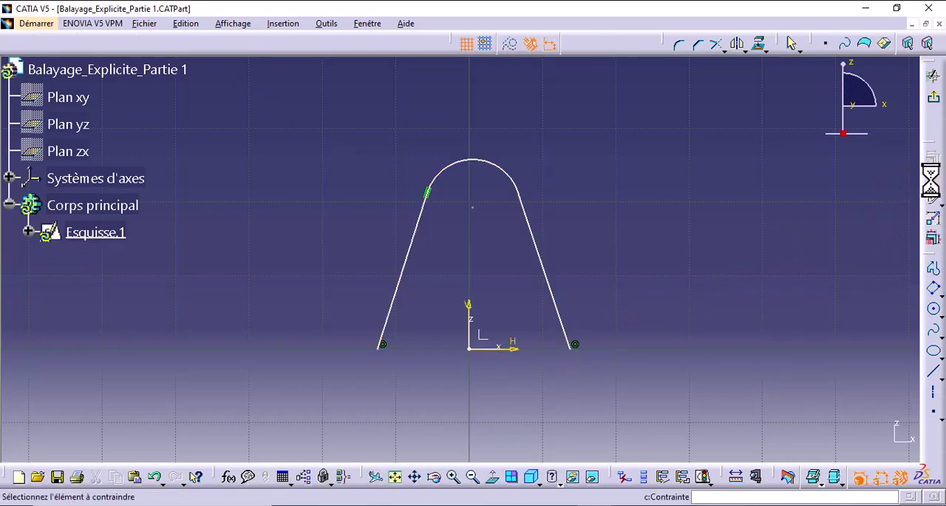
left_click(541, 265)
left_click(526, 193)
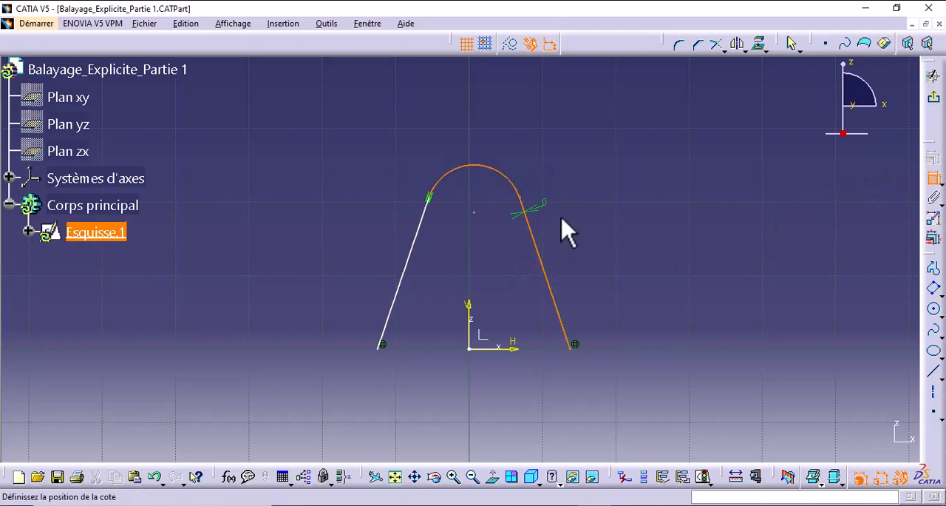
right_click(562, 220)
left_click(596, 281)
left_click(596, 283)
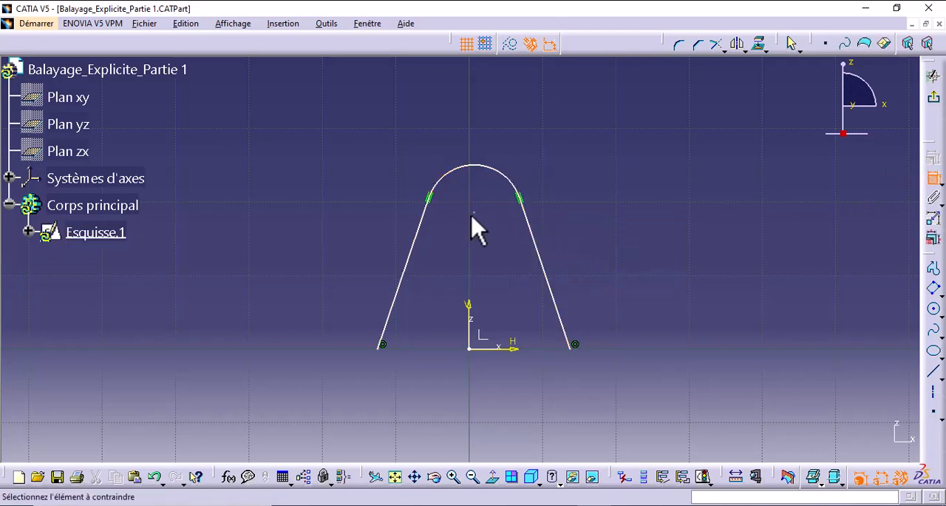
- Make the arc's centre coincident with the vertical sketch axis
left_click(475, 213)
left_click(470, 307)
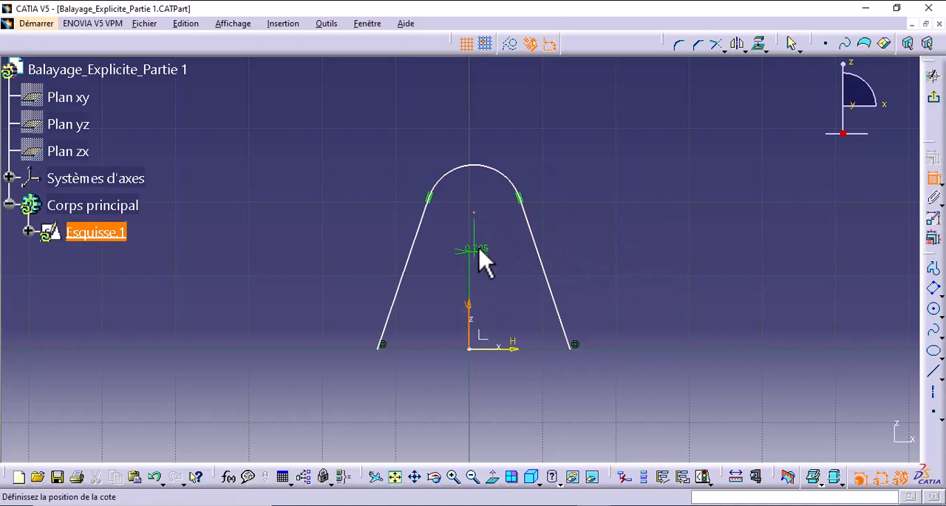
right_click(479, 249)
left_click(533, 310)
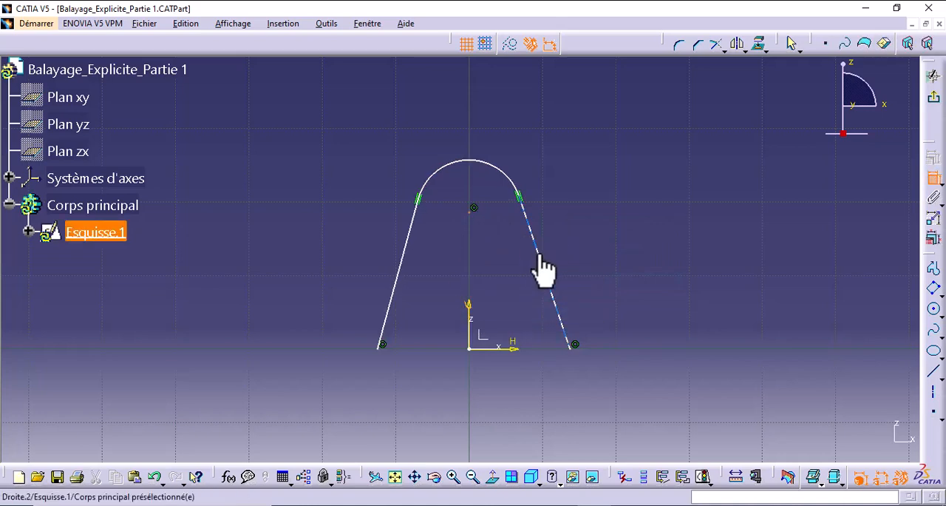
- Constrain the two slanted lines to be symmetric about the vertical sketch axis
left_click(543, 264)
left_click(422, 264)
right_click(469, 254)
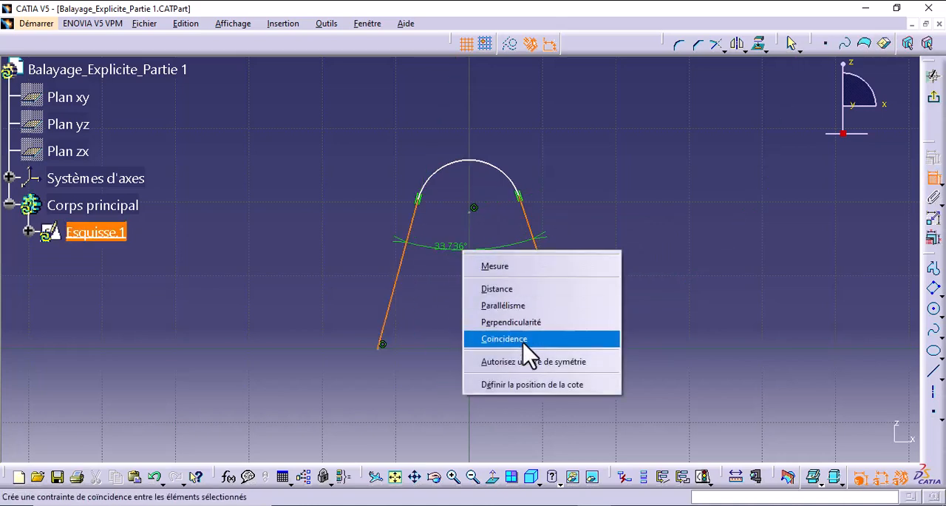
left_click(534, 363)
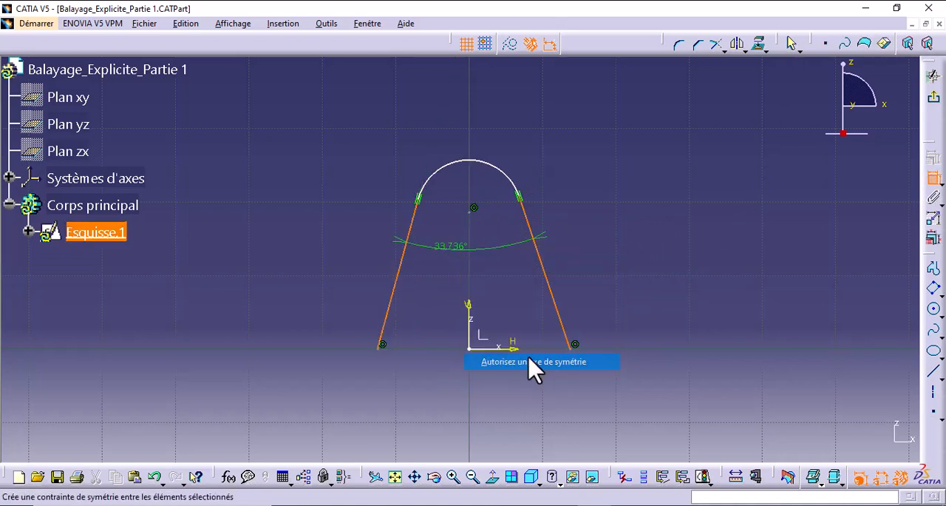
left_click(470, 318)
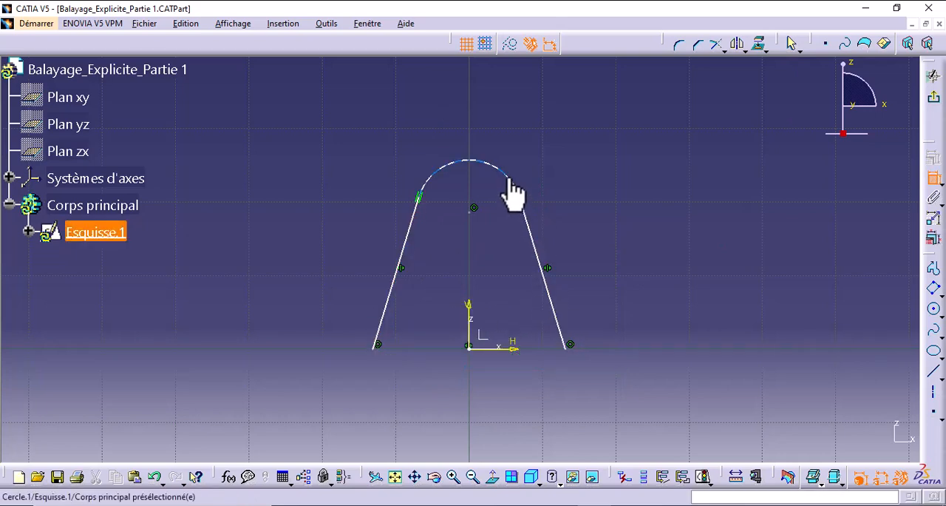
- Dimension the arc's radius and set it to 20 mm
left_click(536, 189)
left_click(540, 155)
double_click(540, 152)
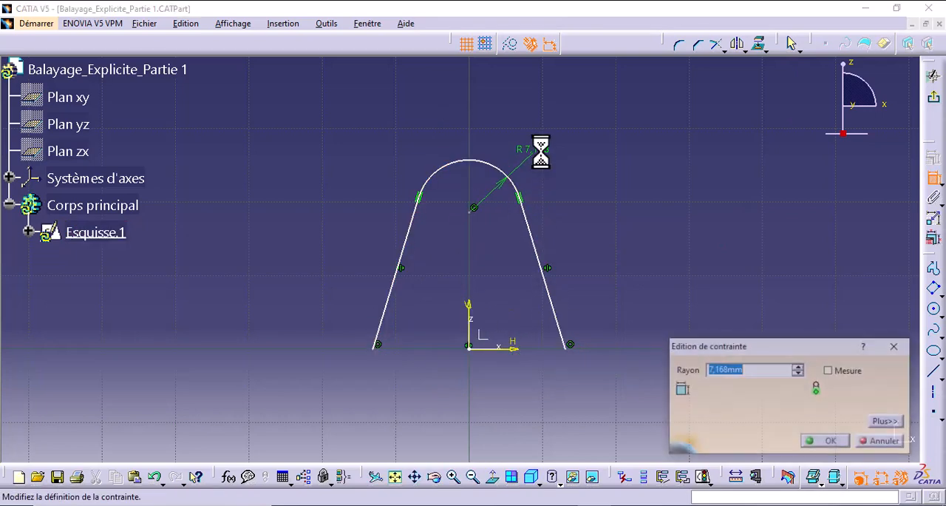
type("20")
key("Return")
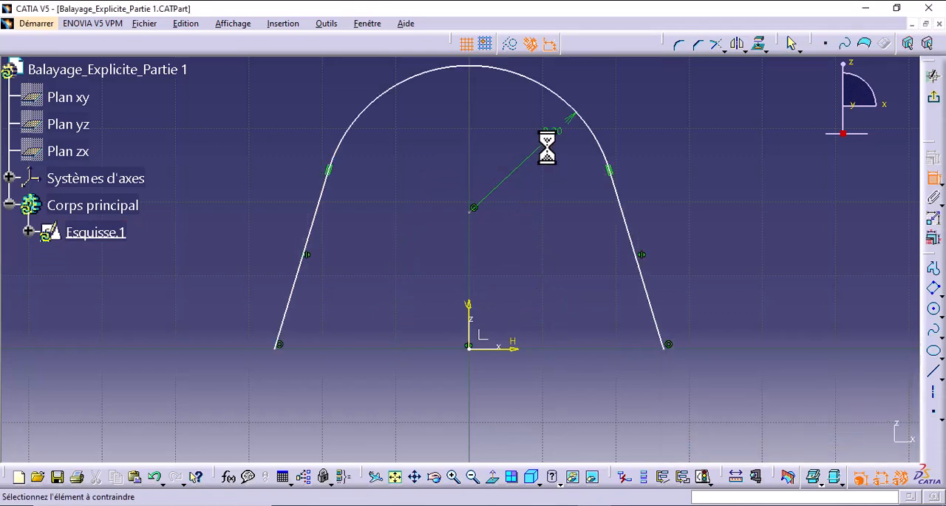
- Dimension the angle between the right-hand line and the vertical axis and set it to 20 degrees
middle_click_drag(525, 258, 527, 277)
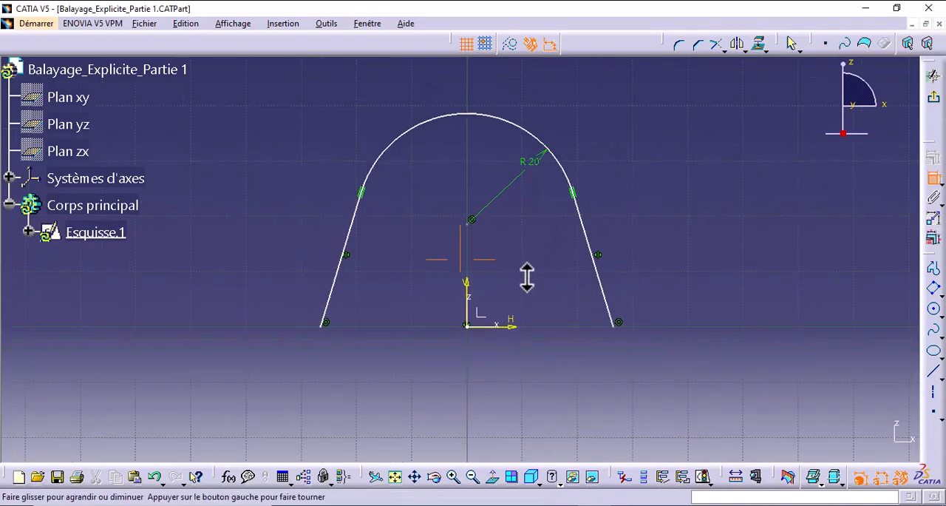
left_click(596, 270)
left_click(469, 294)
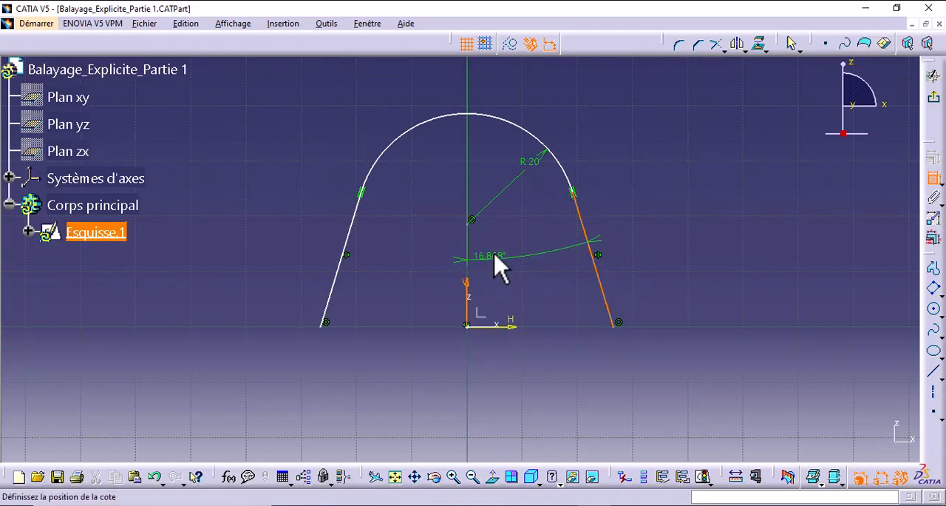
double_click(498, 250)
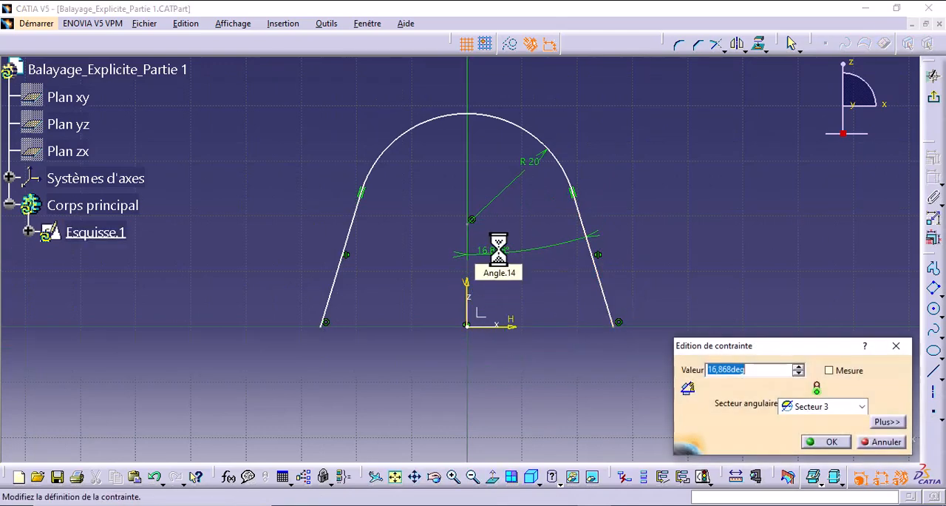
type("20deg")
key("Return")
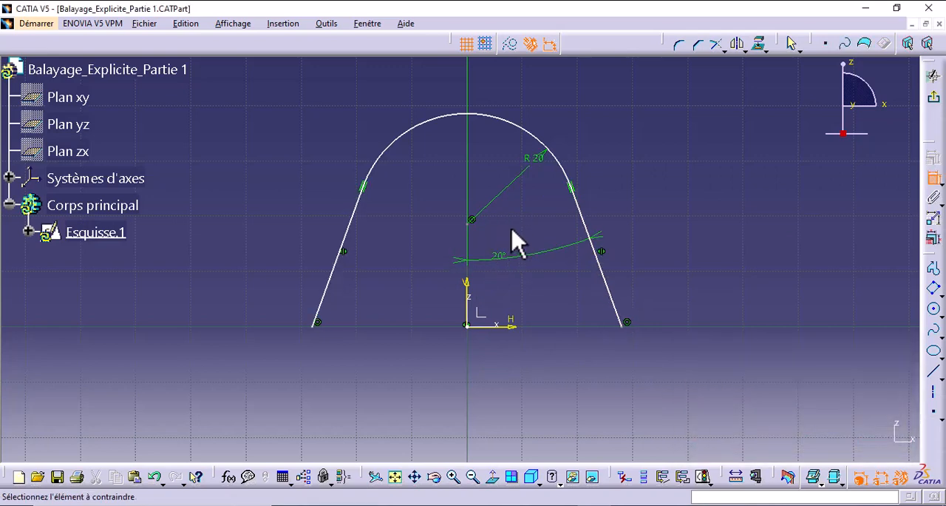
- Dimension the arc centre's height above the horizontal axis, set it to 50 mm, and exit the sketch
left_click(471, 222)
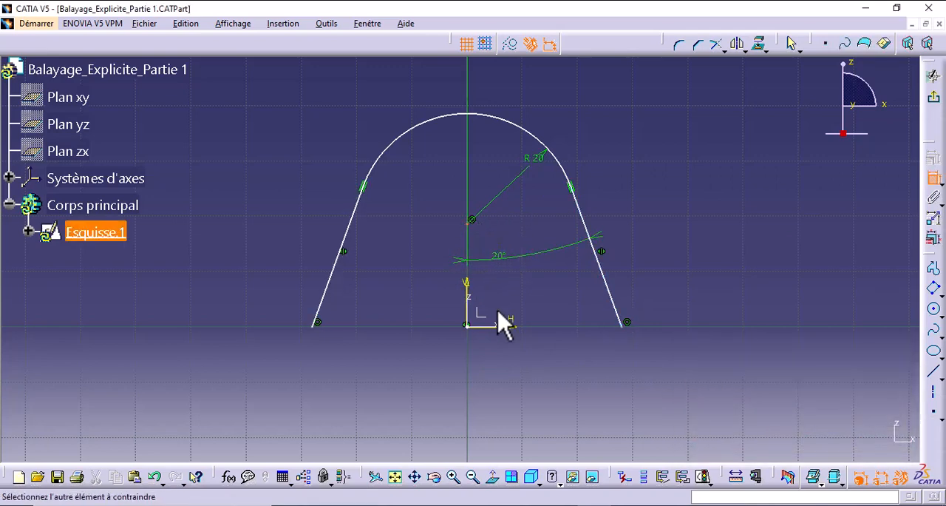
left_click(517, 328)
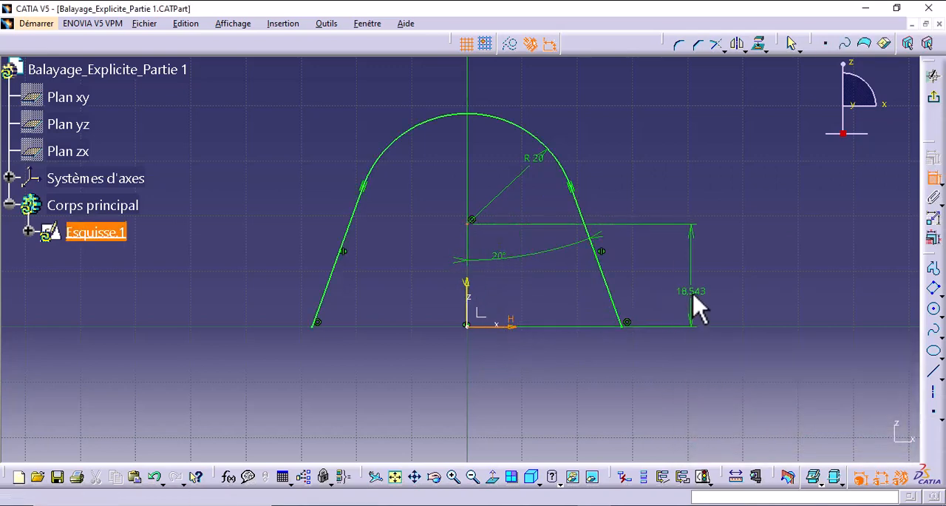
left_click(698, 296)
type("5")
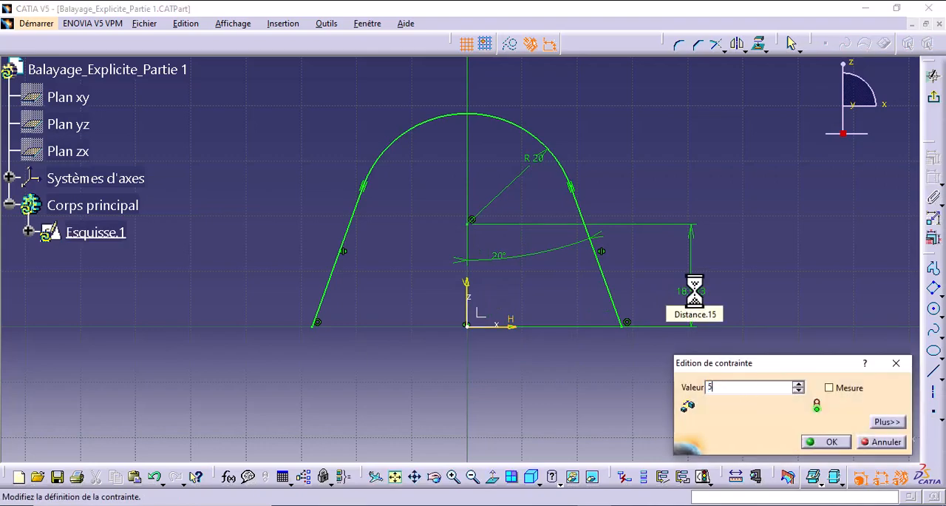
type("0mm")
key("Return")
middle_click_drag(697, 292, 697, 392)
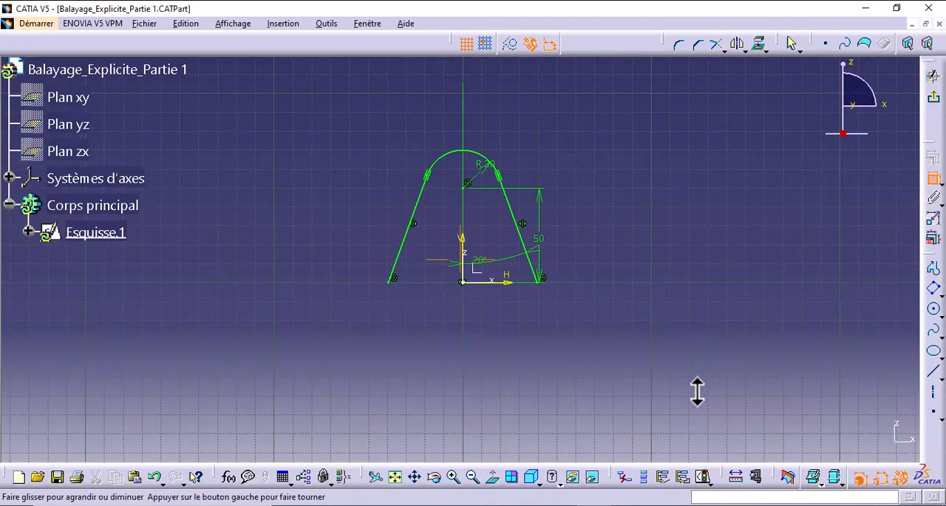
left_click(933, 97)
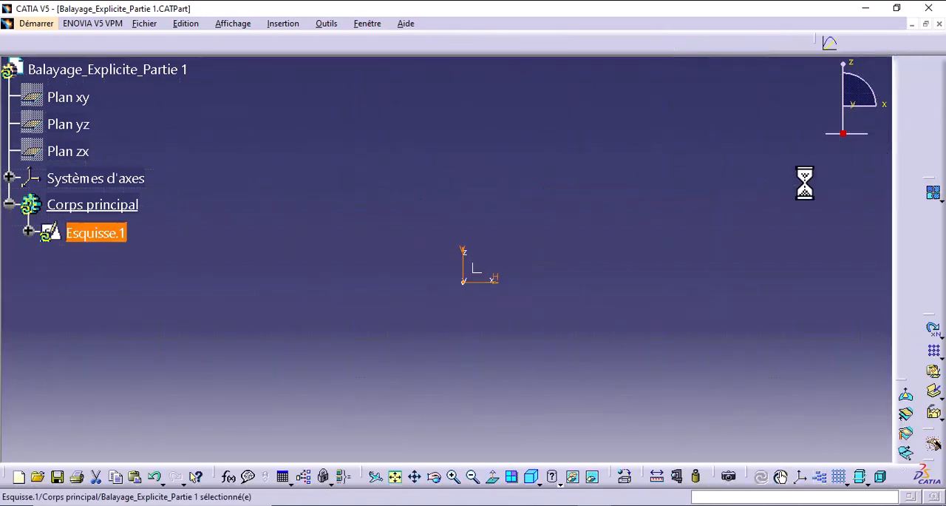
- Hide the origin, horizontal axis and vertical axis of the arch profile sketch Esquisse.1
left_click(29, 232)
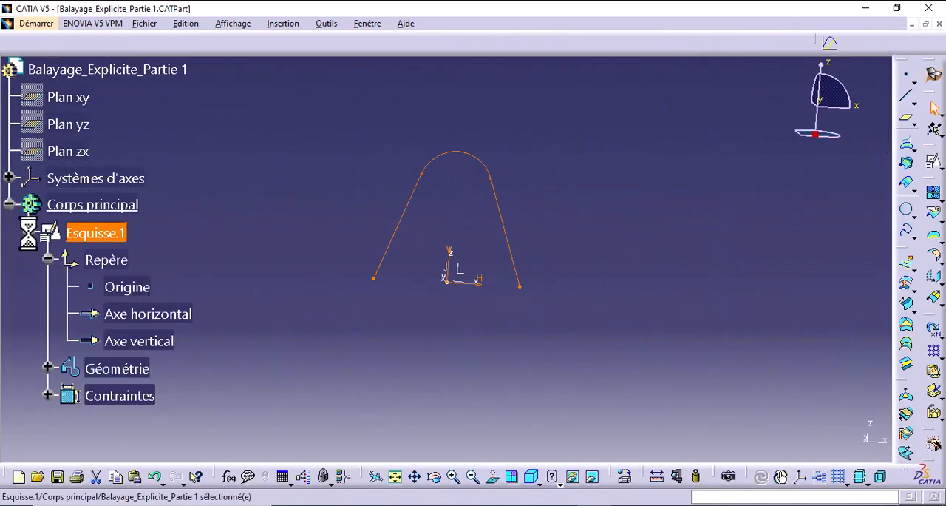
left_click(123, 288)
left_click(149, 340, "shift")
right_click(150, 340)
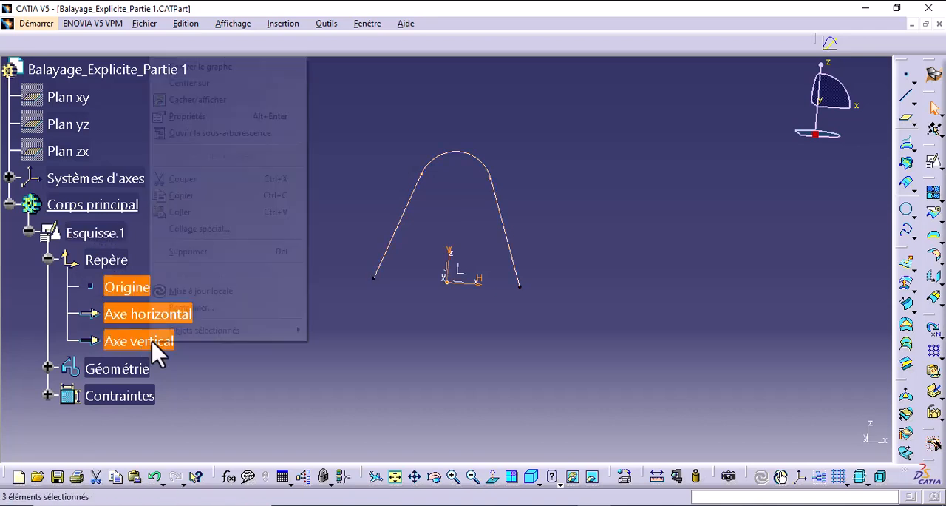
left_click(214, 100)
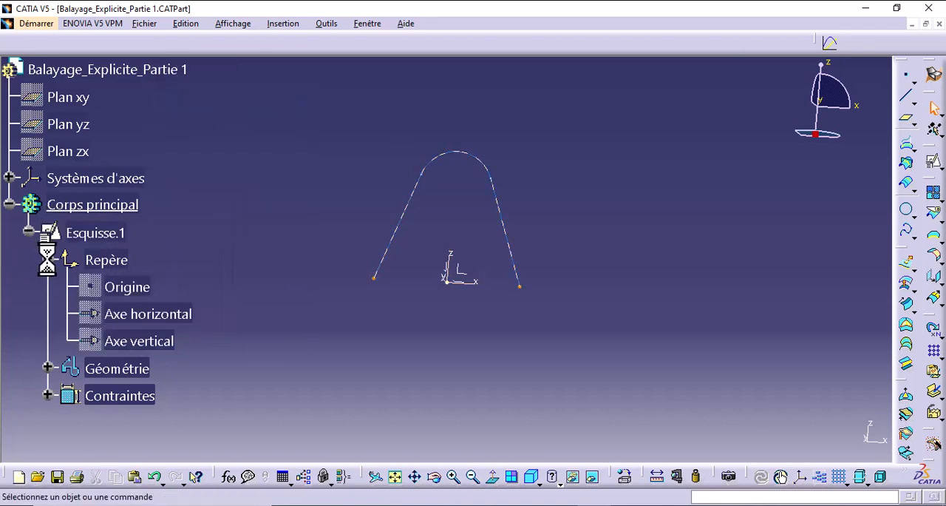
left_click(28, 232)
- Create a positioned sketch on the XY plane of the absolute axis system, keeping the implicit origin and orientation
mouse_move(410, 295)
middle_mouse_down()
mouse_move(377, 324)
mouse_move(271, 350)
mouse_move(401, 293)
mouse_move(554, 315)
mouse_move(481, 358)
middle_mouse_up()
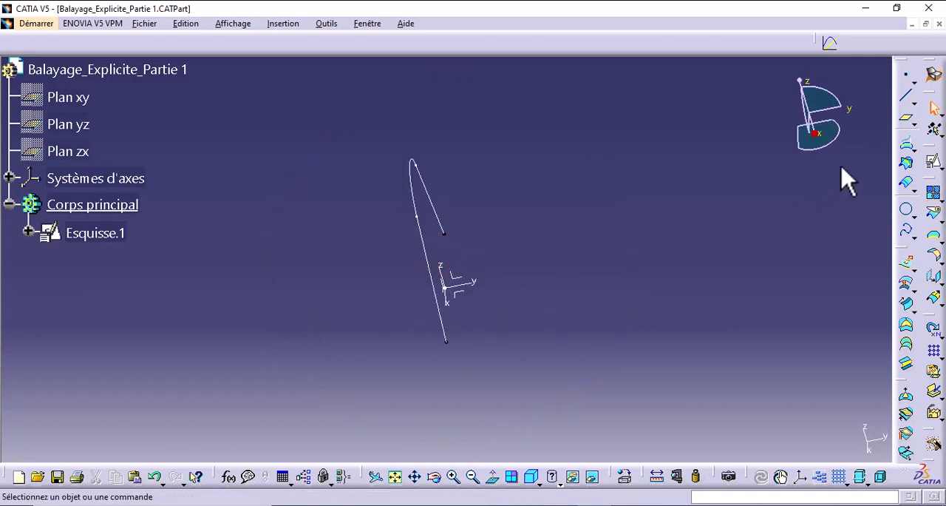
left_click(934, 161)
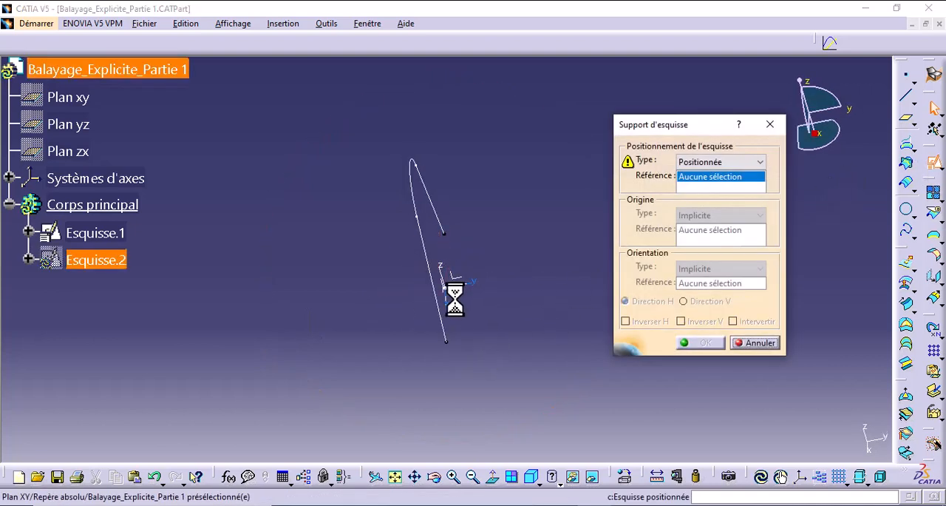
left_click(470, 292)
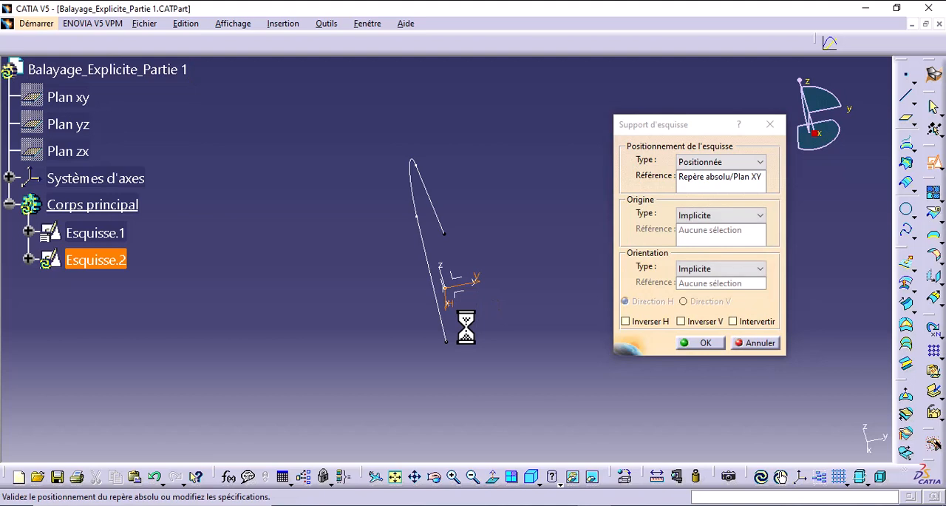
middle_click_drag(466, 326, 603, 279)
left_click(699, 343)
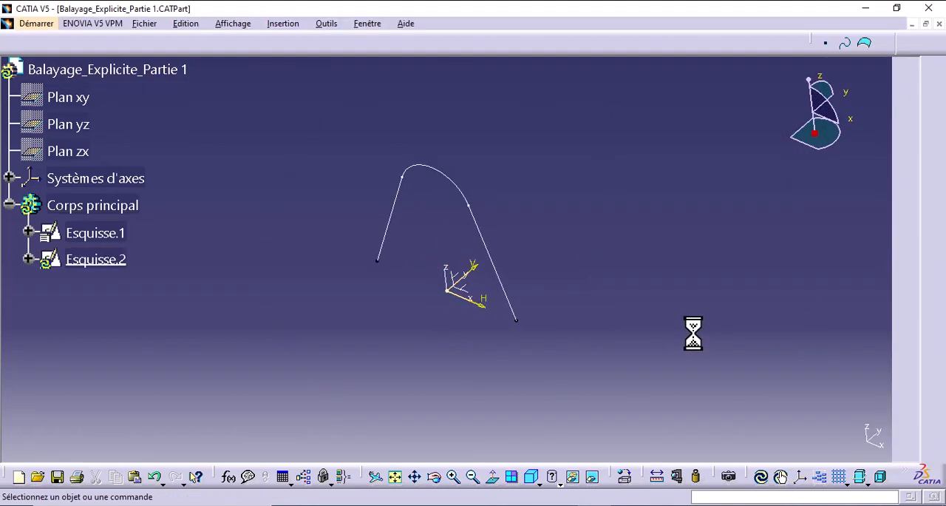
mouse_move(687, 323)
middle_mouse_down()
mouse_move(650, 319)
mouse_move(668, 306)
middle_mouse_up()
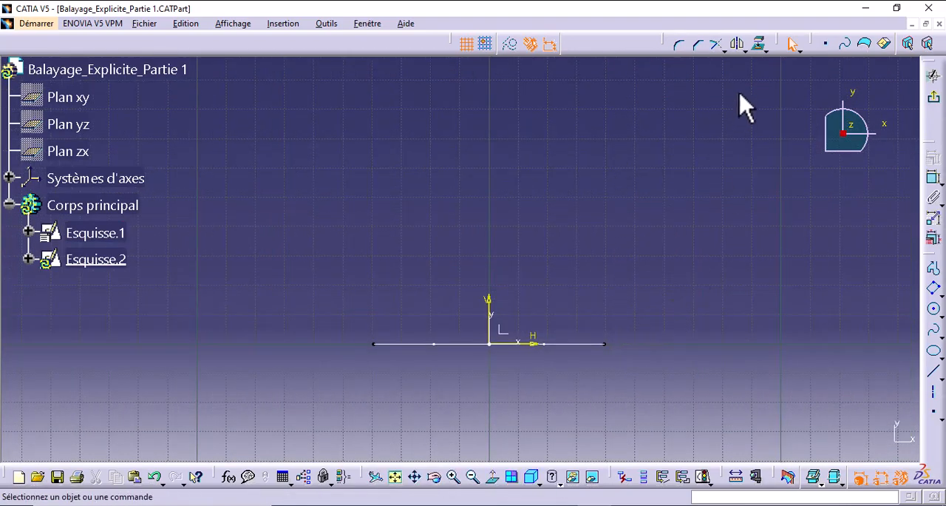
- Project the arch profile's endpoint on the positive X side into the sketch as a construction element, then restore standard element mode
left_click(759, 44)
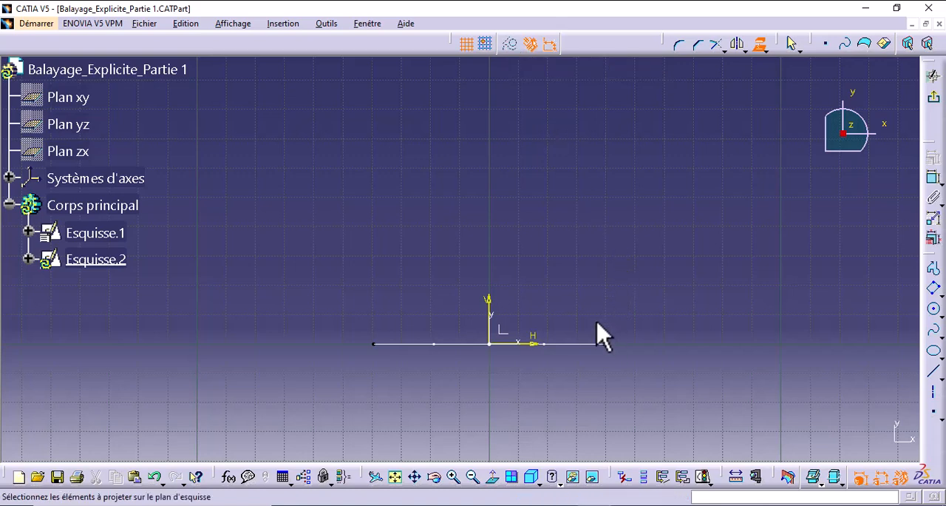
left_click(510, 44)
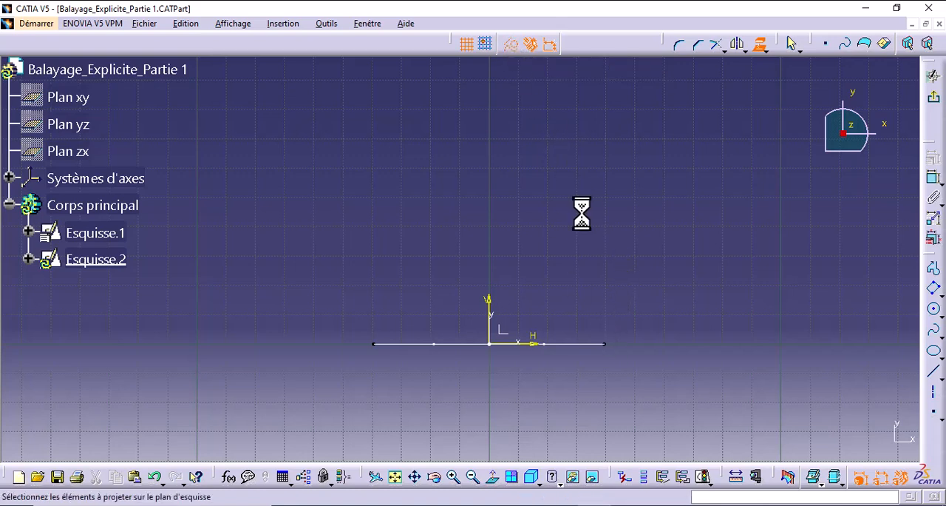
left_click(626, 347)
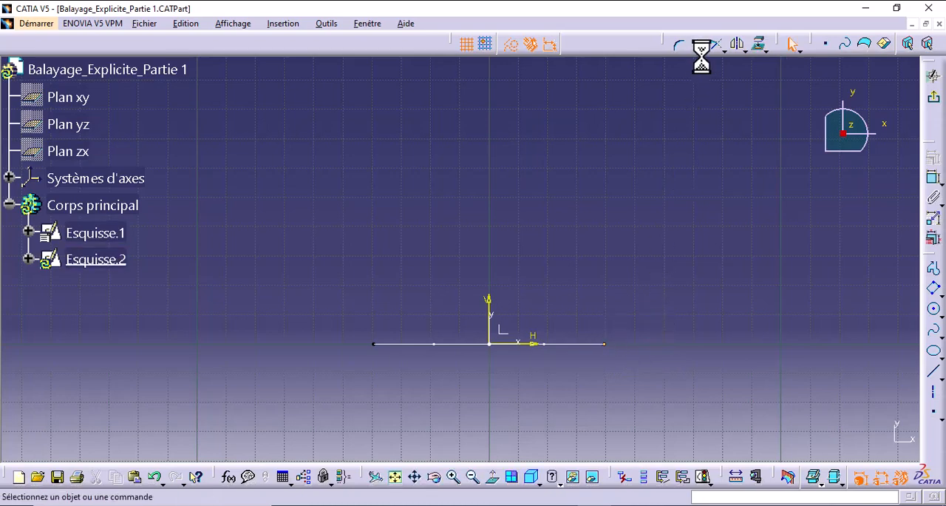
middle_click_drag(621, 235, 568, 284)
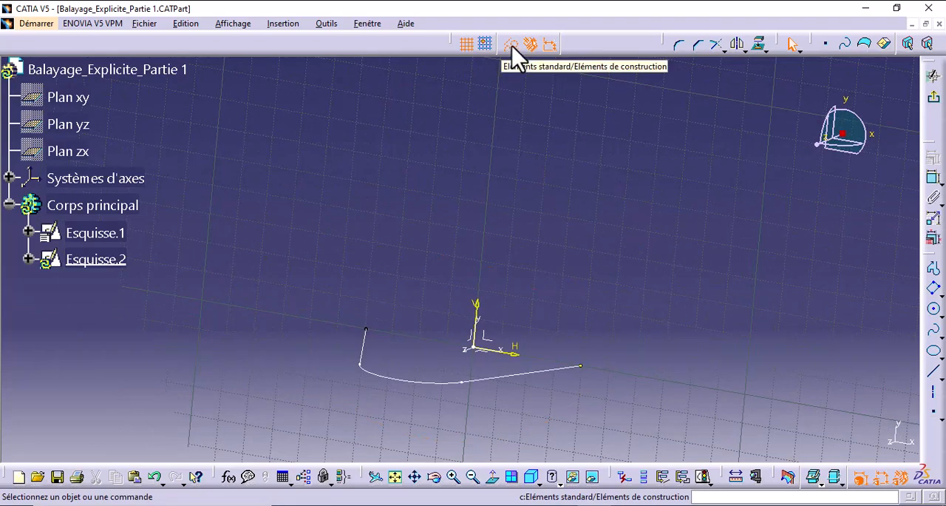
mouse_move(547, 243)
middle_mouse_down()
mouse_move(507, 239)
mouse_move(621, 247)
middle_mouse_up()
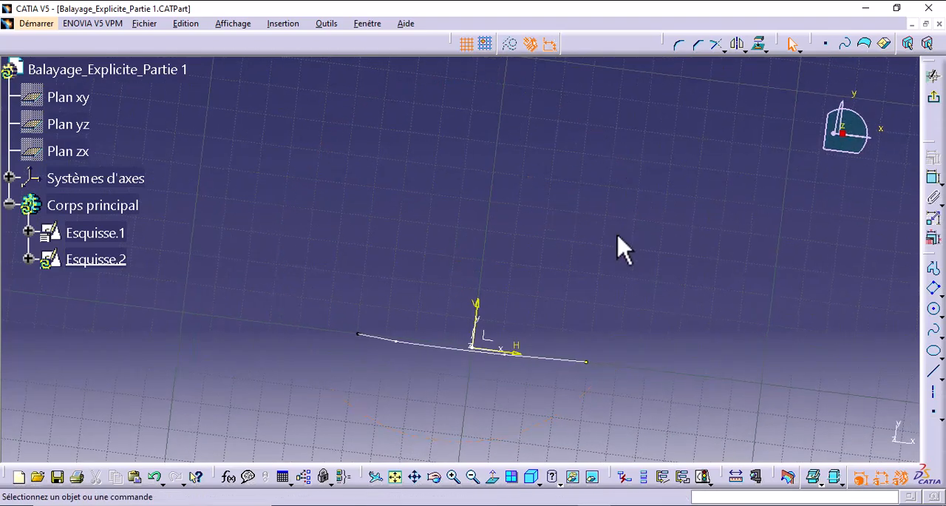
- Draw a vertical line about 80 mm long upward from the projected endpoint
left_click(933, 370)
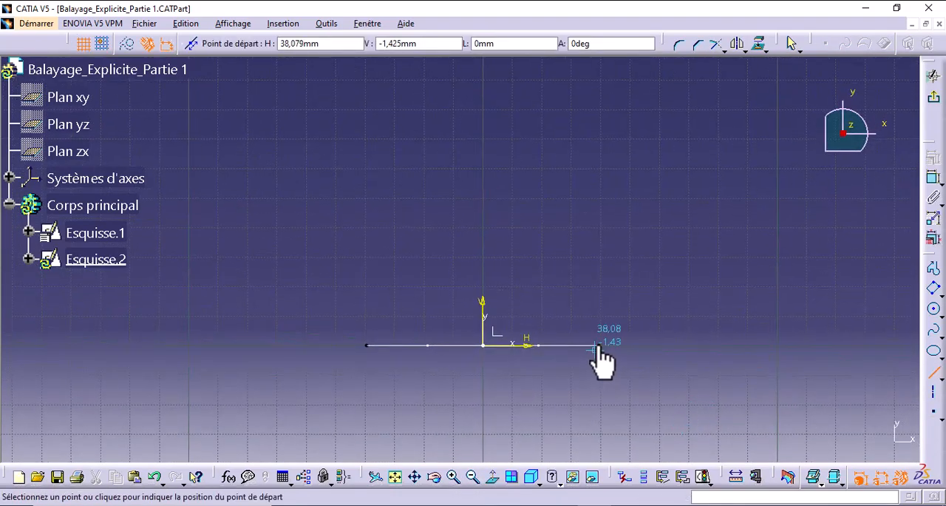
left_click(599, 345)
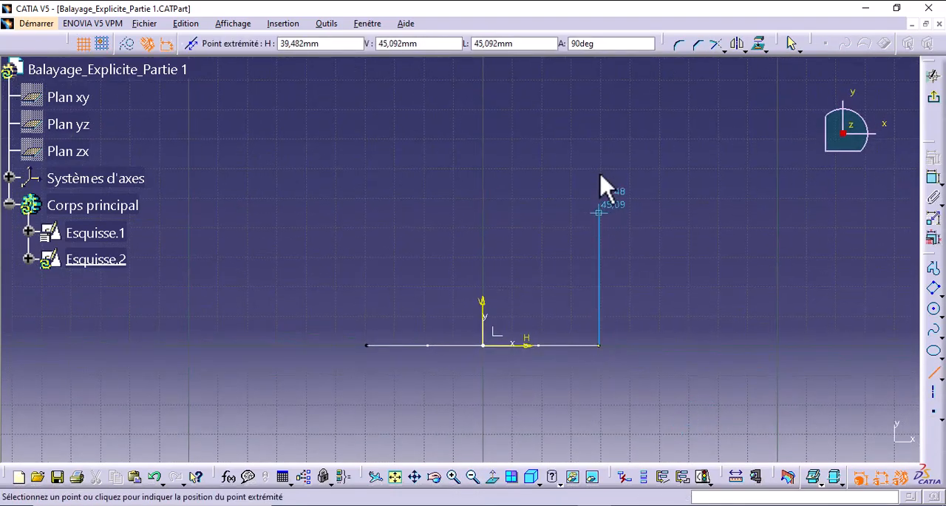
left_click(599, 110)
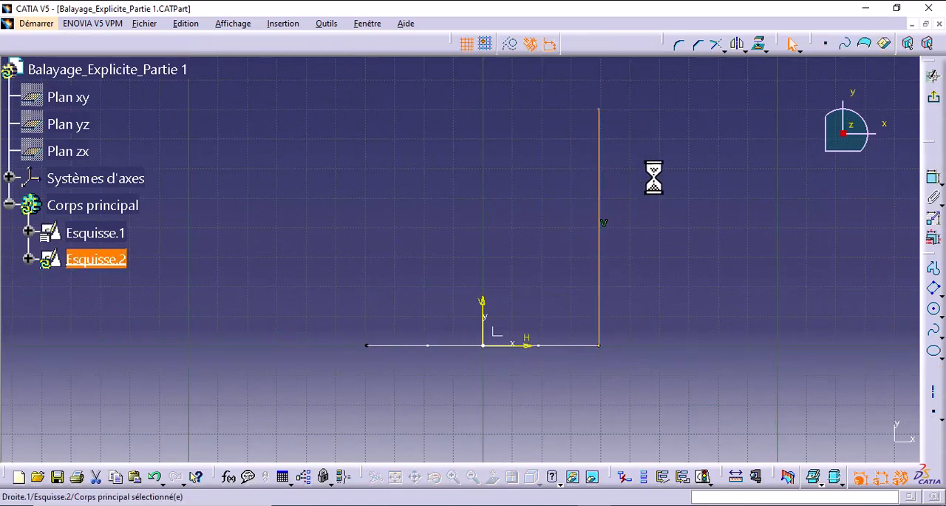
- Dimension the vertical line's length, set it to 100 mm, and exit the sketch
left_click(933, 177)
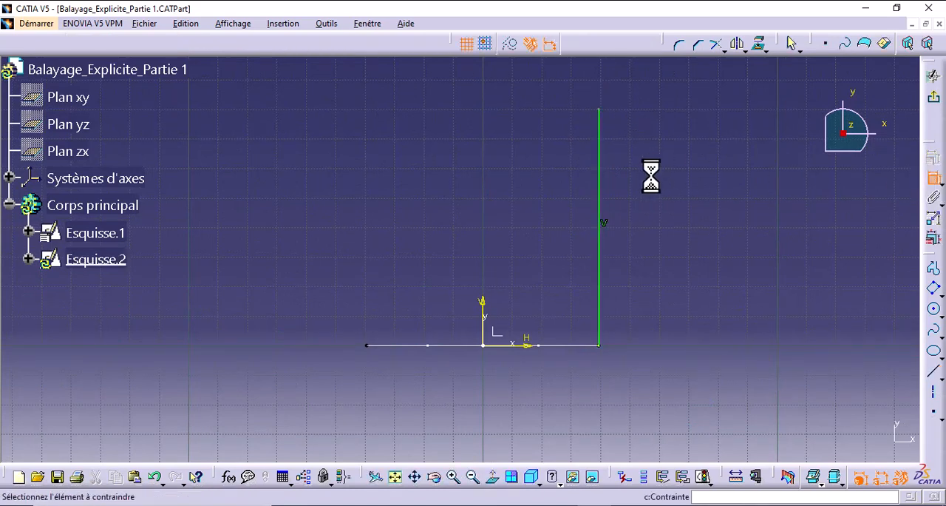
left_click(601, 188)
left_click(701, 206)
double_click(701, 206)
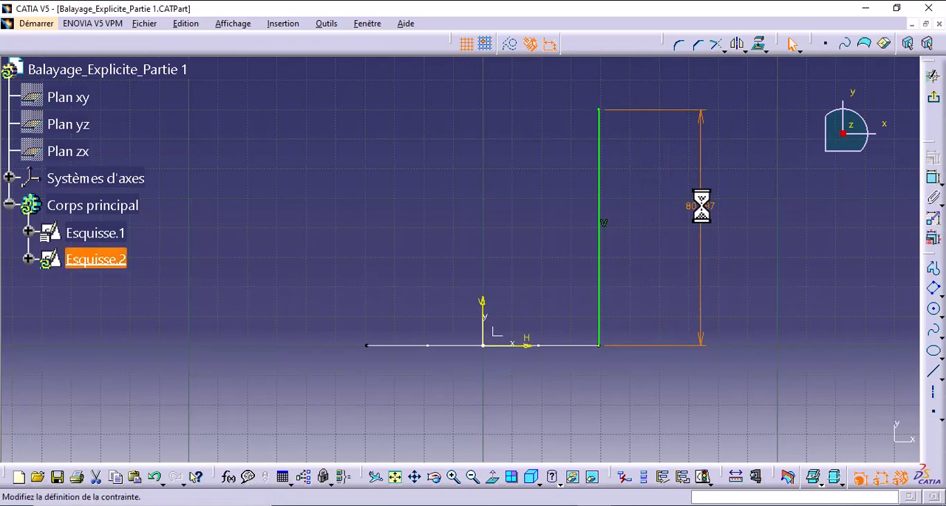
type("100mm")
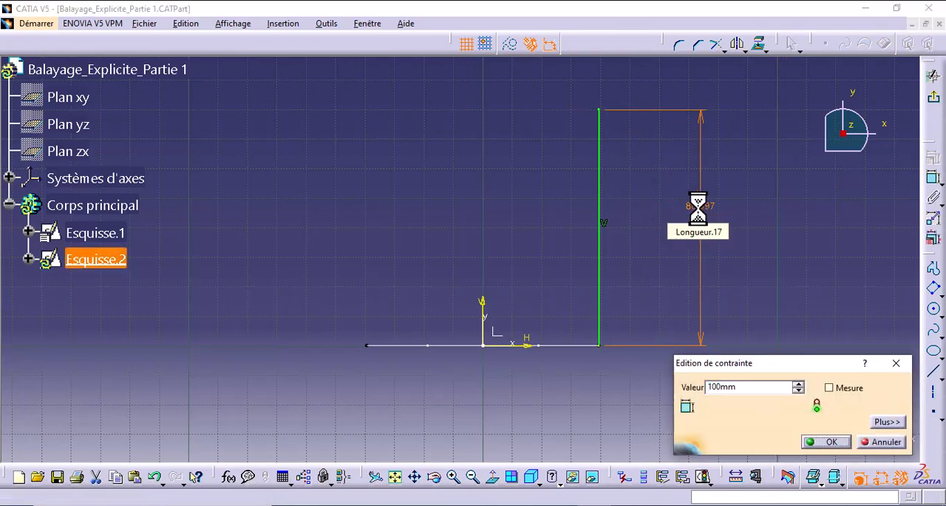
key("Return")
middle_click_drag(801, 230, 806, 287)
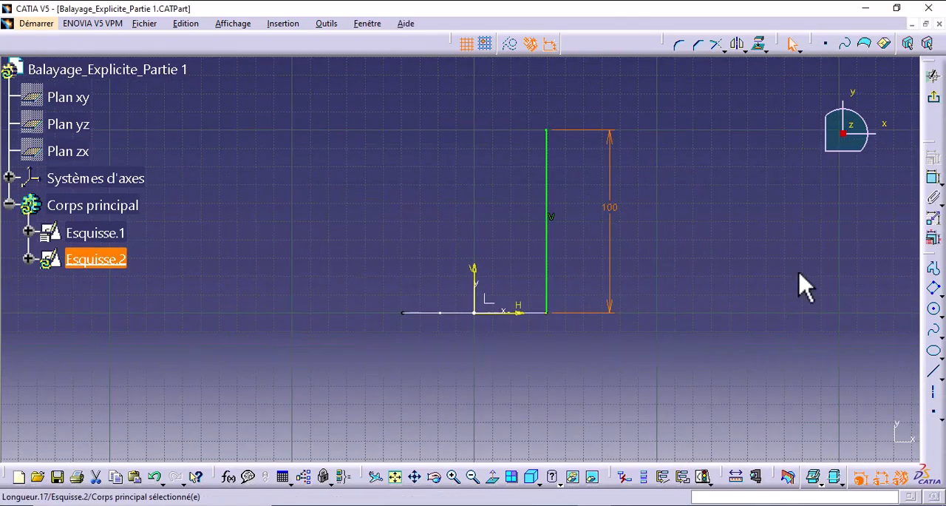
left_click(933, 98)
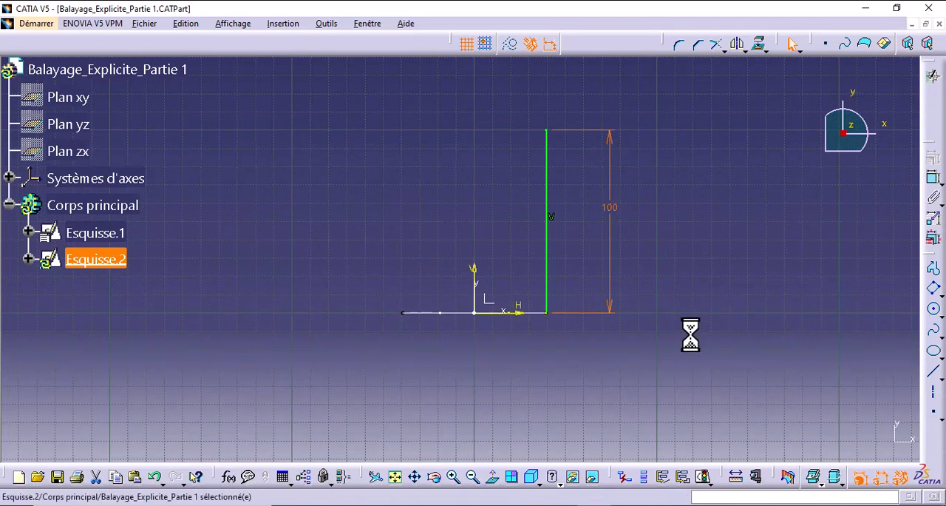
- Hide the origin, horizontal axis and vertical axis of the guide line sketch Esquisse.2
left_click(28, 259)
left_click(133, 310)
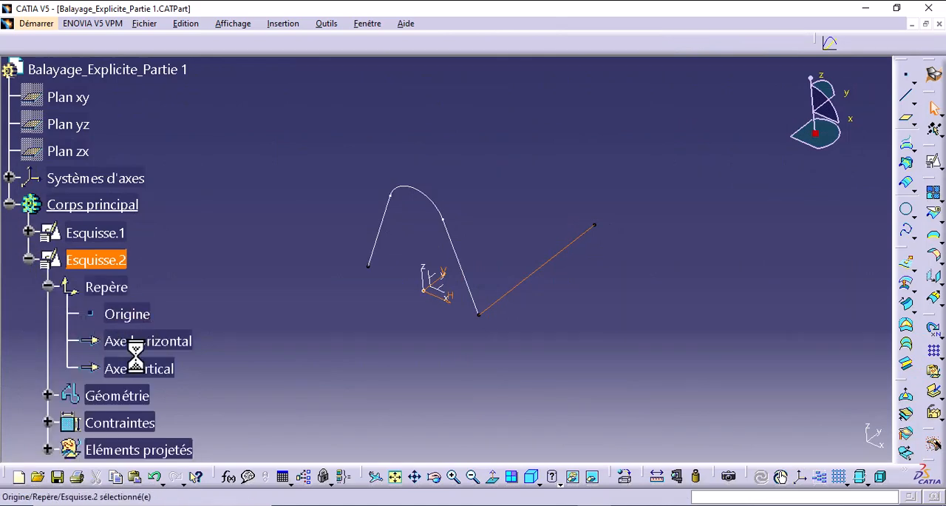
left_click(147, 367, "shift")
right_click(146, 367)
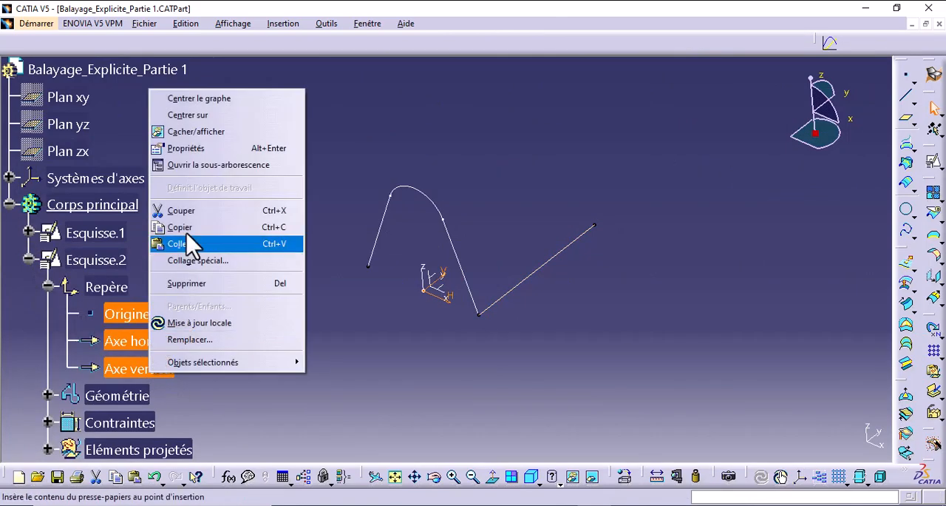
left_click(209, 132)
left_click(28, 259)
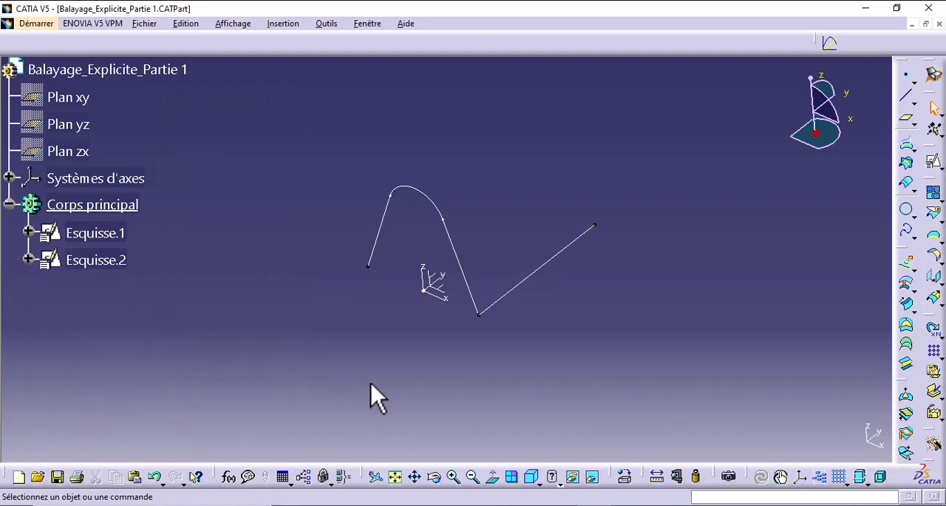
- Create an explicit swept surface with reference surface, using Esquisse.1 as profile, Esquisse.2 as guide curve and the default mean plane
left_click(906, 303)
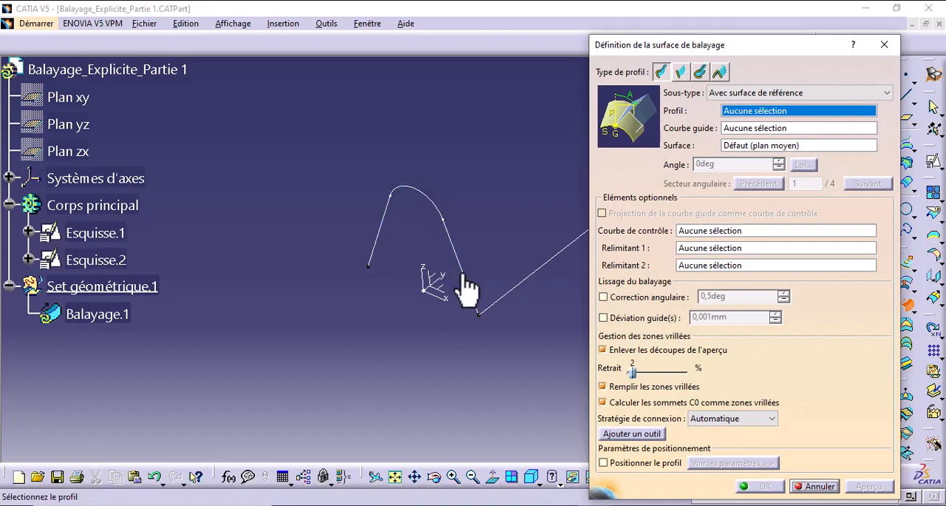
middle_click_drag(460, 284, 358, 299)
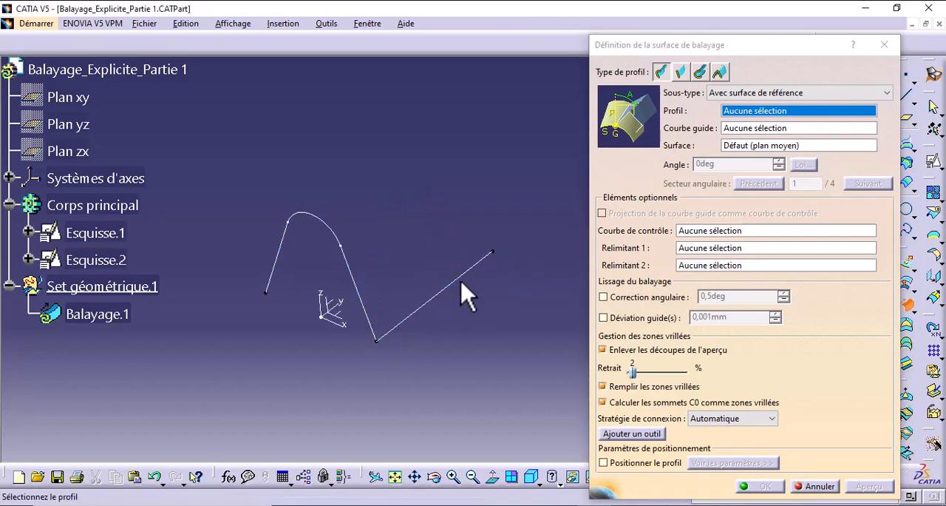
middle_click_drag(514, 290, 584, 262)
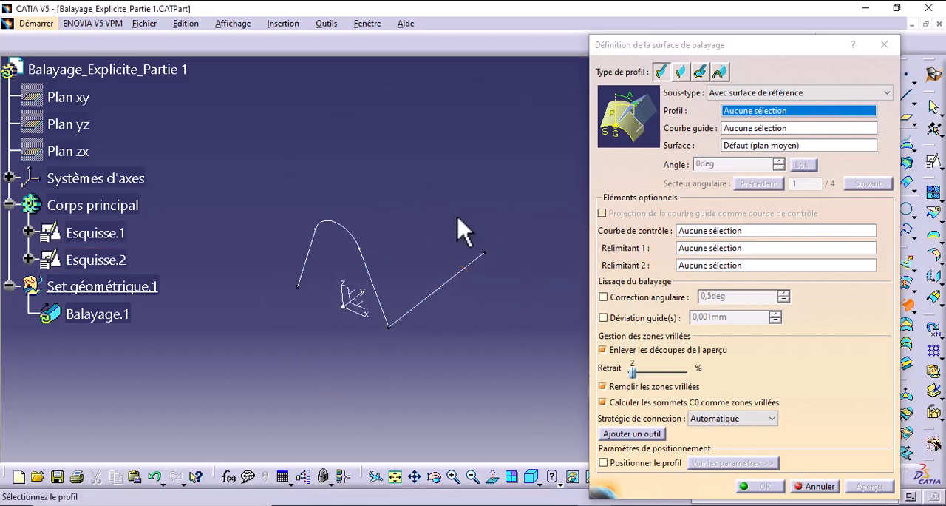
left_click(372, 271)
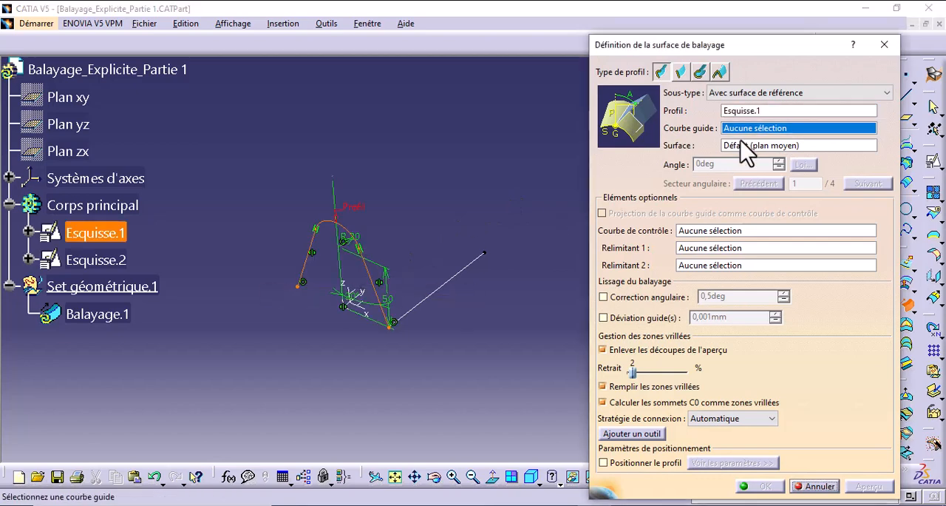
left_click(461, 270)
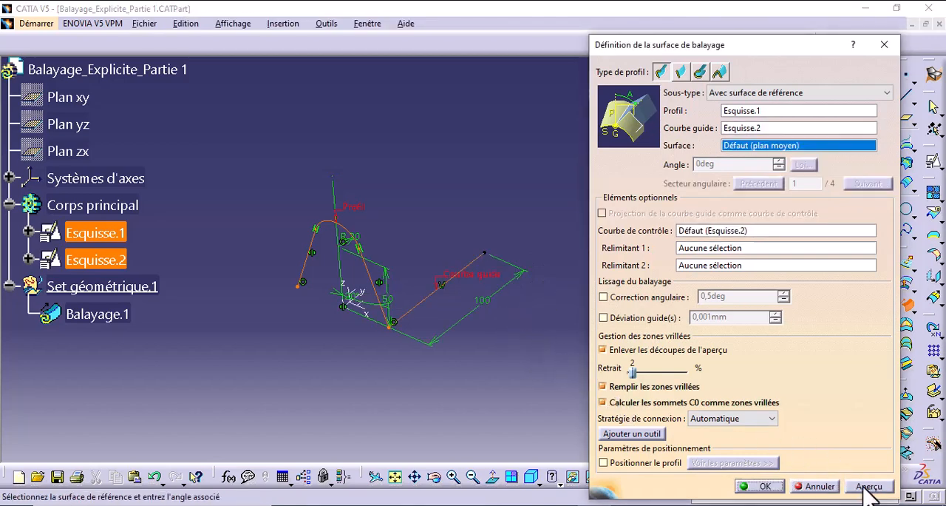
left_click(869, 487)
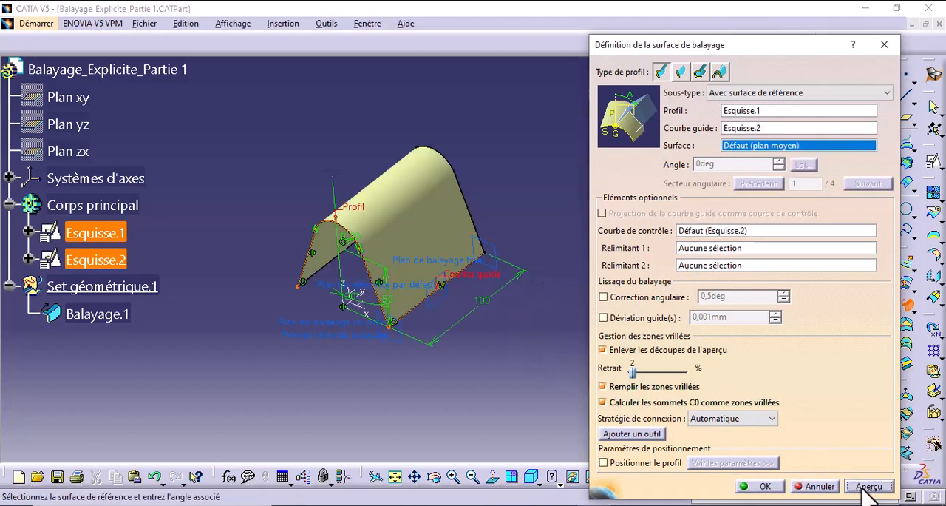
left_click(767, 486)
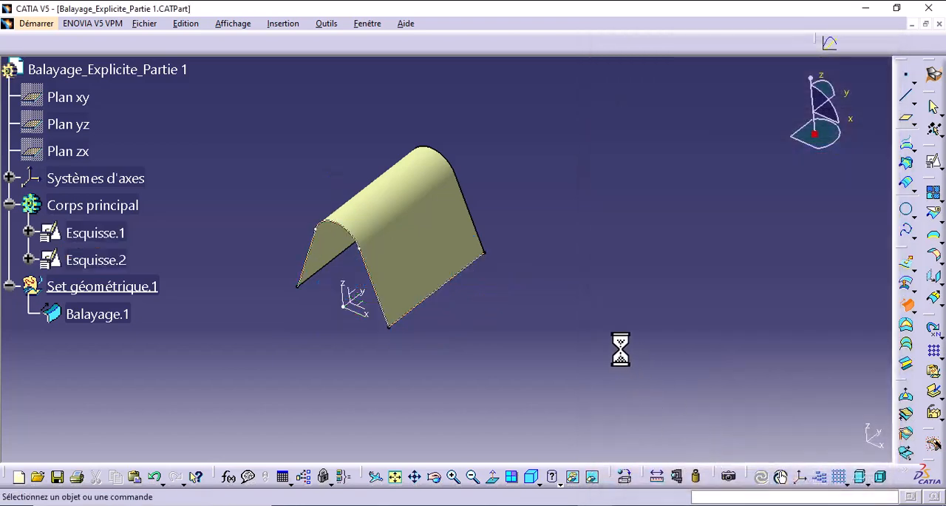
- Open the swept surface Balayage.1 for editing and start creating a plane as its first relimiting element
middle_click_drag(532, 295, 608, 436)
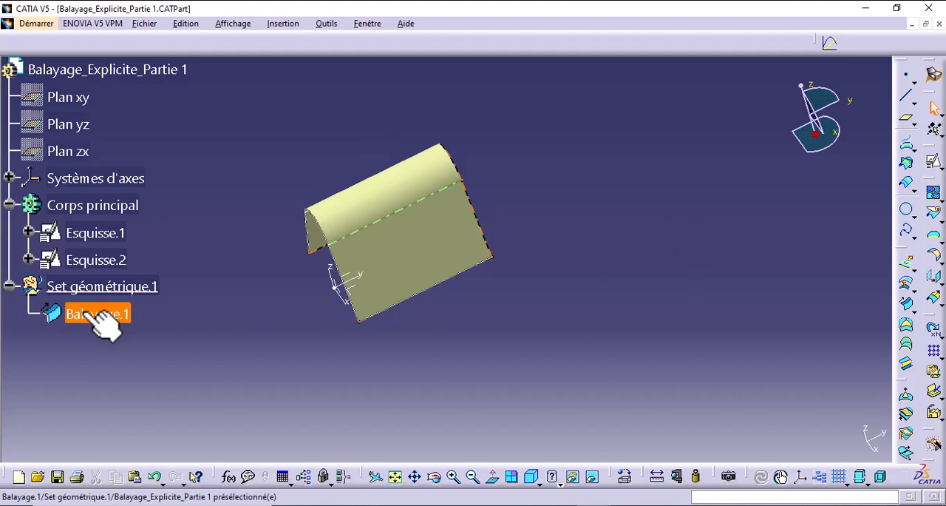
double_click(122, 313)
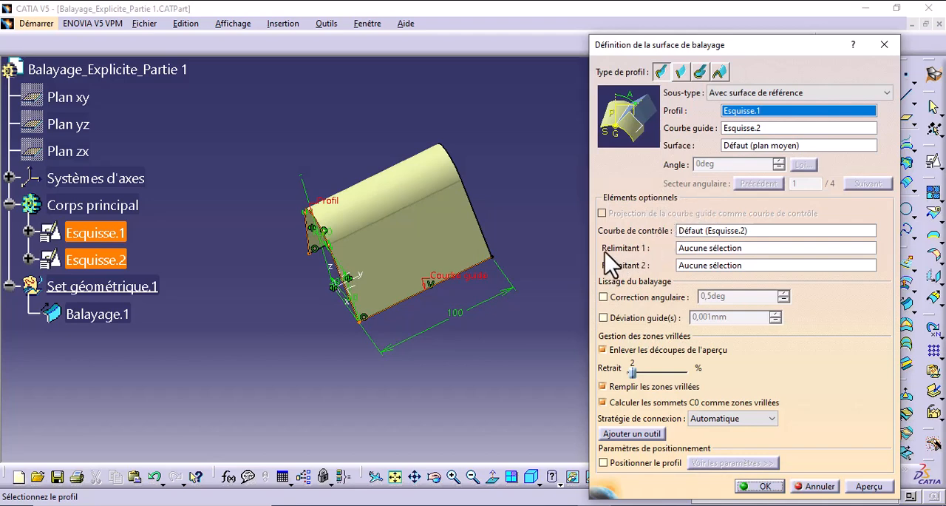
left_click(703, 249)
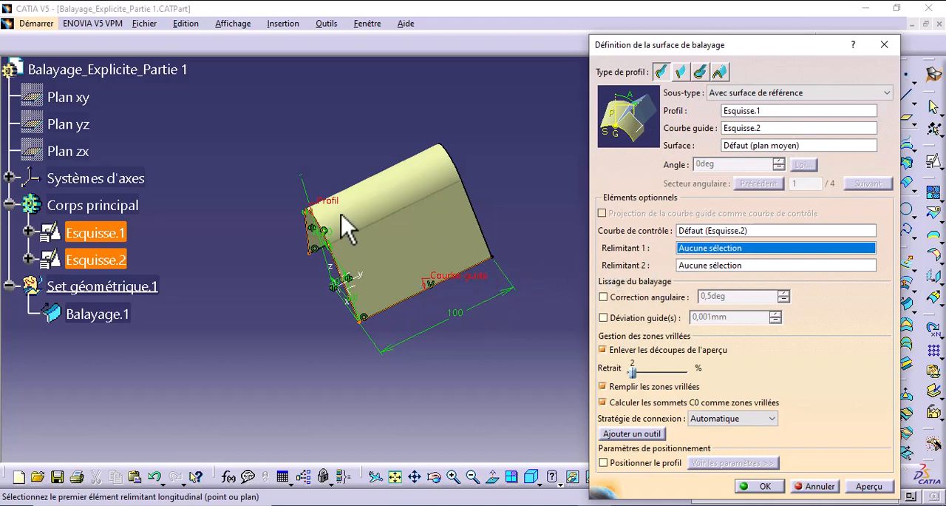
right_click(727, 249)
left_click(714, 248)
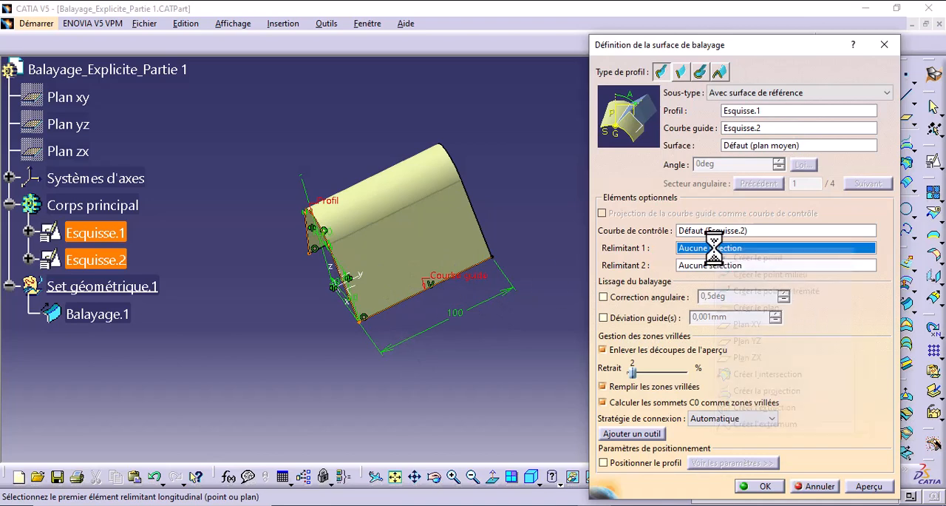
right_click(716, 250)
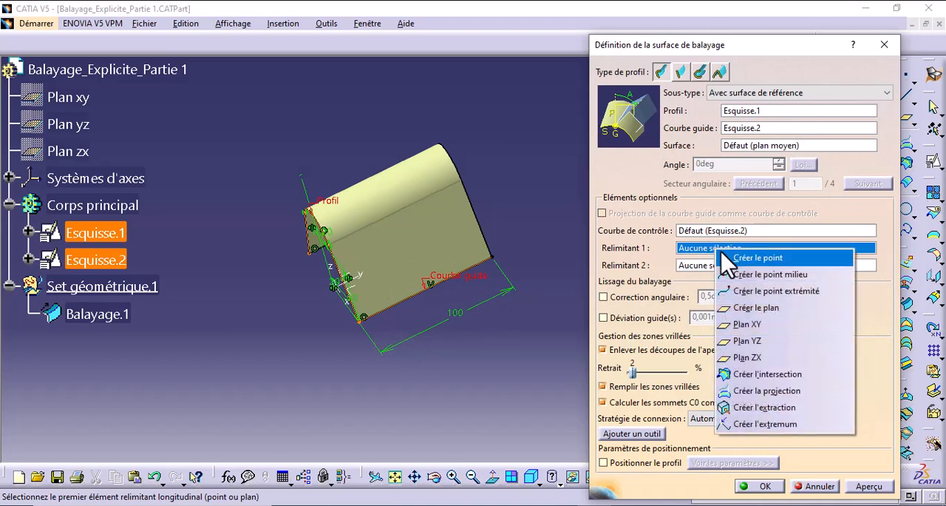
left_click(773, 308)
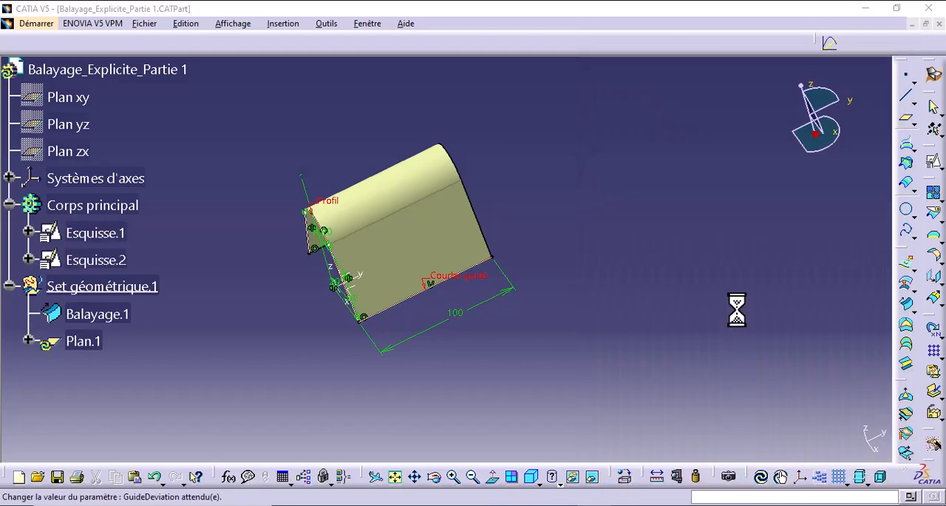
- Define the relimiting plane as normal to curve Esquisse.2 at its default midpoint
left_click(795, 347)
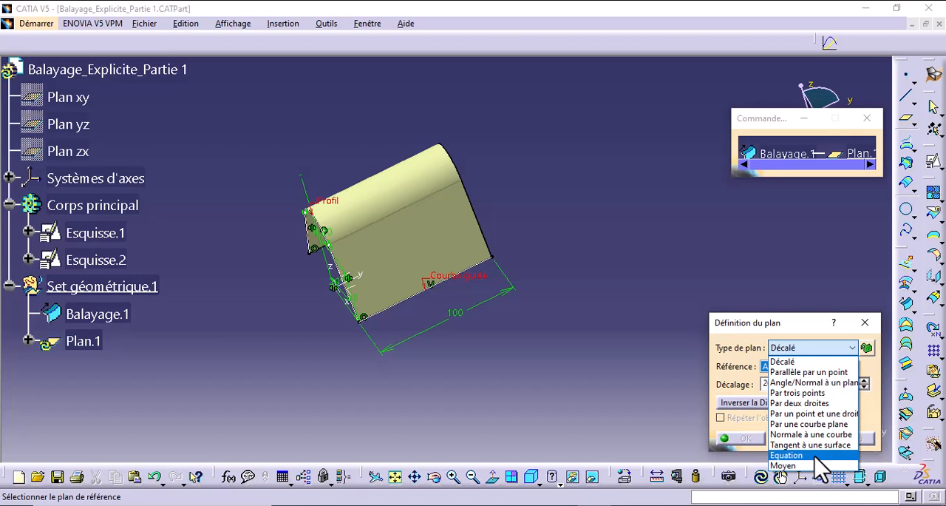
left_click(811, 434)
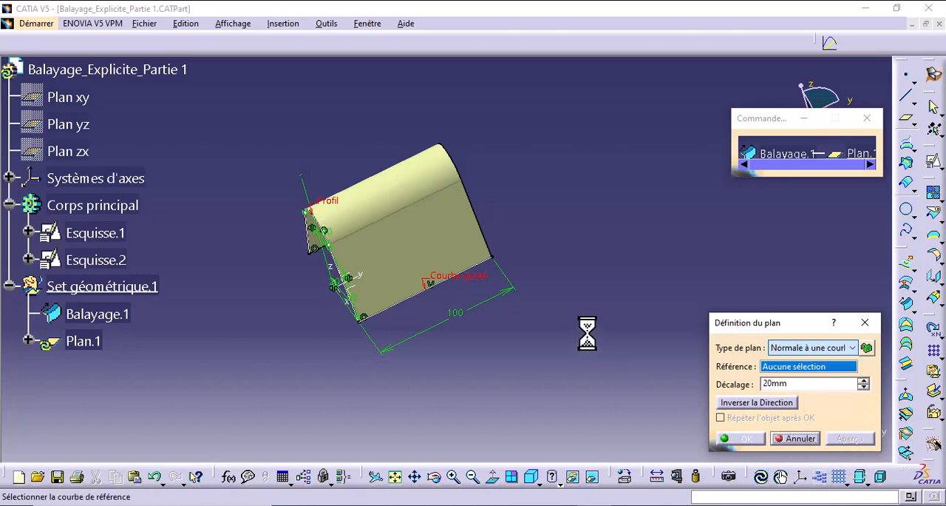
left_click(500, 265)
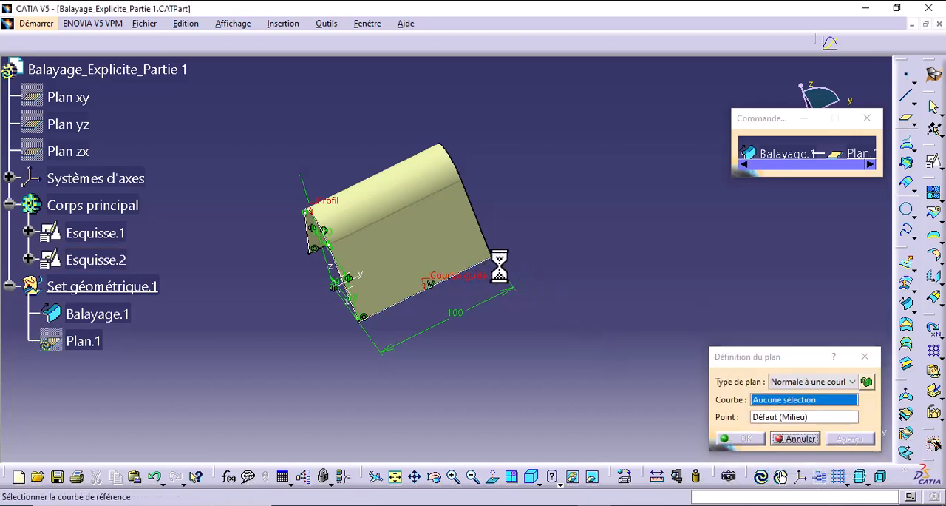
middle_click_drag(560, 296, 692, 282)
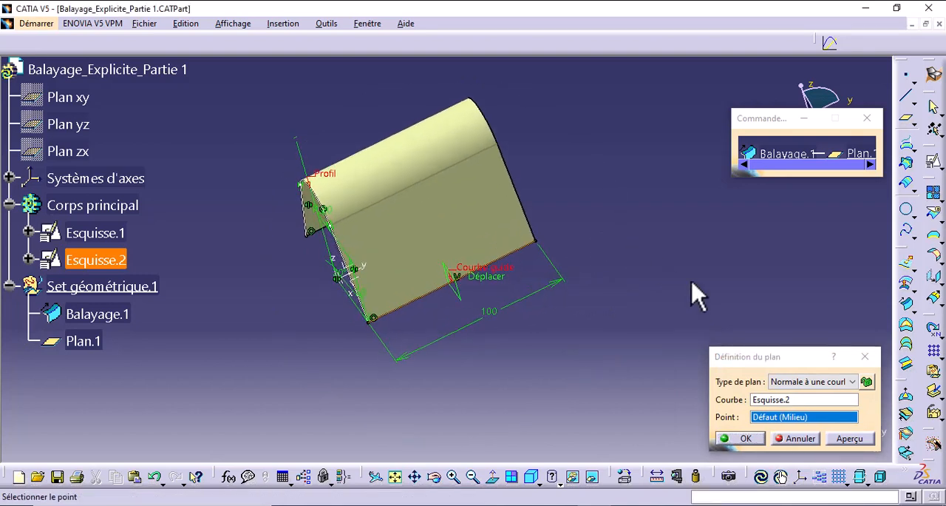
left_click(851, 439)
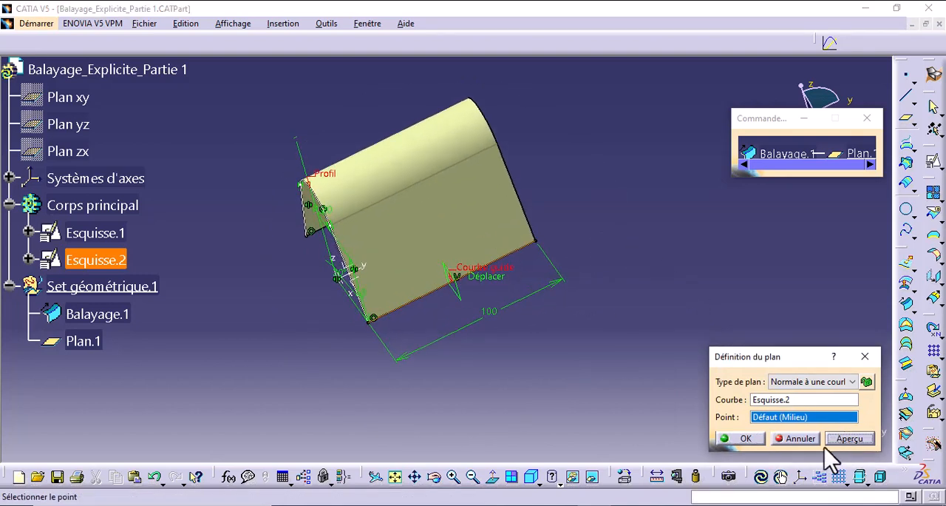
left_click(739, 437)
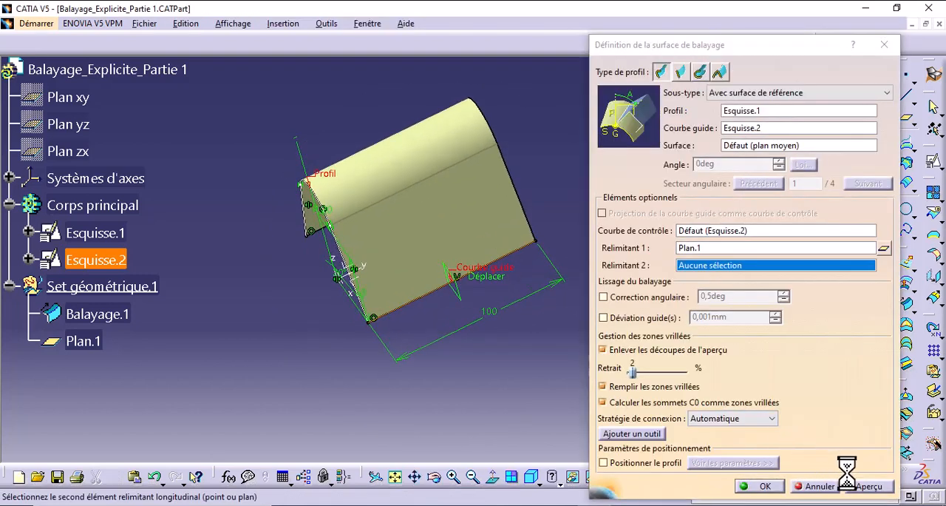
- Preview the sweep trimmed at Plan.1, switching the kept portion from one side of the plane to the other
left_click(870, 488)
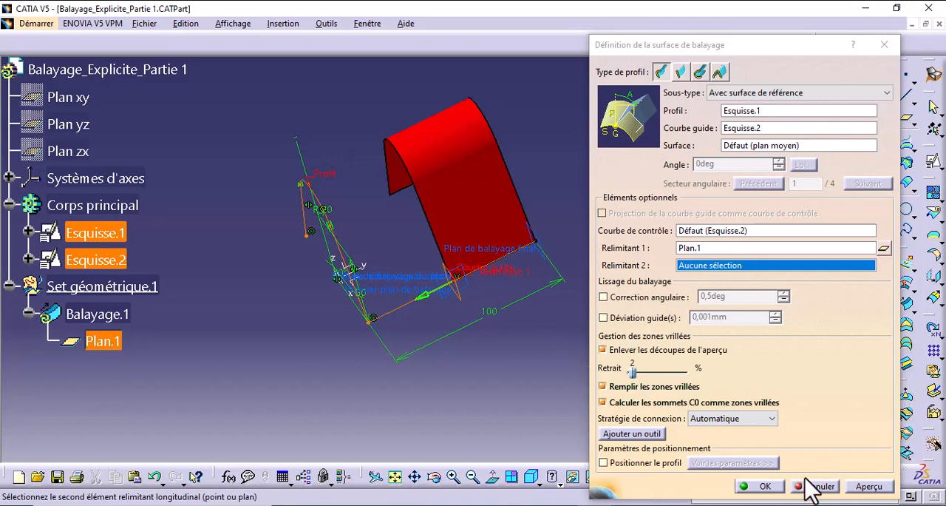
left_click(871, 490)
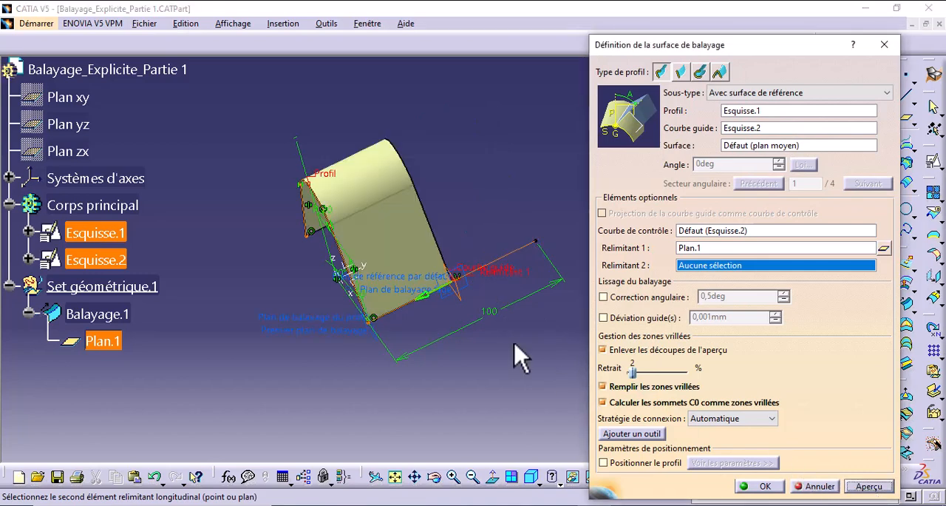
left_click(869, 487)
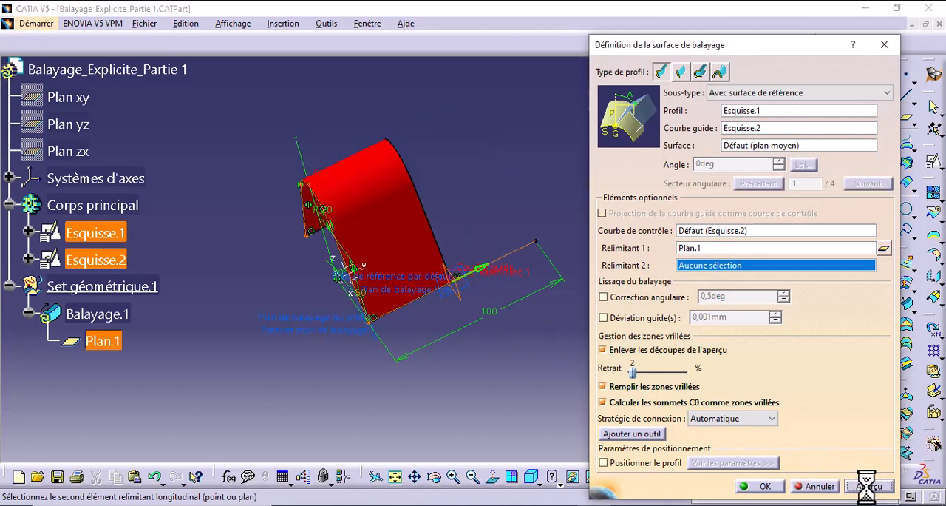
- Start a second relimiting plane normal to curve Esquisse.2 and begin creating a new point to locate it
right_click(699, 268)
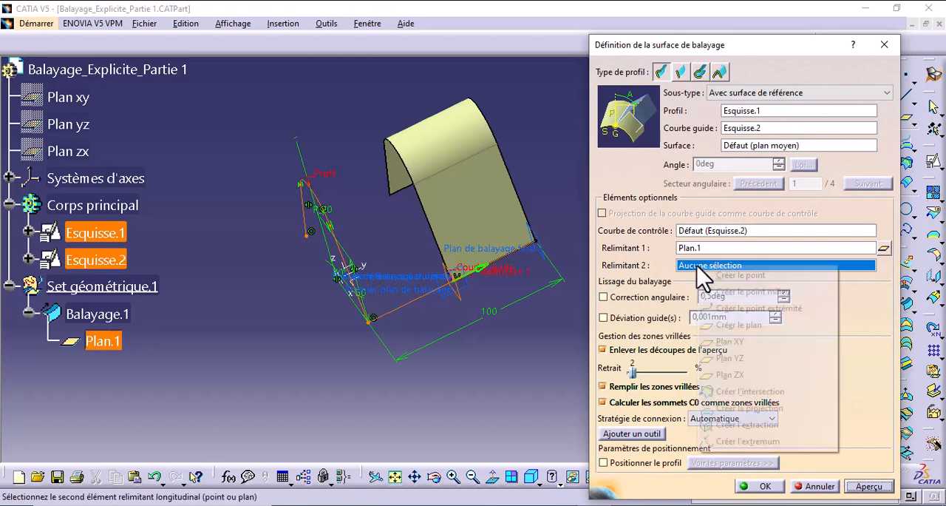
left_click(752, 326)
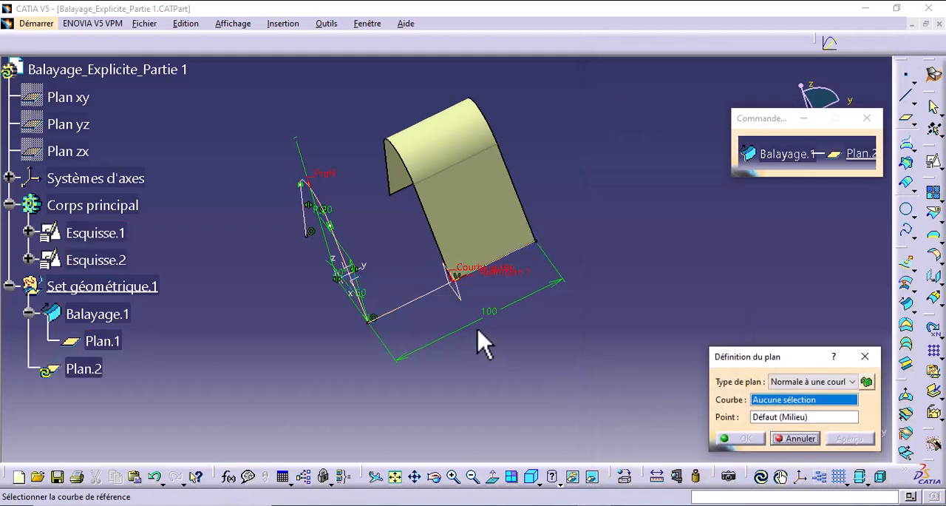
left_click(427, 292)
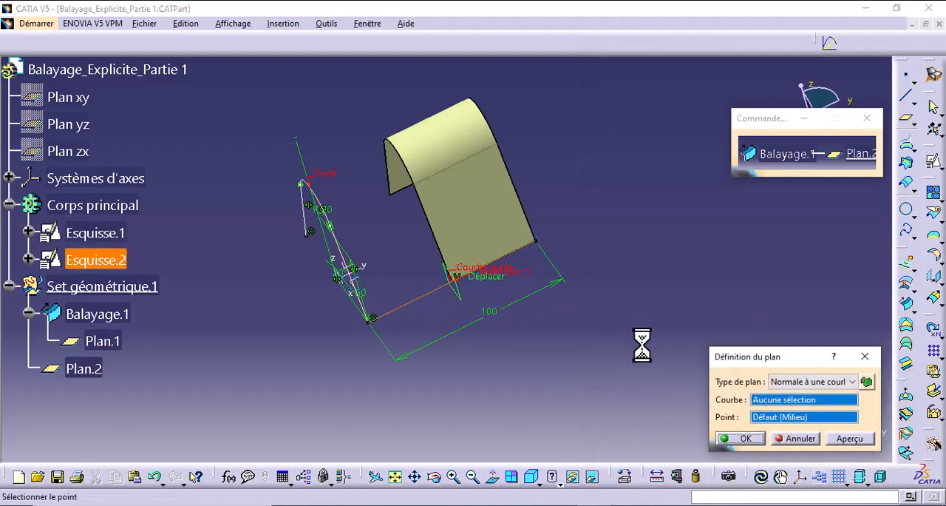
right_click(779, 418)
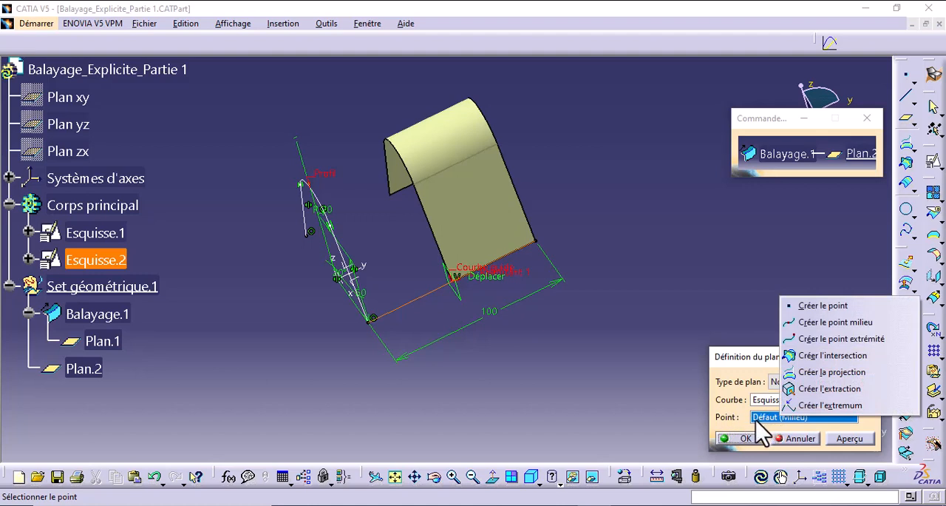
left_click(828, 306)
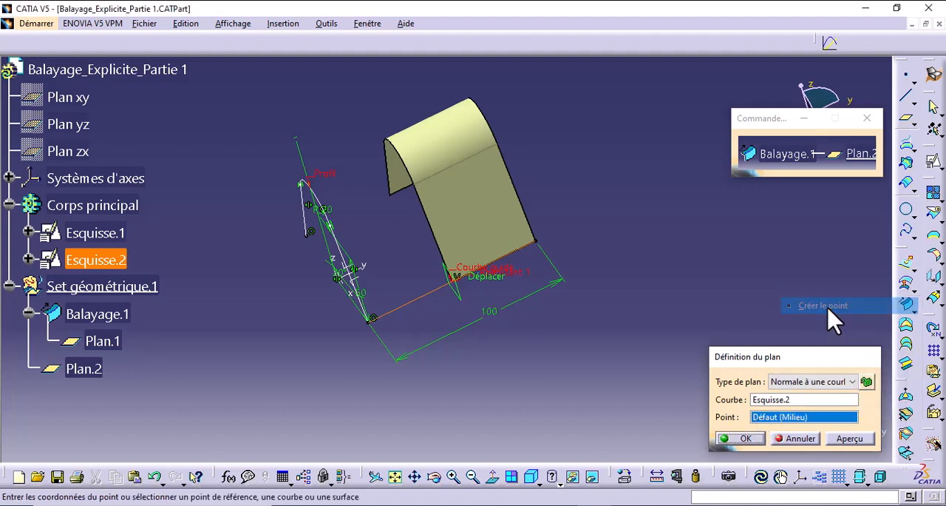
- Define the locating point on curve Esquisse.2 at a curve-length ratio of 0,17
left_click(795, 169)
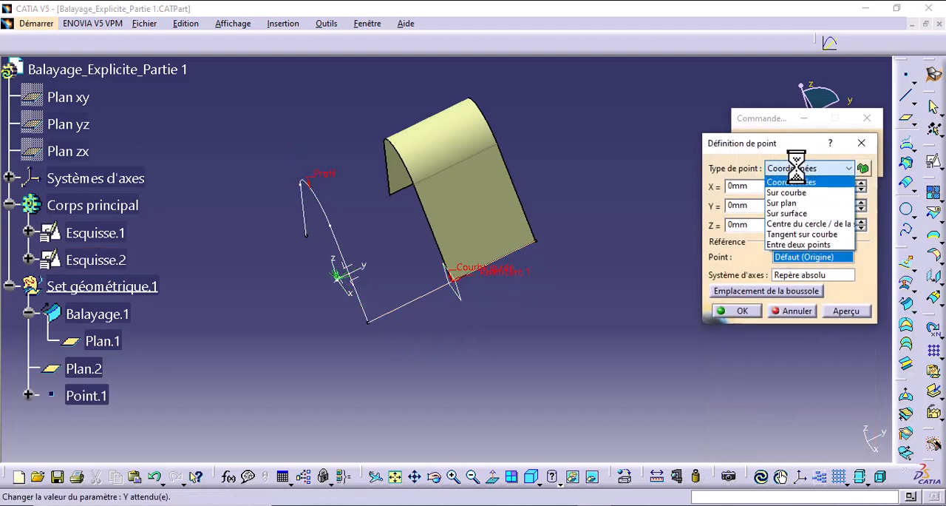
left_click(791, 192)
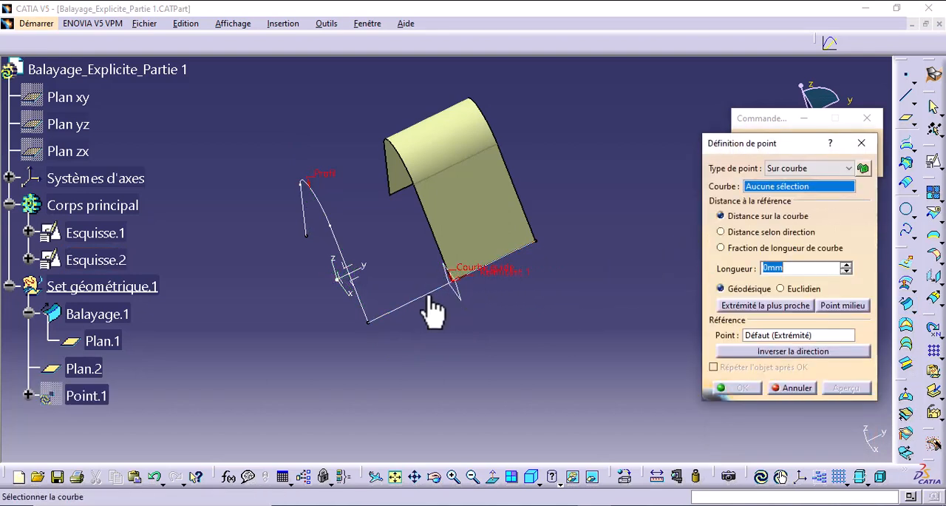
left_click(452, 297)
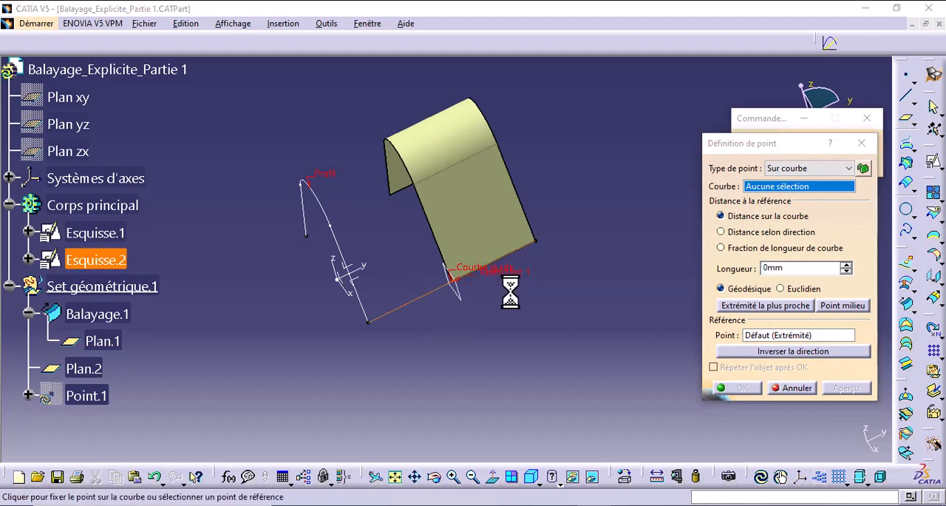
left_click(721, 249)
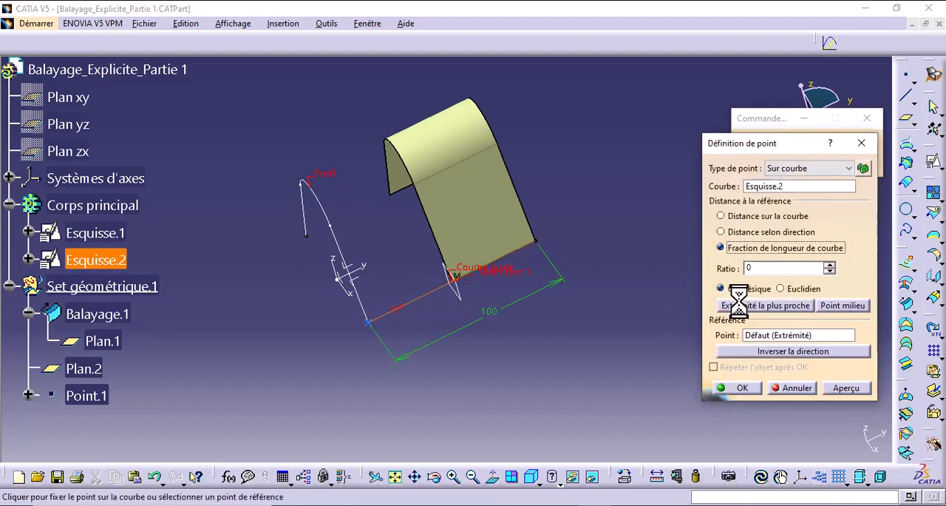
left_click(829, 265)
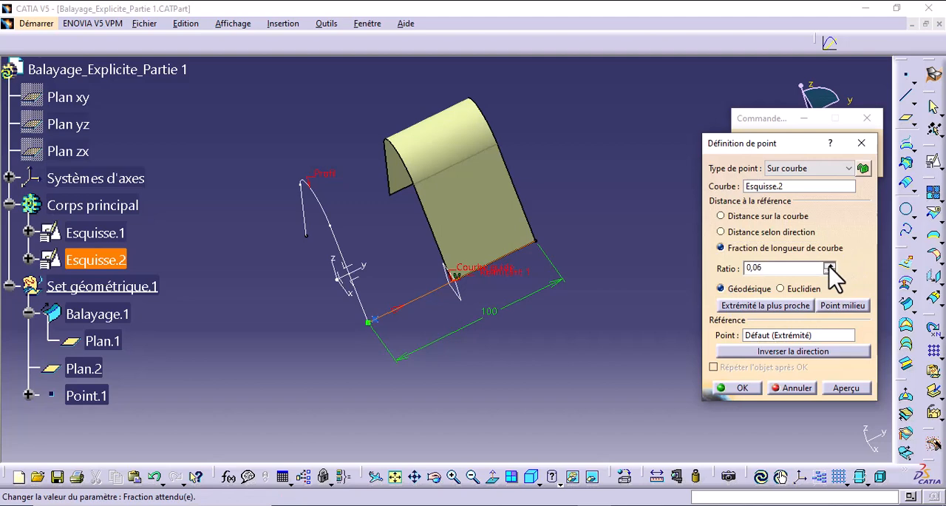
left_click(829, 266)
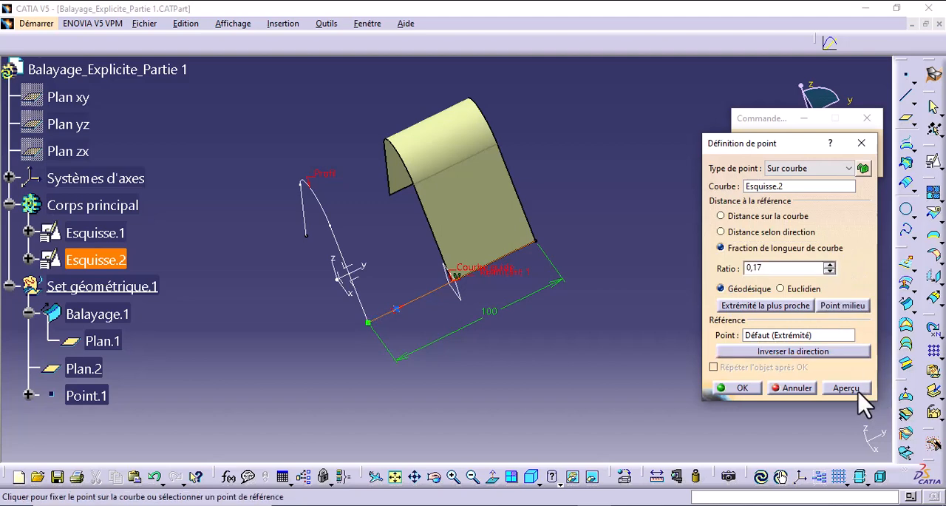
left_click(741, 389)
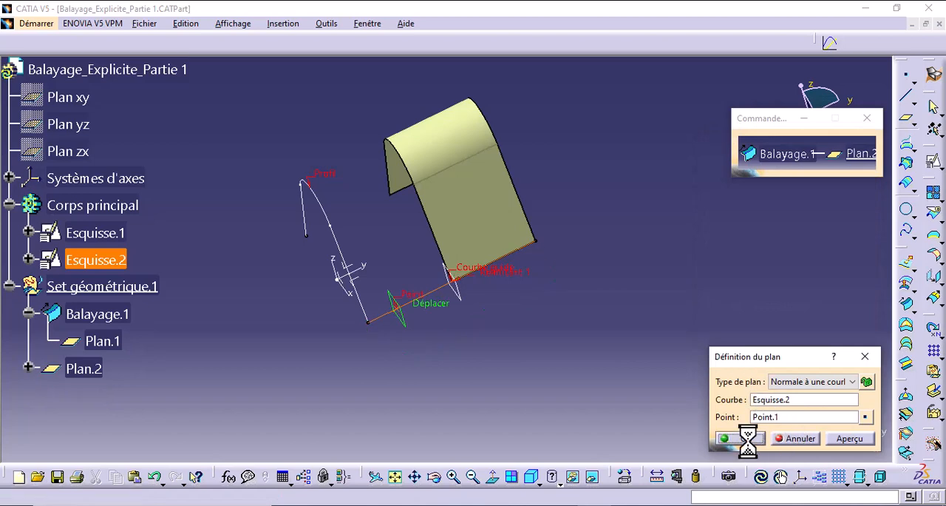
- Validate the second plane, preview the sweep limited between the two planes, and cancel the sweep edit
left_click(743, 438)
left_click(871, 486)
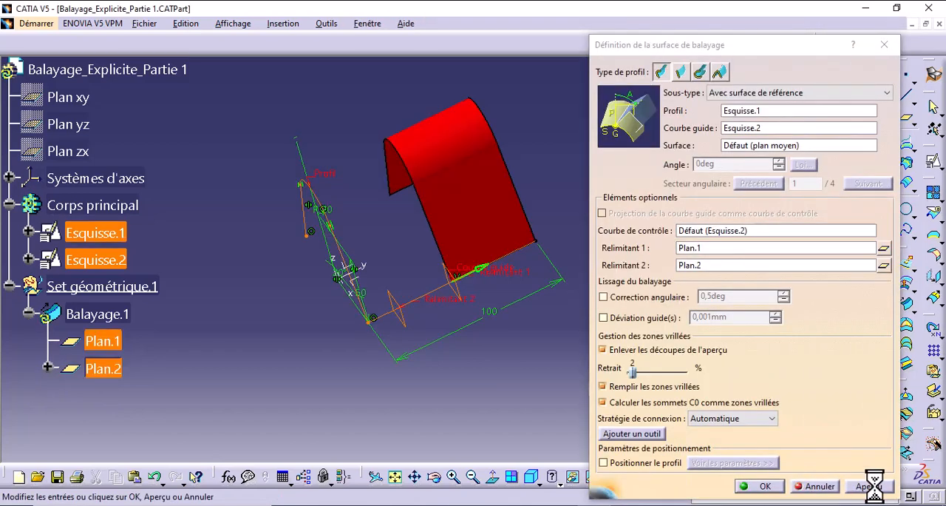
mouse_move(479, 315)
middle_mouse_down()
mouse_move(451, 374)
mouse_move(434, 348)
mouse_move(474, 311)
mouse_move(451, 268)
mouse_move(476, 351)
mouse_move(421, 285)
mouse_move(443, 258)
mouse_move(445, 288)
mouse_move(507, 372)
mouse_move(474, 321)
middle_mouse_up()
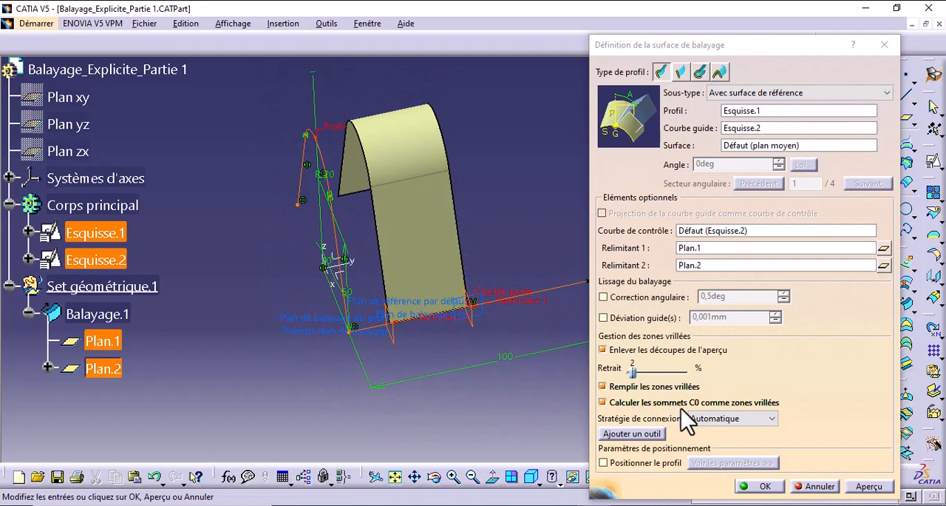
left_click(832, 486)
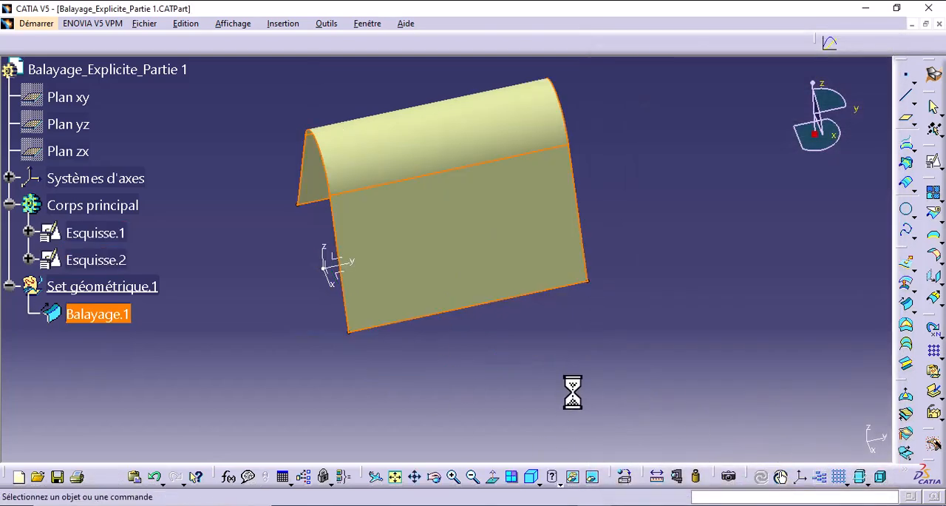
middle_click_drag(573, 392, 553, 309)
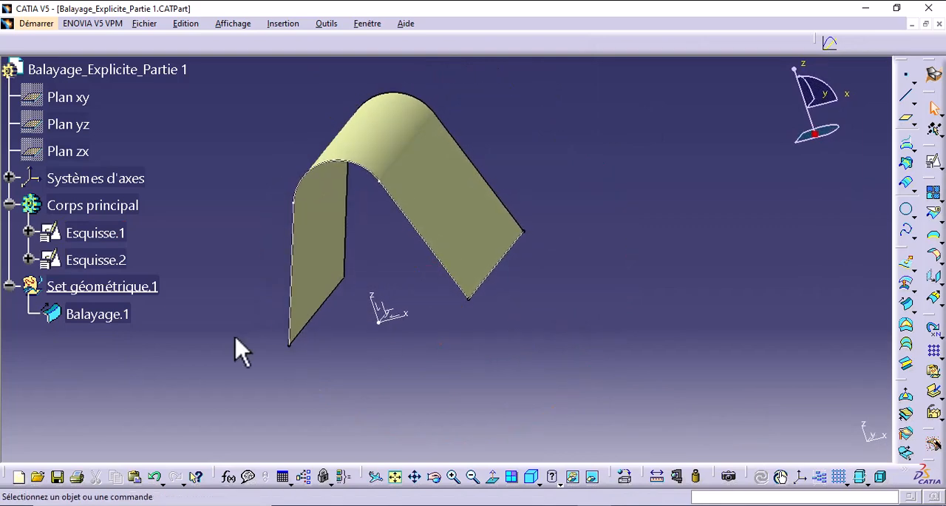
left_click(100, 314)
double_click(96, 314)
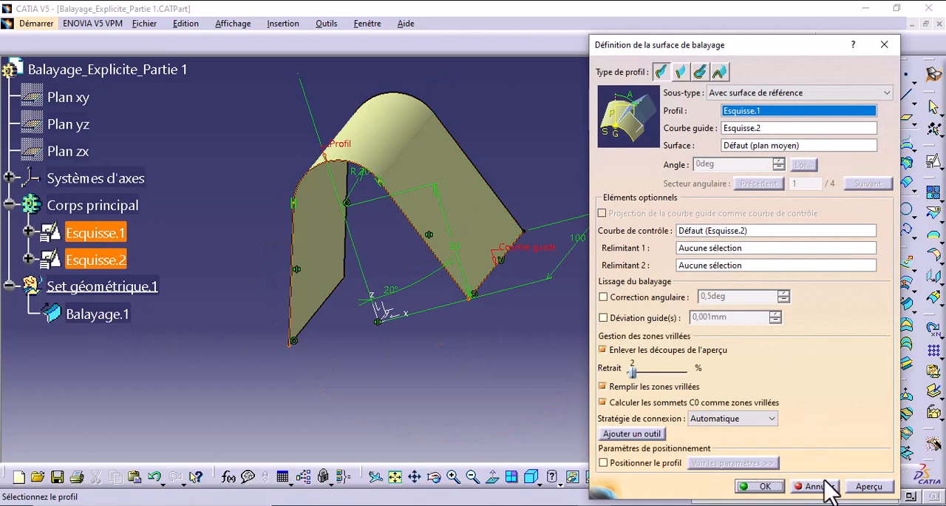
left_click(823, 483)
- Start a positioned sketch in Set géométrique.1 on the absolute axis system's ZX plane
mouse_move(603, 306)
middle_mouse_down()
mouse_move(629, 243)
mouse_move(627, 211)
middle_mouse_up()
mouse_move(607, 257)
middle_mouse_down()
mouse_move(589, 264)
mouse_move(583, 211)
mouse_move(527, 274)
middle_mouse_up()
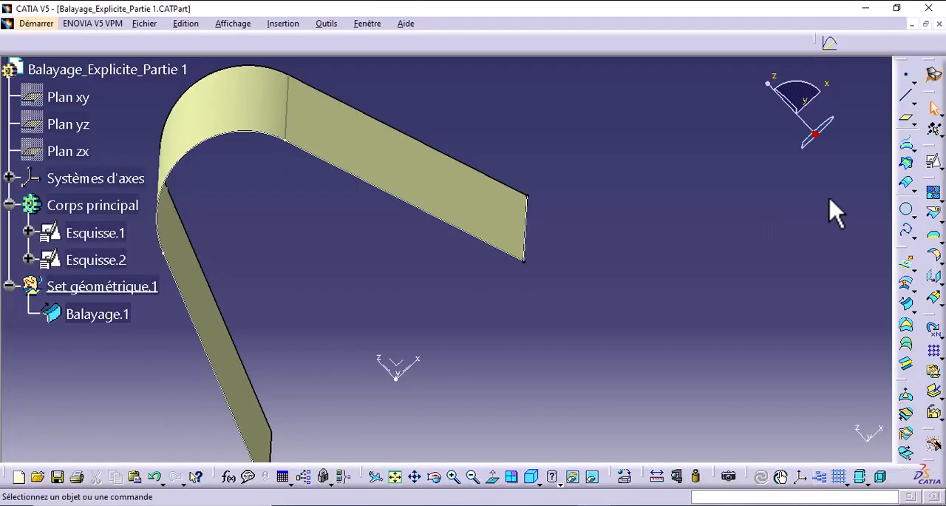
left_click(935, 163)
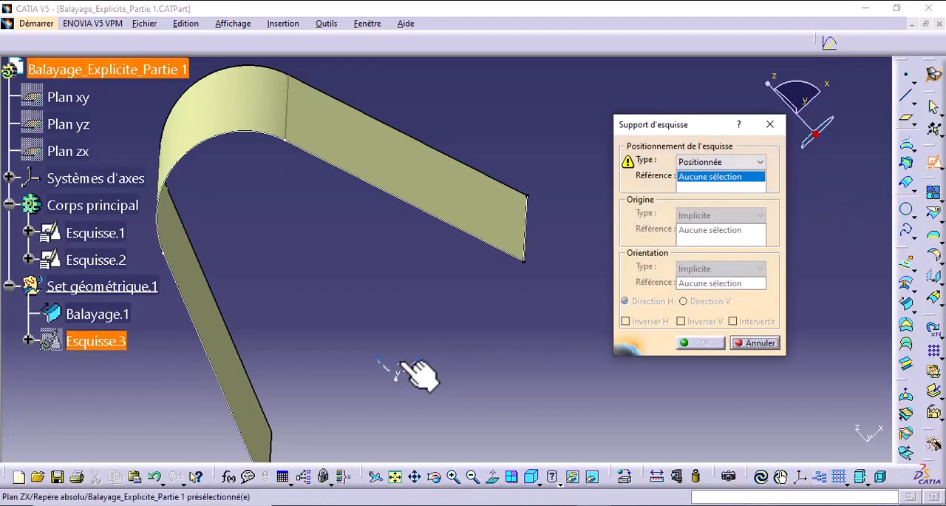
left_click(419, 371)
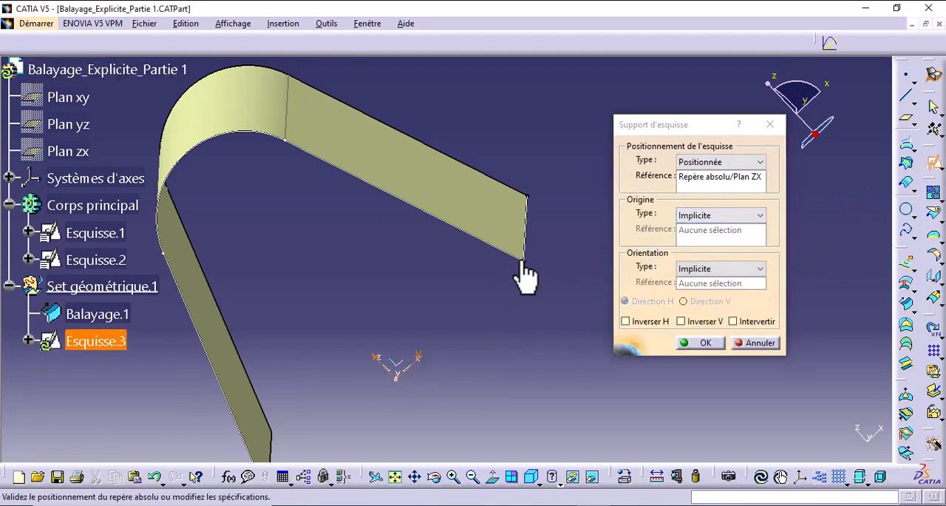
- Set the sketch origin at the intersection of two lines, Esquisse.2 and the adjoining straight edge of Esquisse.1, and enter the sketch
left_click(715, 215)
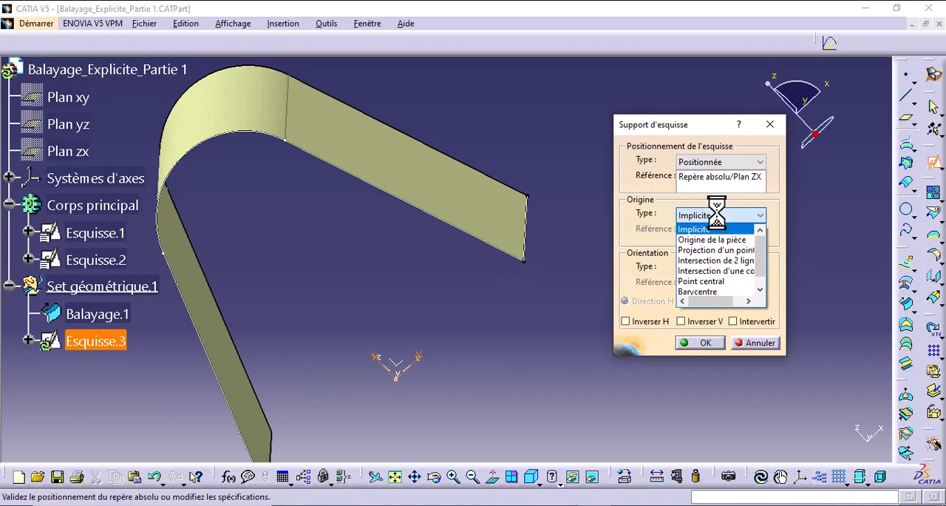
left_click(712, 263)
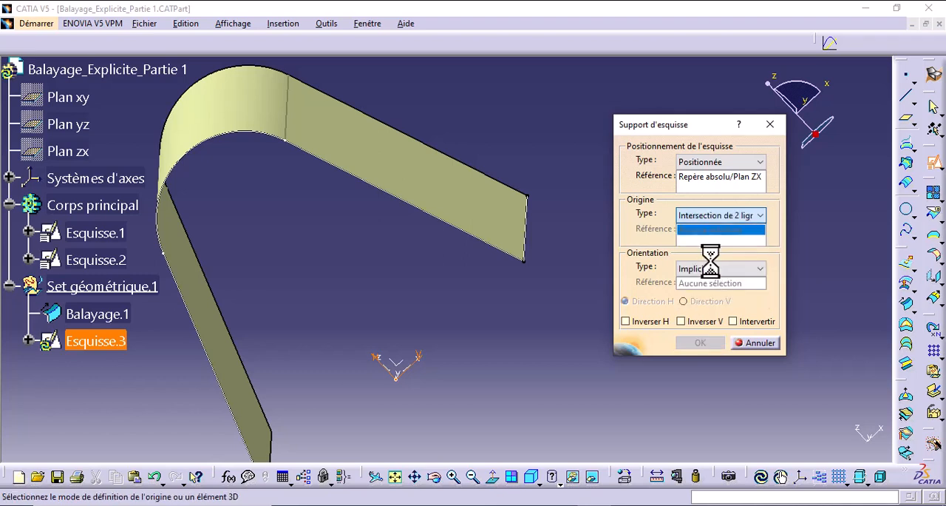
left_click(527, 242)
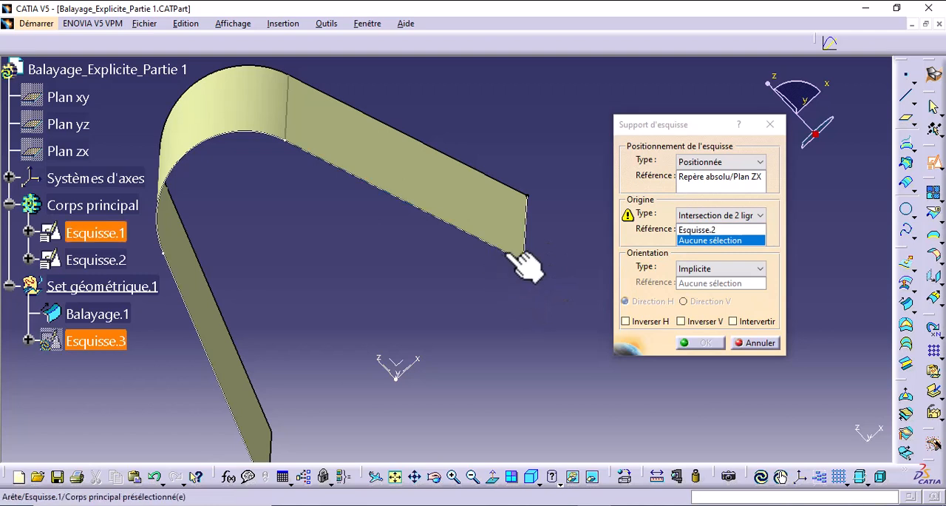
left_click(532, 262)
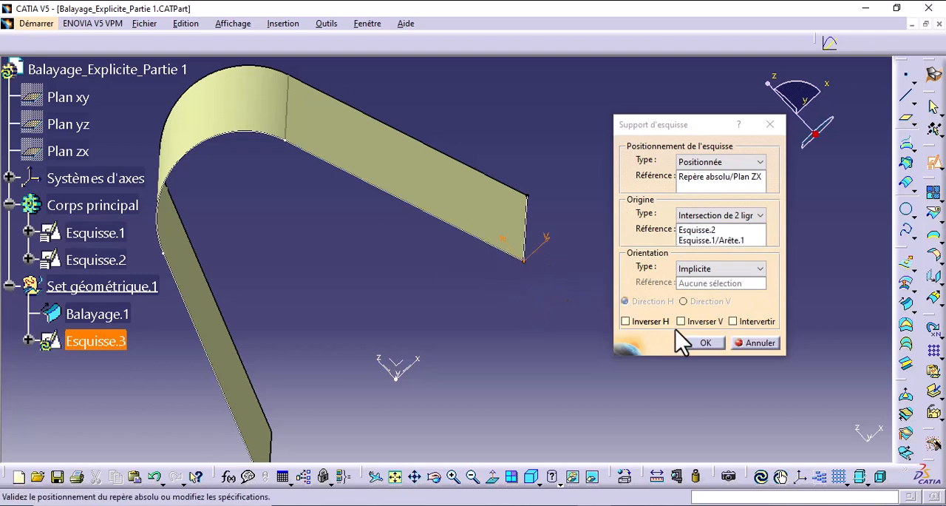
left_click(698, 344)
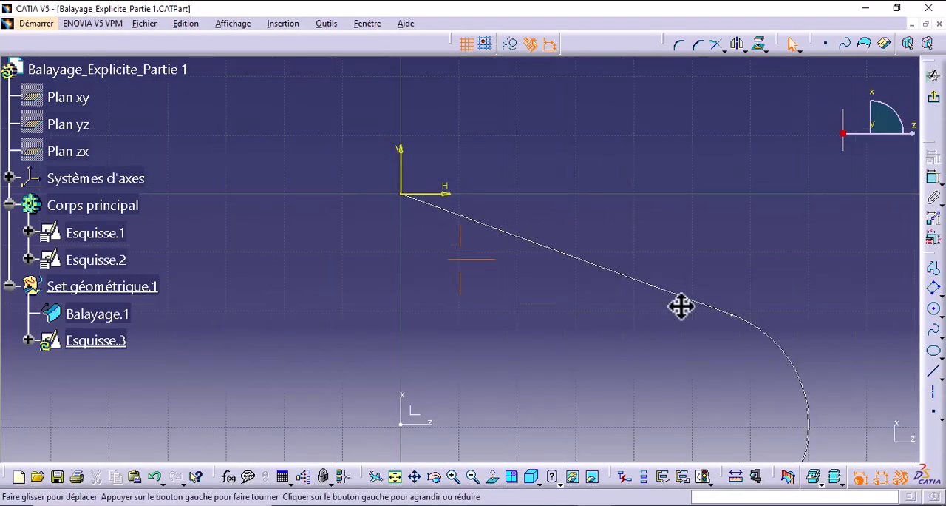
- Hide the origin, horizontal axis and vertical axis of Esquisse.3
middle_click_drag(682, 306, 710, 228)
left_click(27, 340)
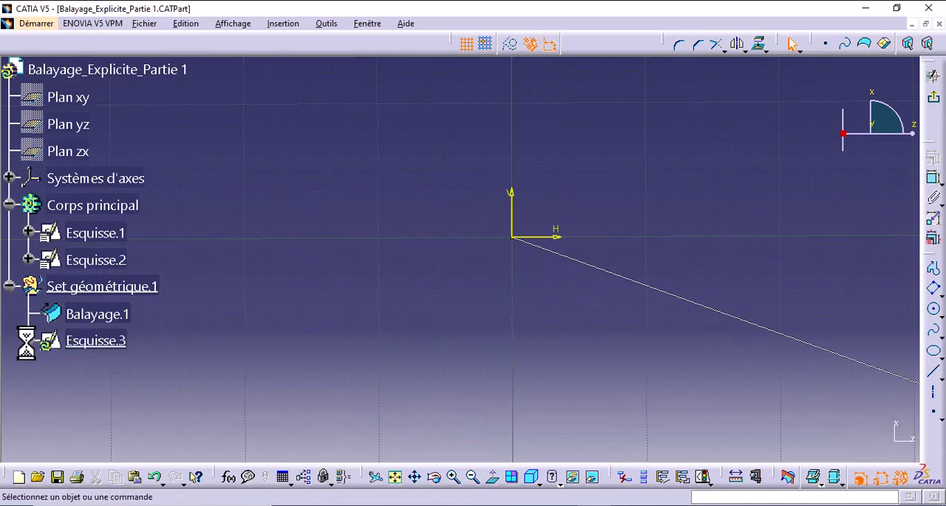
left_click(48, 367)
left_click(132, 395)
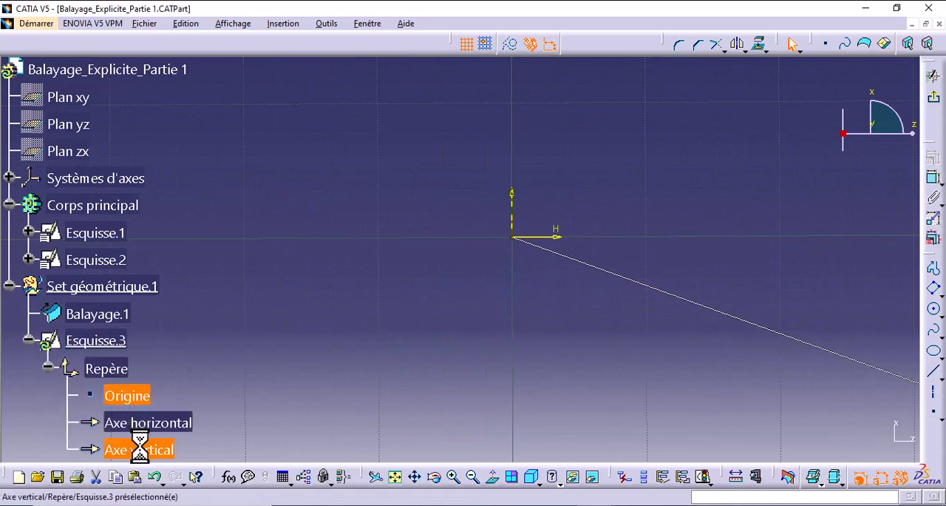
left_click(139, 447, "shift")
right_click(139, 448)
left_click(189, 268)
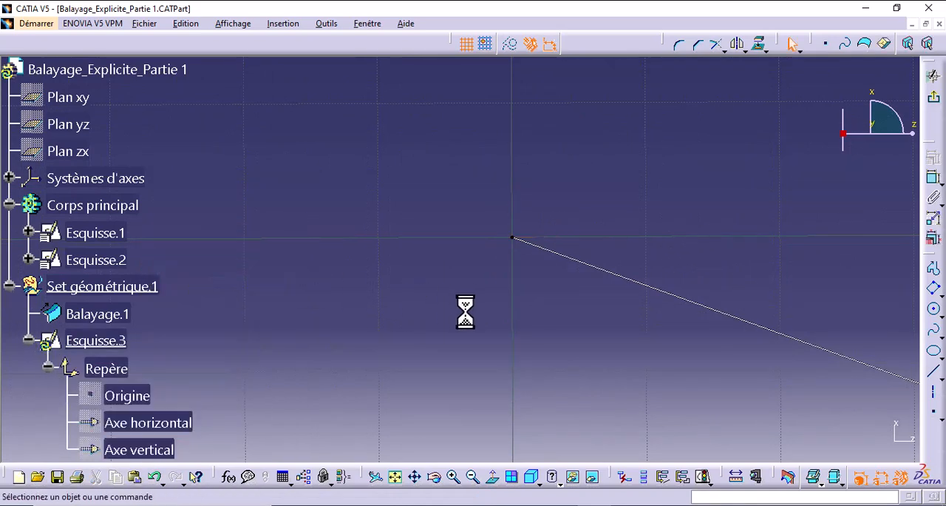
- Draw an oriented rectangle about 6.2 by 3 mm just above the start of the profile's straight line, sloping roughly along it
mouse_move(485, 316)
middle_mouse_down()
mouse_move(494, 303)
mouse_move(435, 290)
middle_mouse_up()
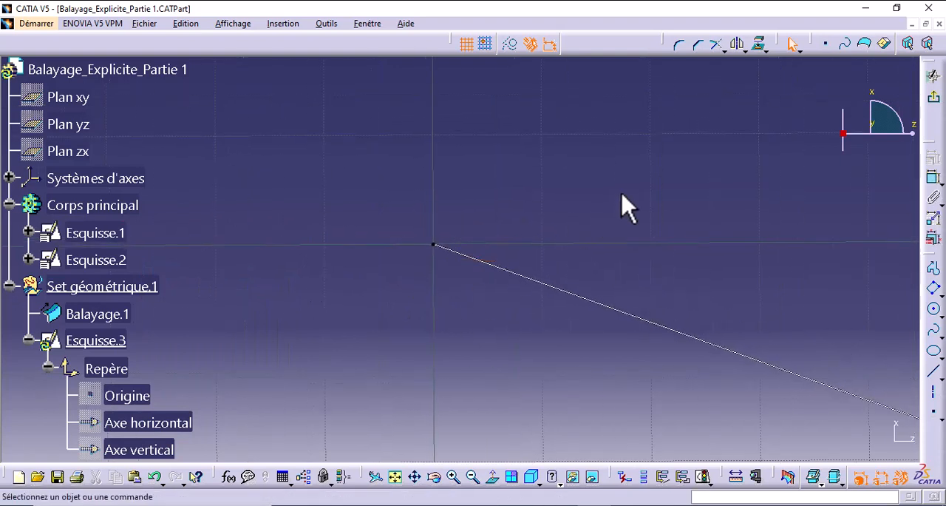
left_click(936, 300)
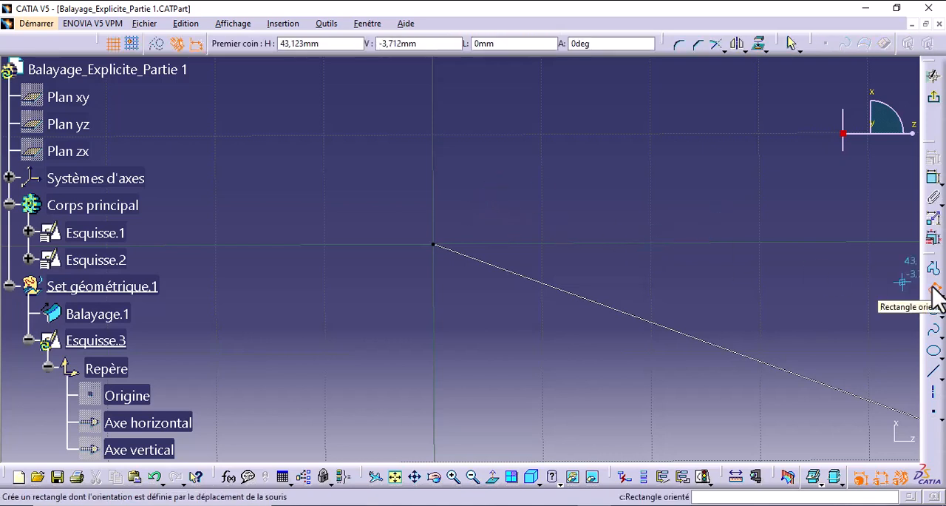
left_click(486, 198)
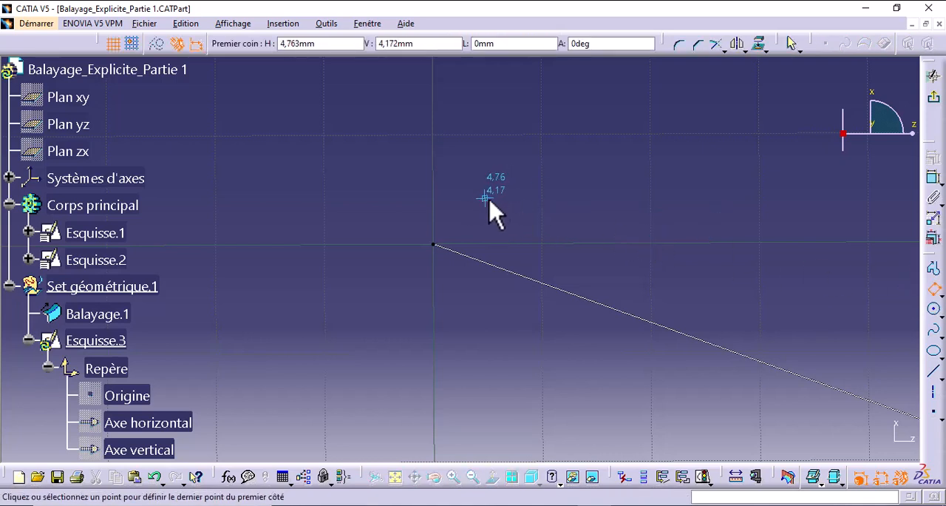
left_click(546, 224)
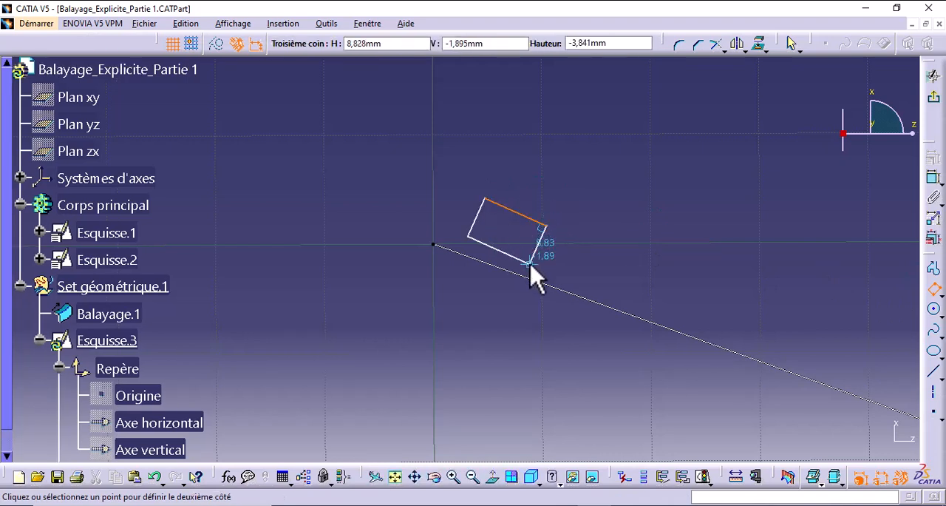
left_click(533, 255)
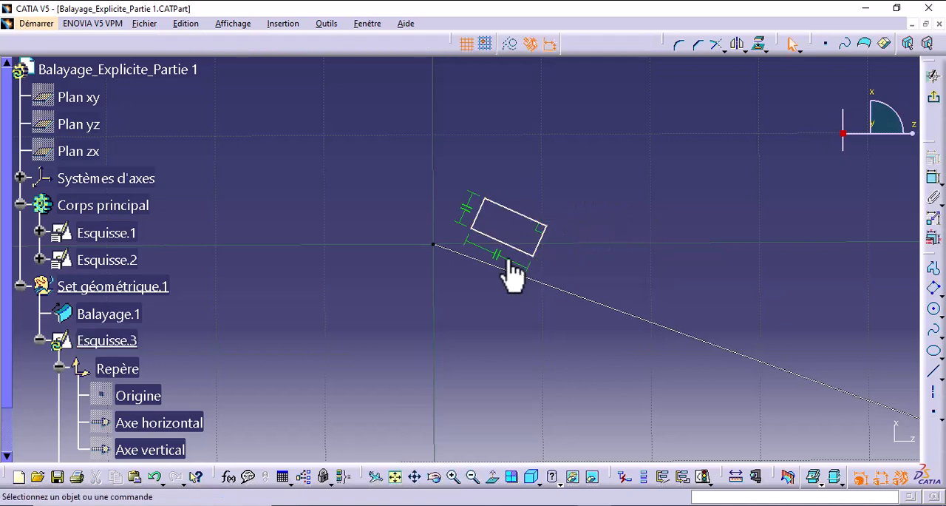
- Delete the rectangle's automatic parallelism and perpendicularity constraints
left_click(496, 255)
left_click(467, 209, "ctrl")
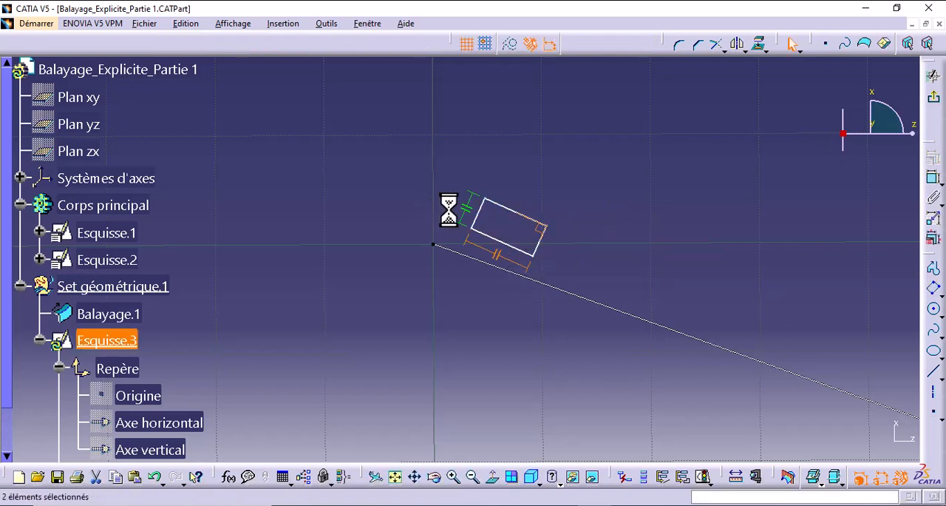
right_click(465, 207)
left_click(519, 396)
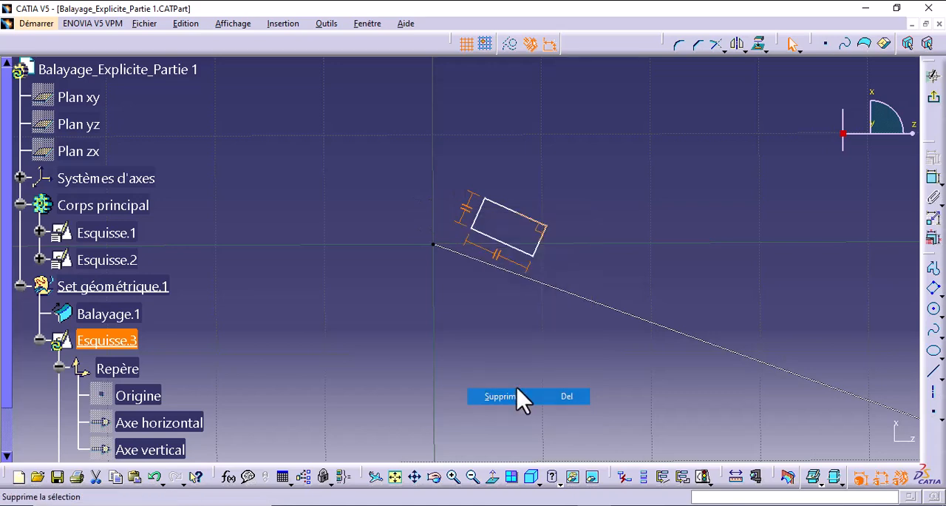
- Make the rectangle's lower long side coincident with the straight line of Esquisse.1
left_click(929, 179)
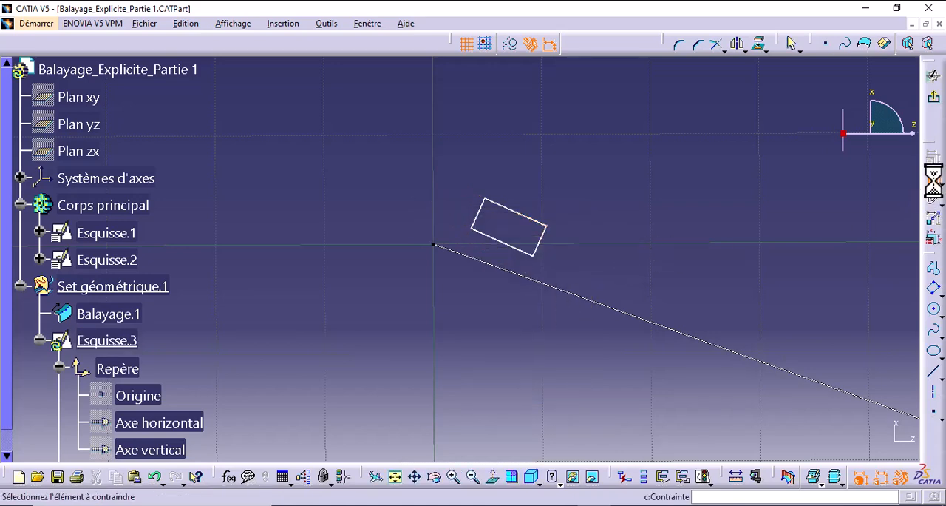
left_click(496, 241)
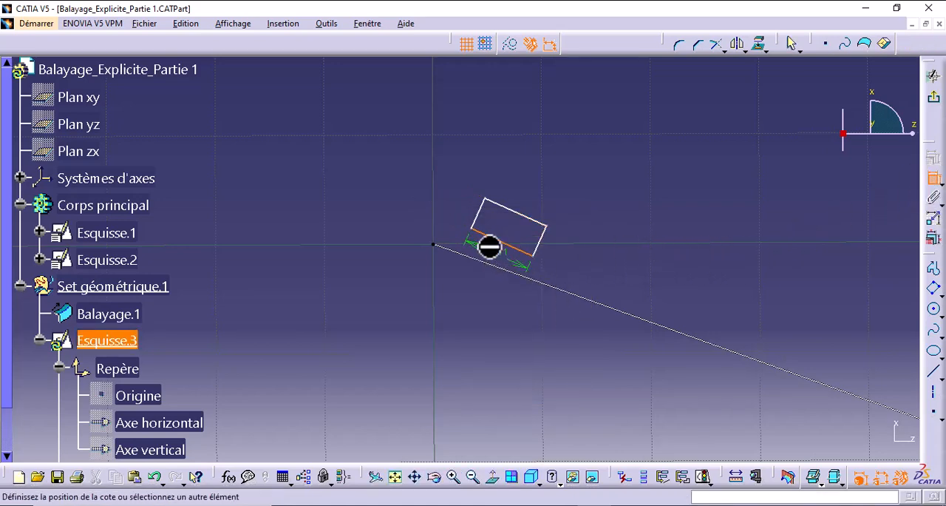
left_click(554, 287)
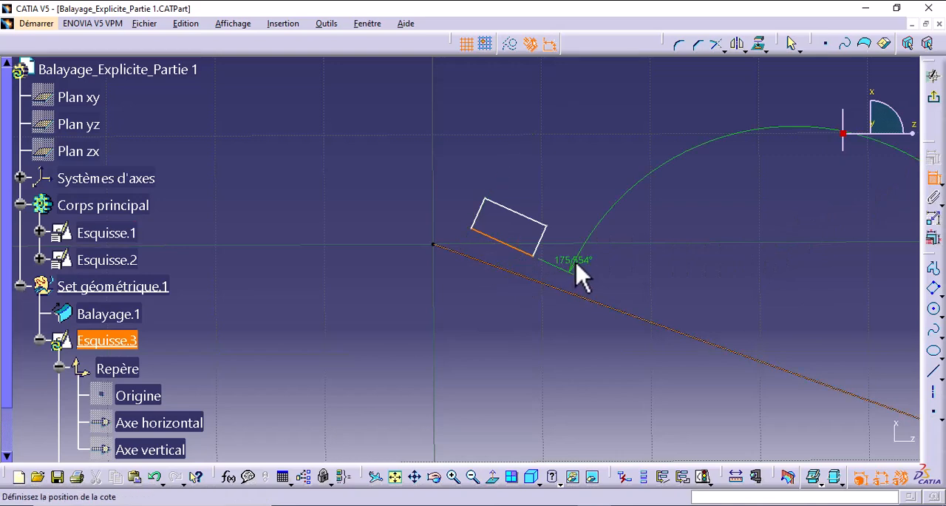
right_click(575, 265)
left_click(614, 350)
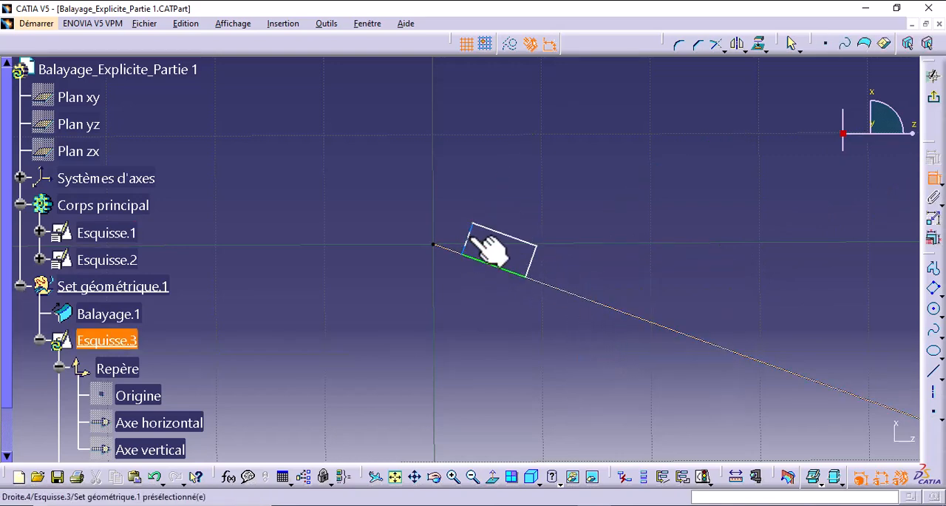
- Make the rectangle's short side nearest the sketch origin coincident with the end point of the profile line
left_click(467, 247)
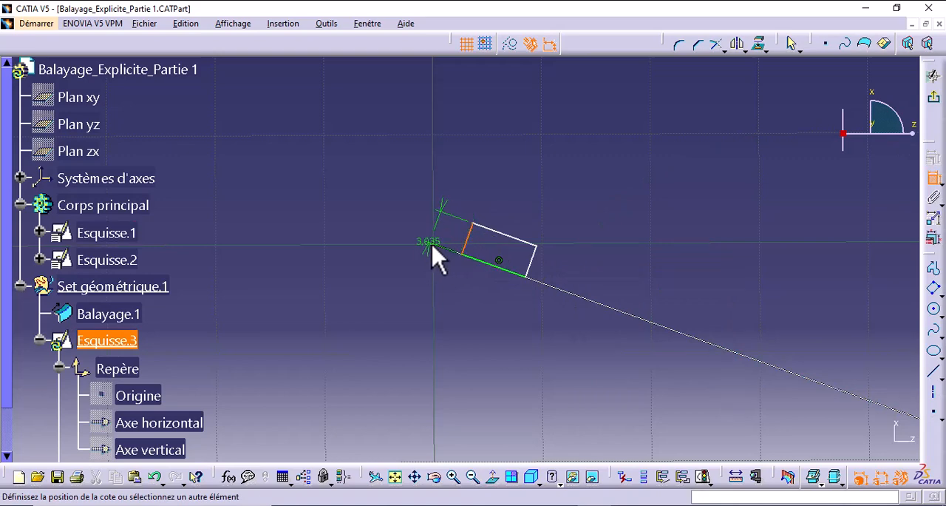
middle_click_drag(449, 215, 453, 150)
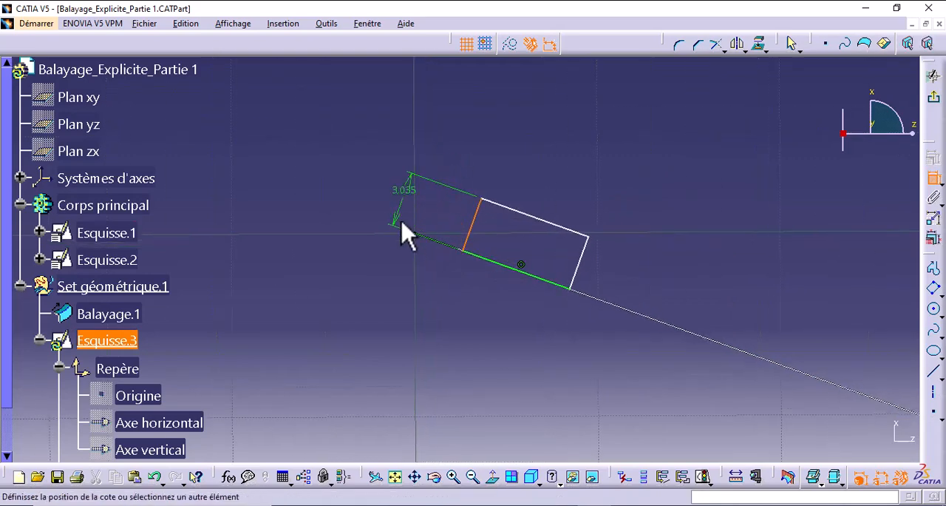
left_click(416, 234)
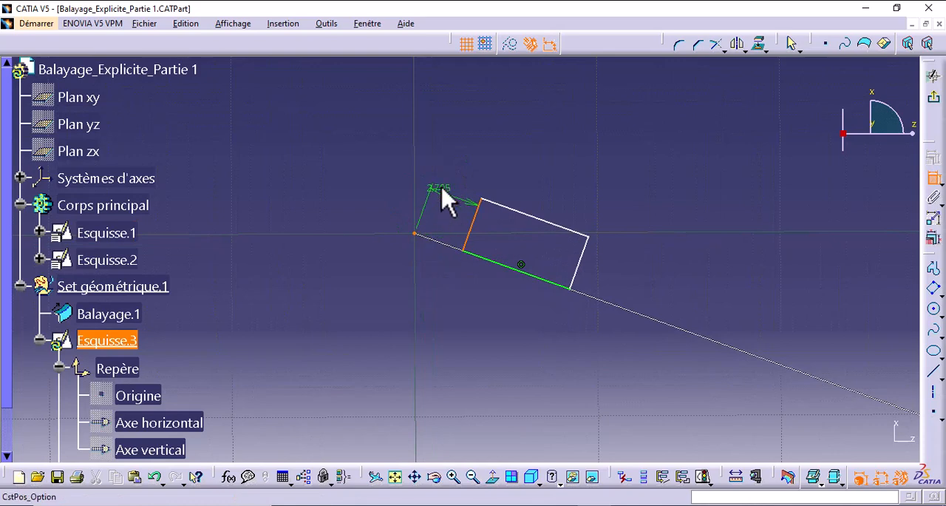
right_click(441, 190)
left_click(479, 268)
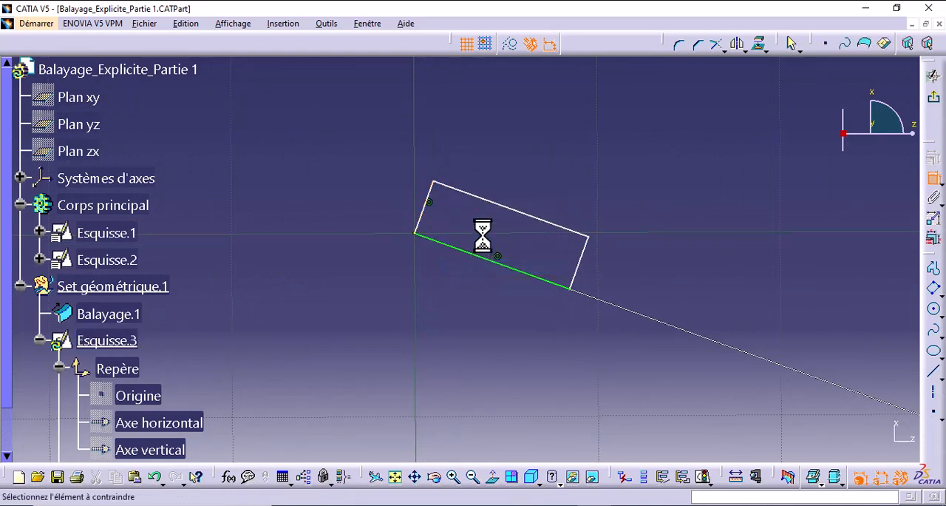
- Dimension the distance between the rectangle's two long sides and set it to 5 mm
left_click(549, 223)
left_click(545, 283)
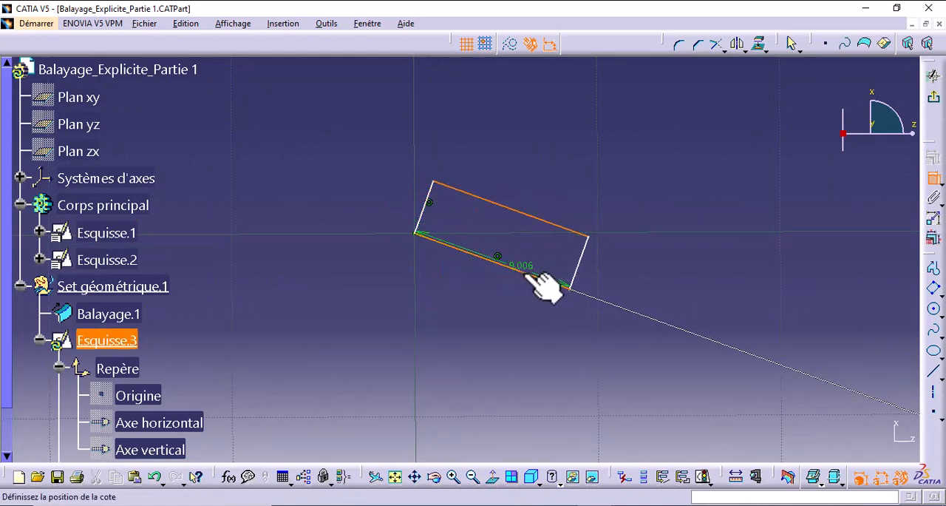
left_click(390, 196)
double_click(391, 196)
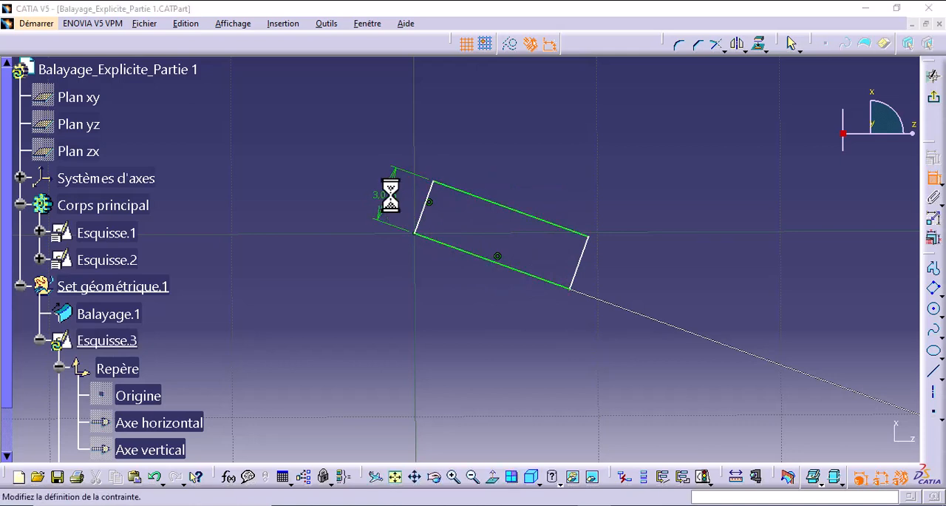
key("Return")
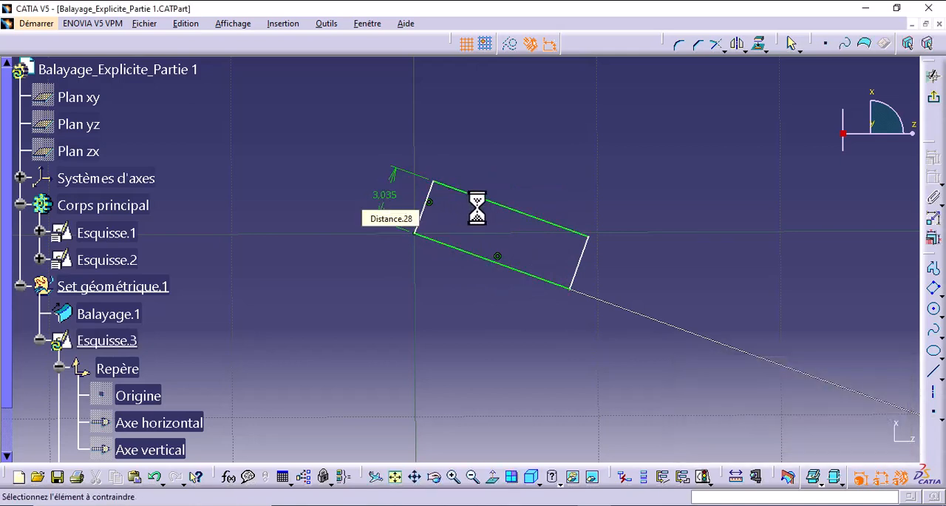
- Dimension the distance between the rectangle's two short sides and set it to 10 mm
left_click(586, 255)
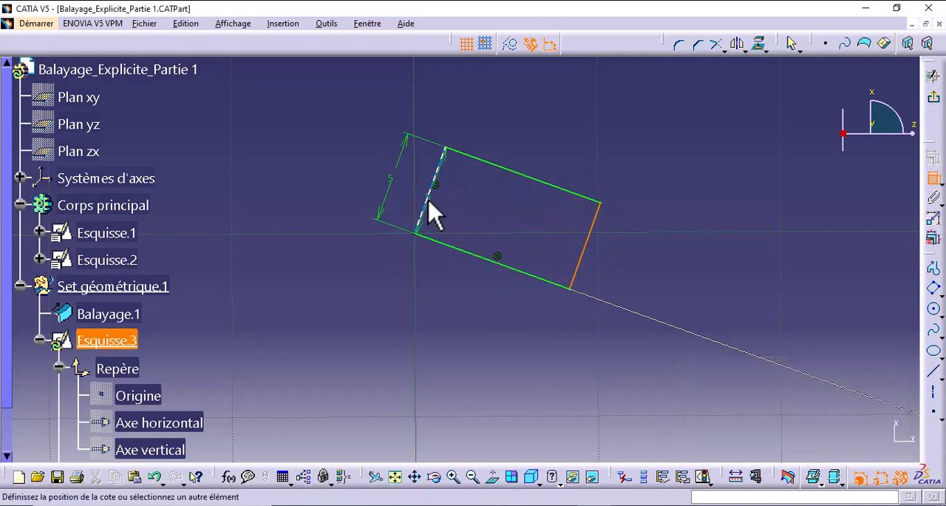
left_click(433, 212)
left_click(546, 142)
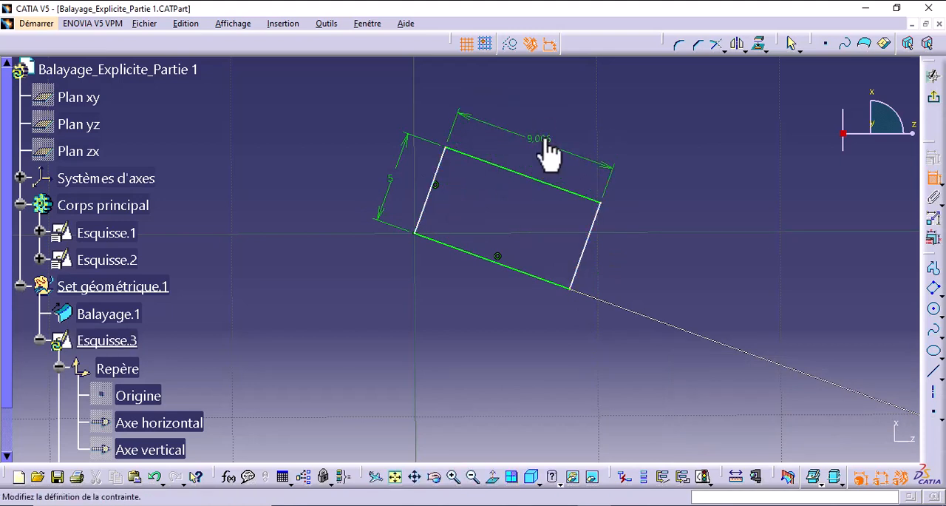
double_click(545, 141)
key("Return")
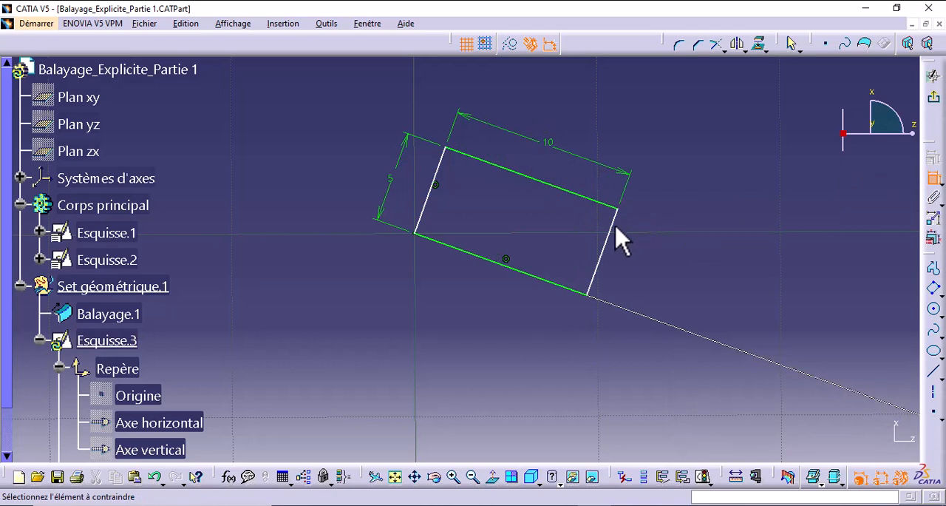
- Constrain the rectangle's upper long side and its short side farthest from the origin to be perpendicular
left_click(615, 229)
left_click(609, 209)
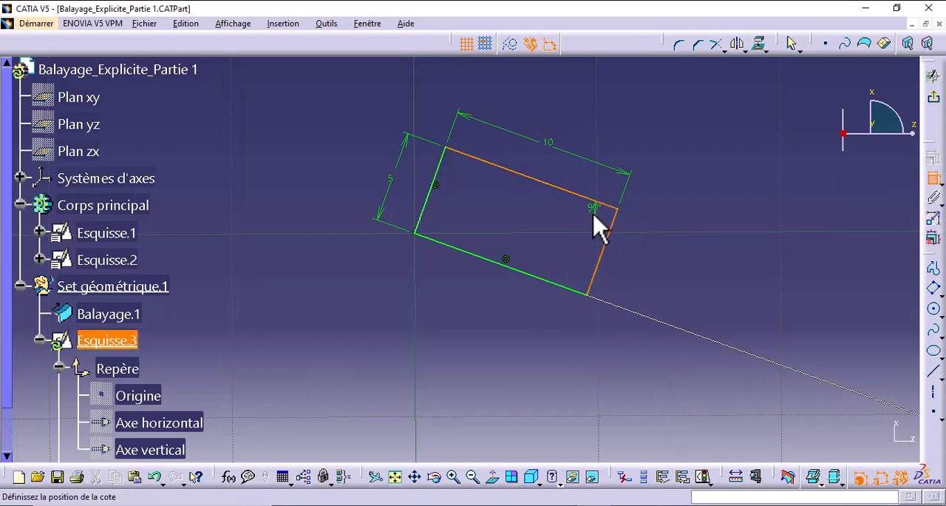
right_click(593, 219)
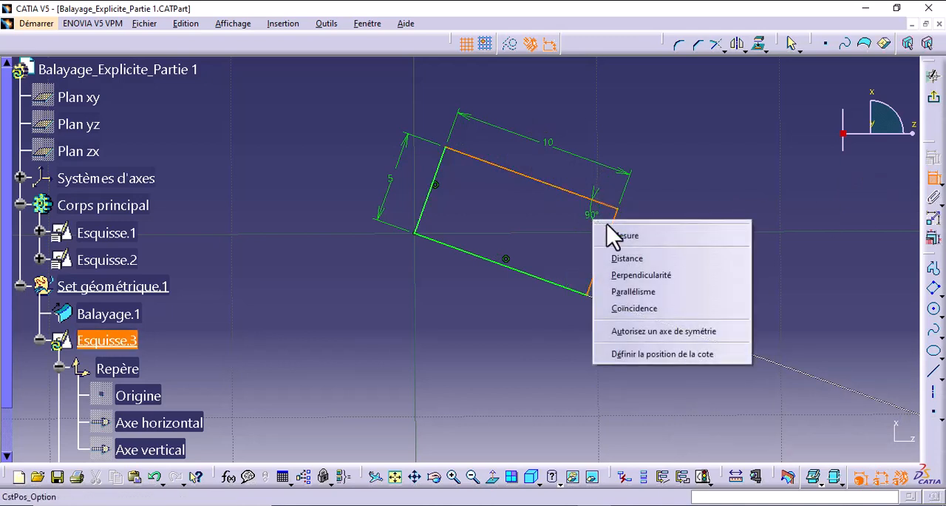
left_click(637, 274)
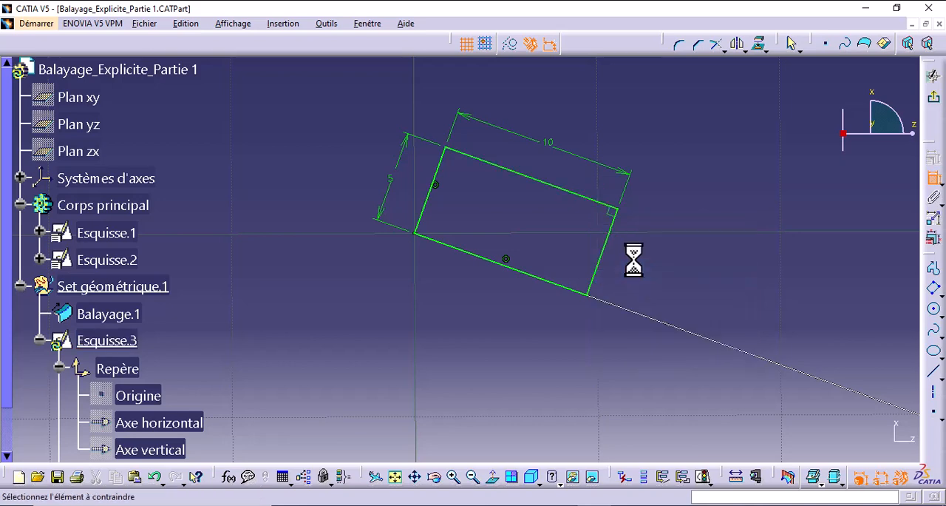
- Exit the rectangle sketch and return to the 3D surface model
mouse_move(634, 247)
middle_mouse_down()
mouse_move(686, 323)
mouse_move(675, 406)
middle_mouse_up()
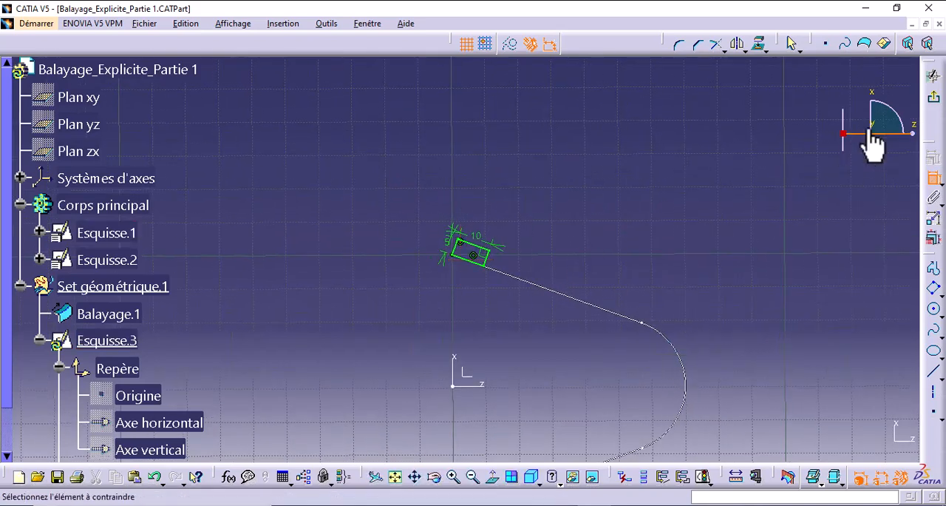
left_click(934, 97)
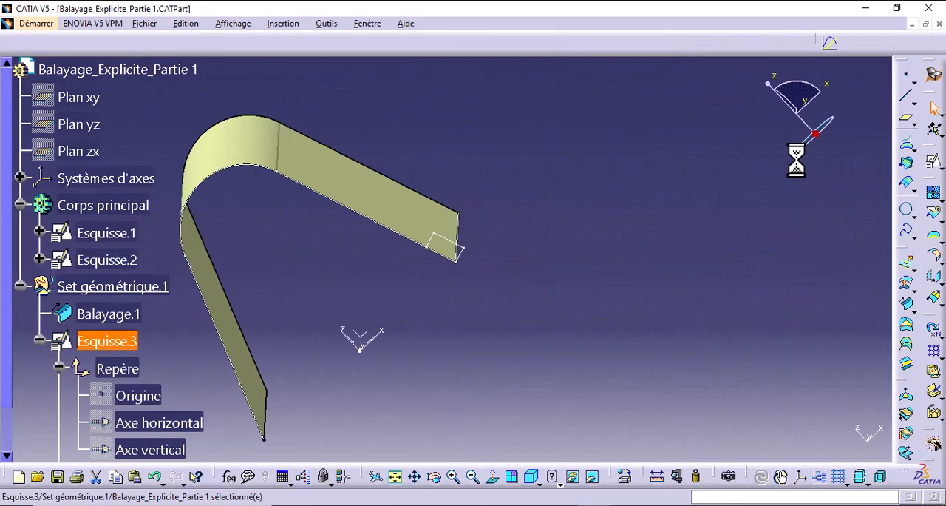
middle_click_drag(562, 281, 858, 302)
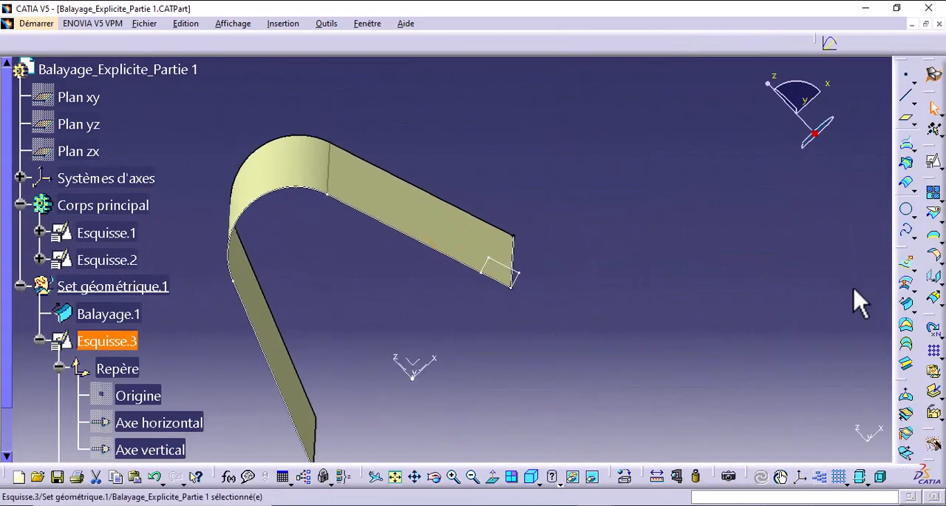
- Start an explicit sweep with reference surface, using Esquisse.3 as profile and Esquisse.2 as guide curve, and preview it
left_click(903, 304)
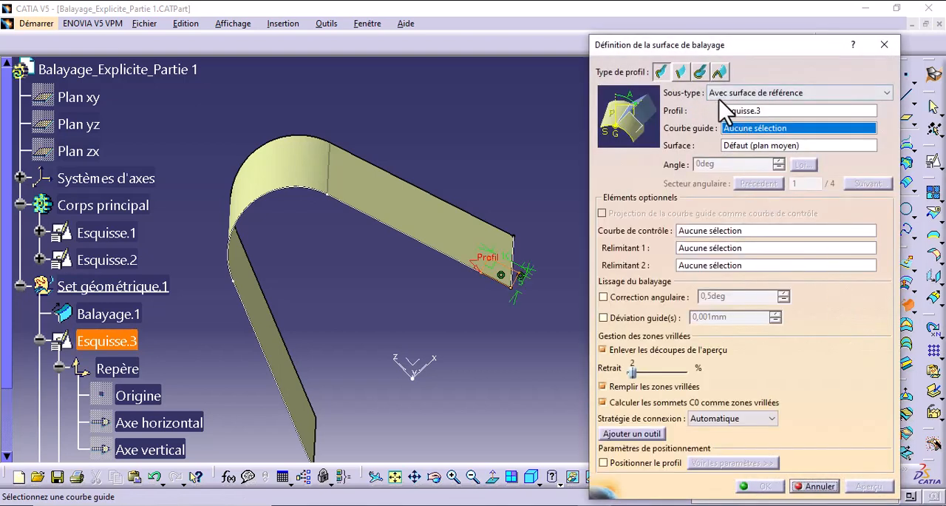
middle_click_drag(488, 302, 510, 340)
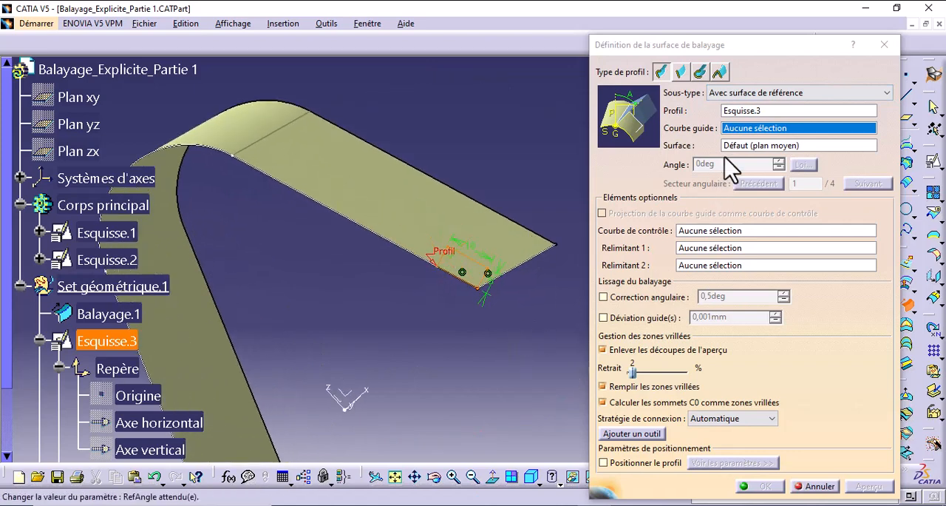
left_click(745, 112)
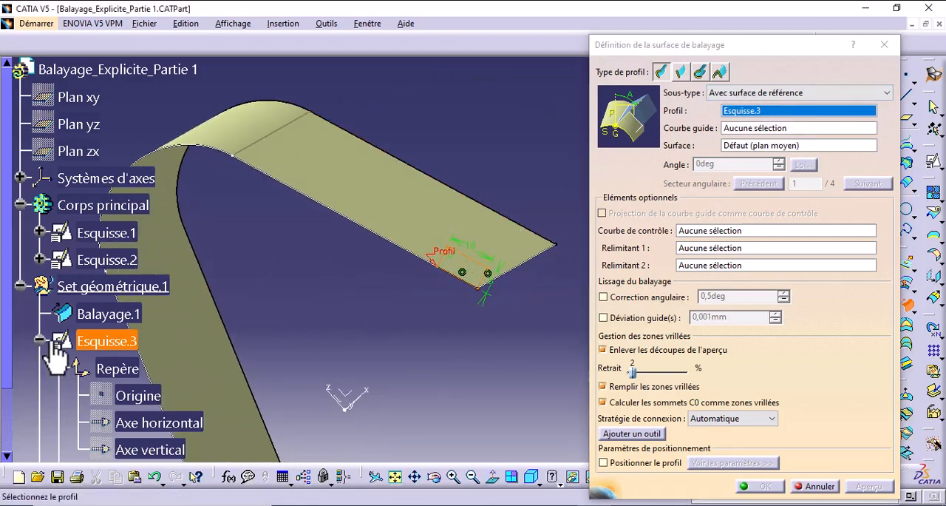
middle_click_drag(454, 321, 518, 311)
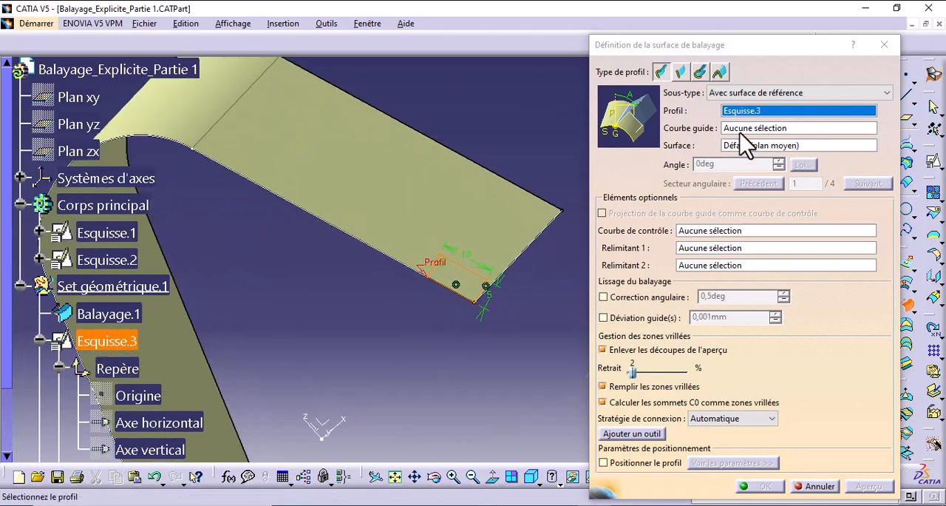
left_click(744, 127)
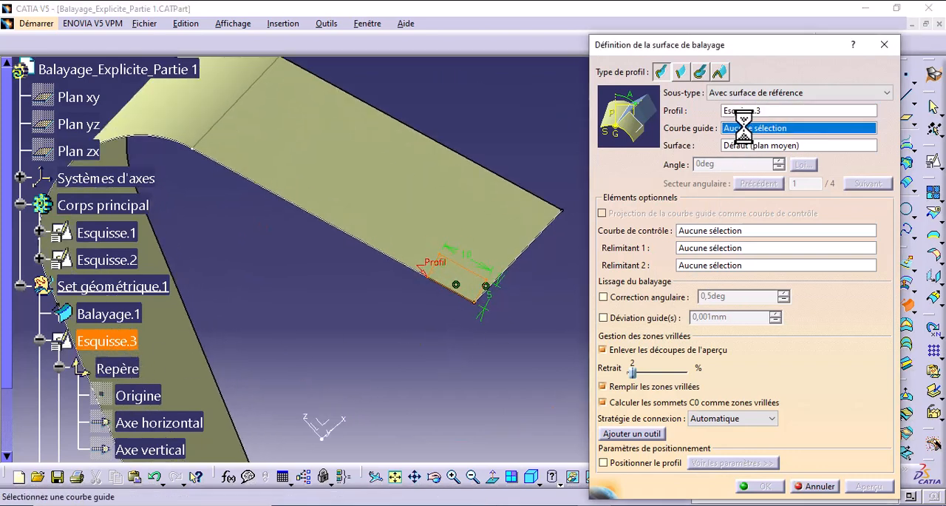
left_click(541, 269)
middle_click_drag(535, 220, 538, 296)
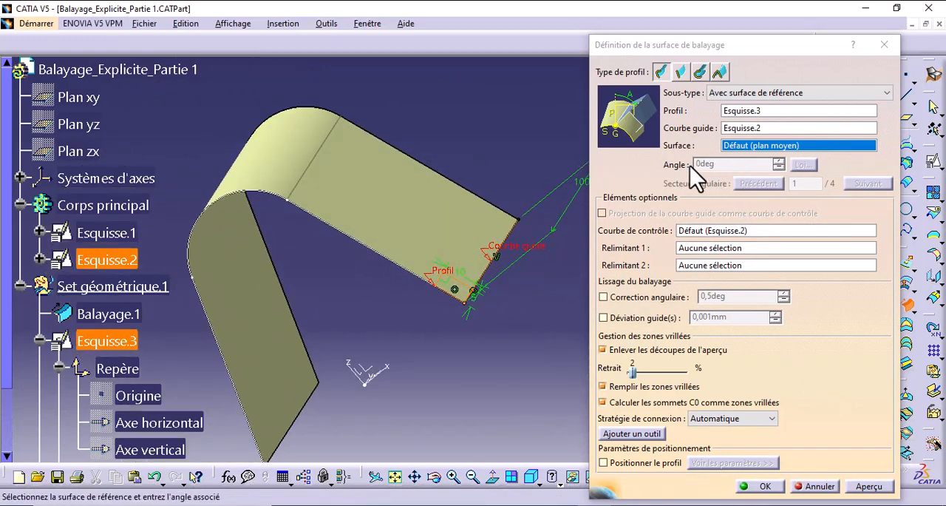
left_click(871, 485)
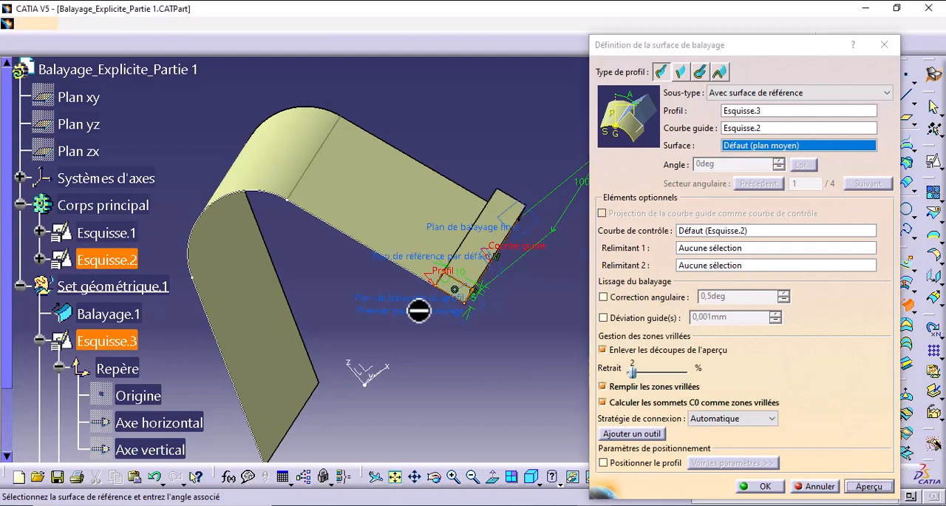
- Set Balayage.1 as the sweep's reference surface and preview the result
middle_click_drag(419, 309, 482, 185)
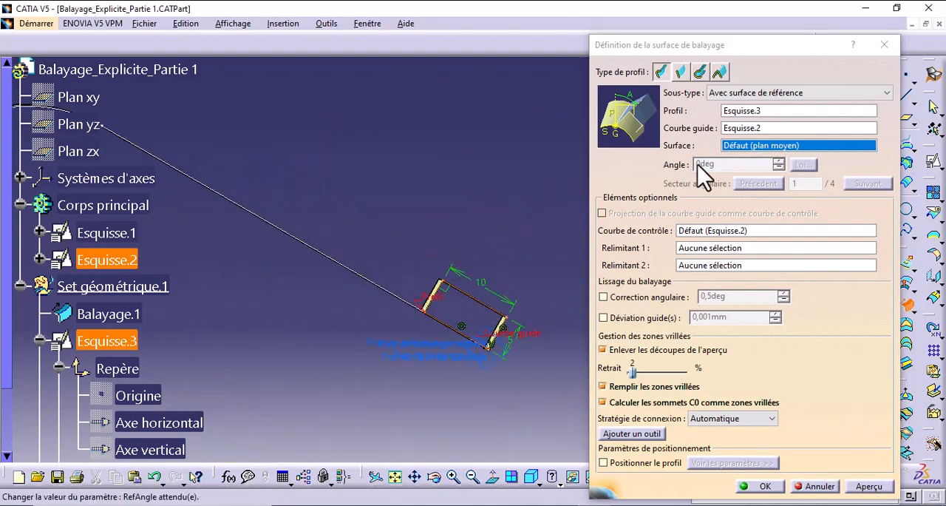
middle_click_drag(431, 277, 412, 327)
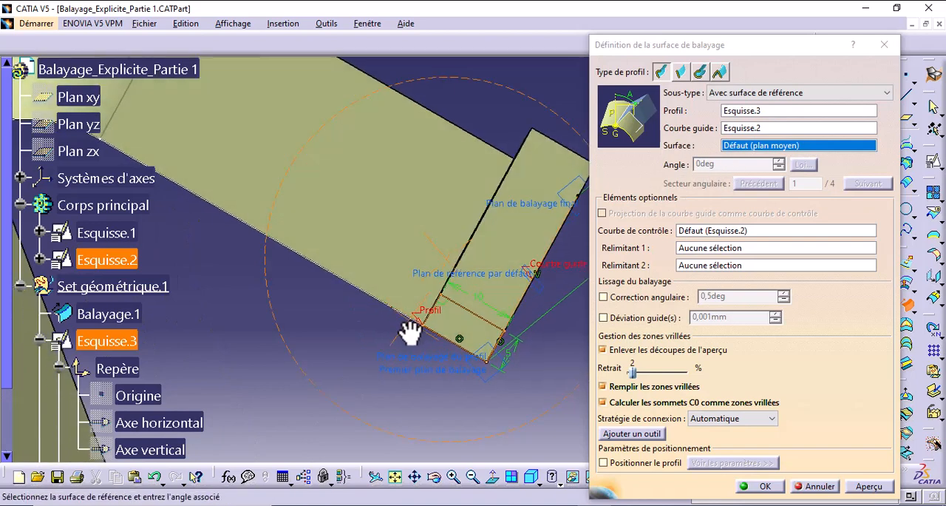
left_click(405, 246)
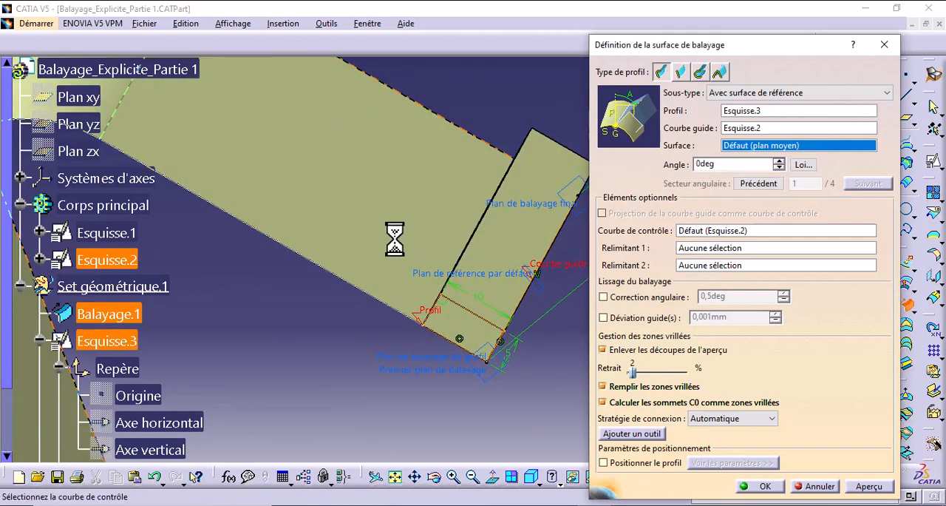
left_click(860, 485)
middle_click_drag(457, 336, 397, 358)
- Set the sweep's angle to the reference surface to 16 degrees and preview it
left_click(779, 161)
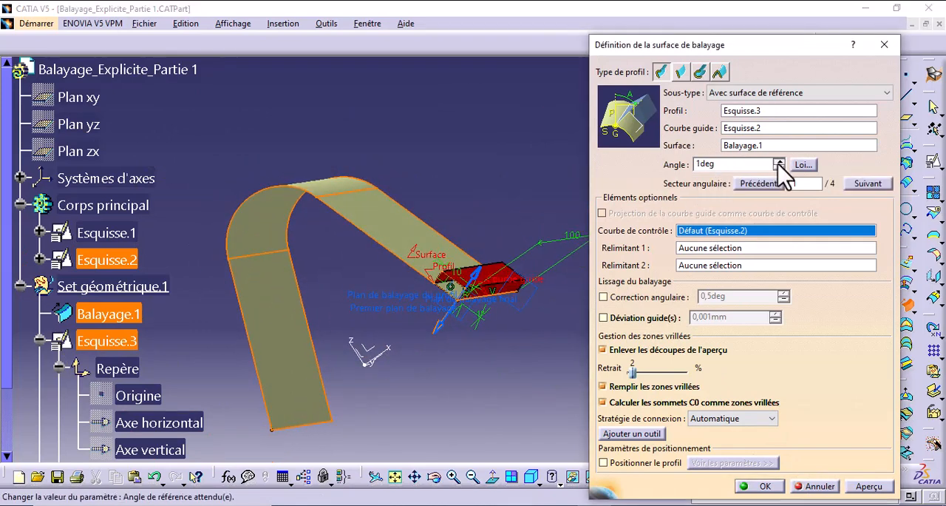
left_click(778, 161)
left_click(778, 161)
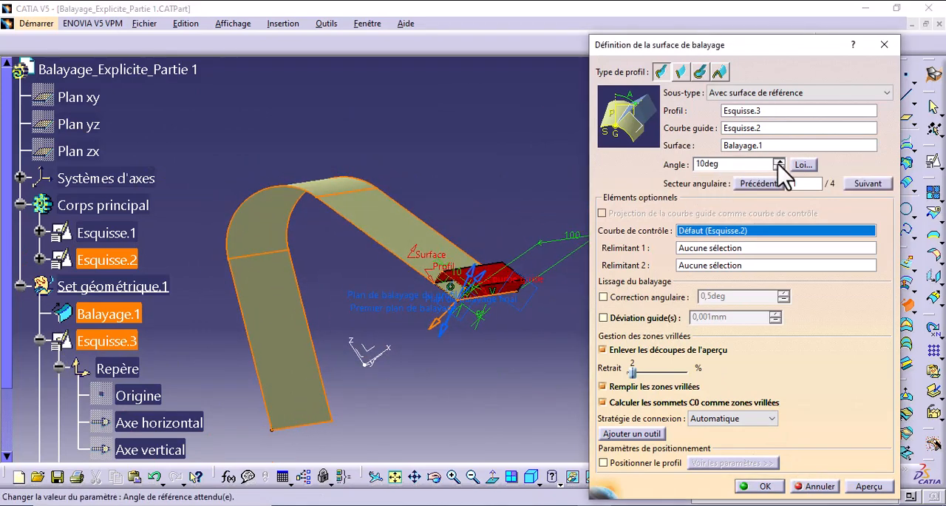
left_click(868, 485)
middle_click_drag(488, 362, 500, 282)
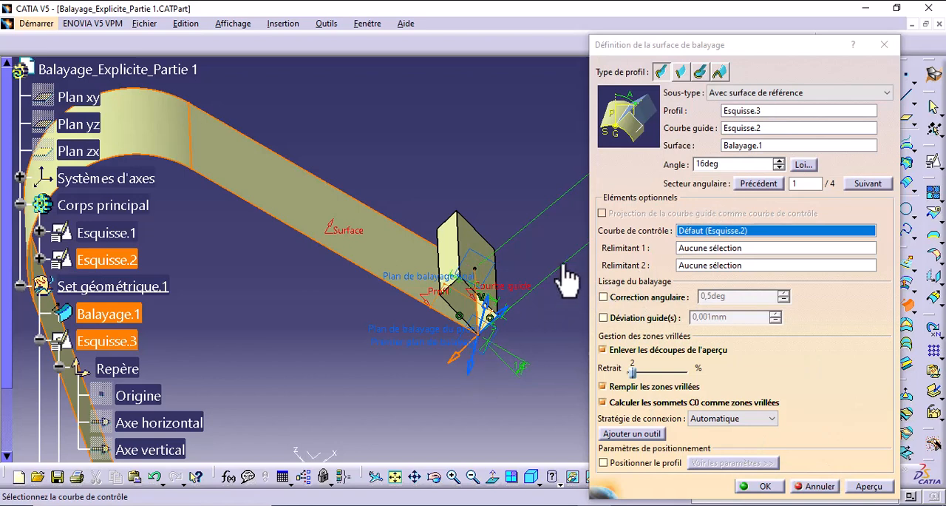
- Preview the sweep in angular sectors 2, 3 and 4, and return to sector 1
left_click(733, 164)
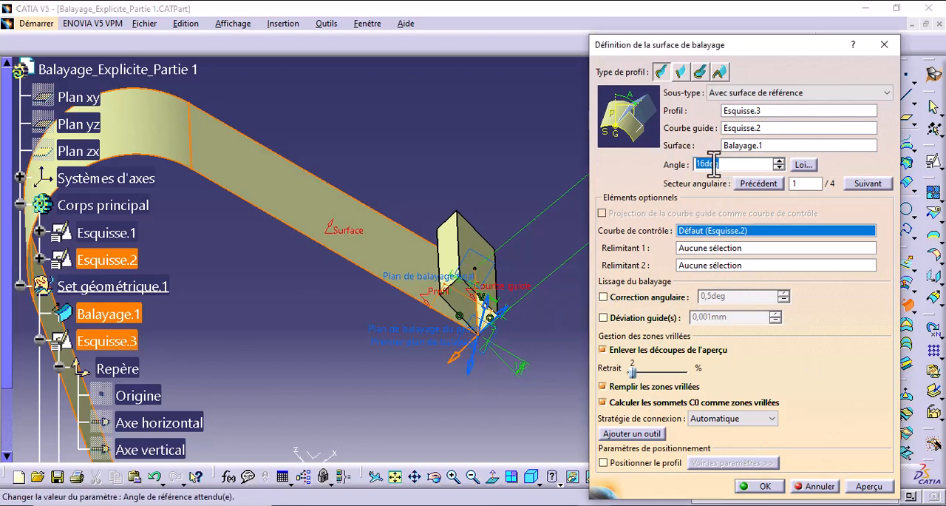
left_click(472, 366)
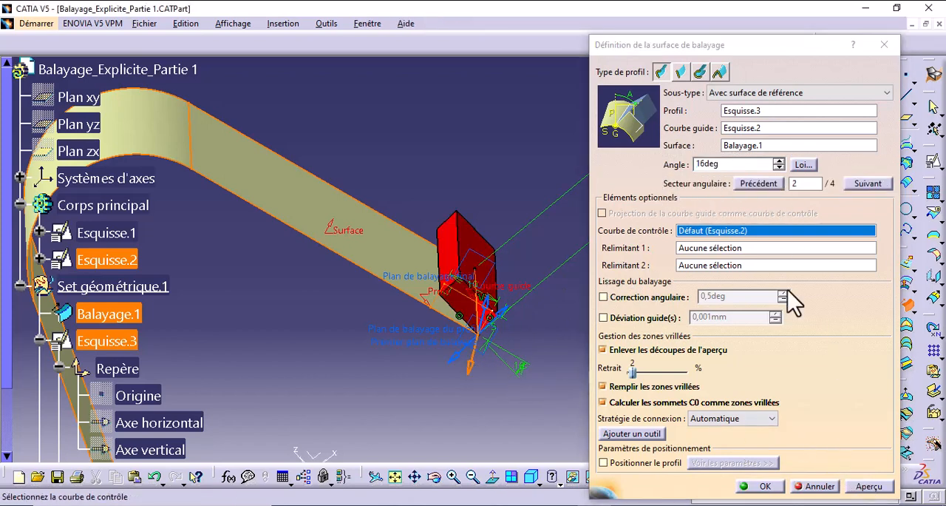
left_click(865, 487)
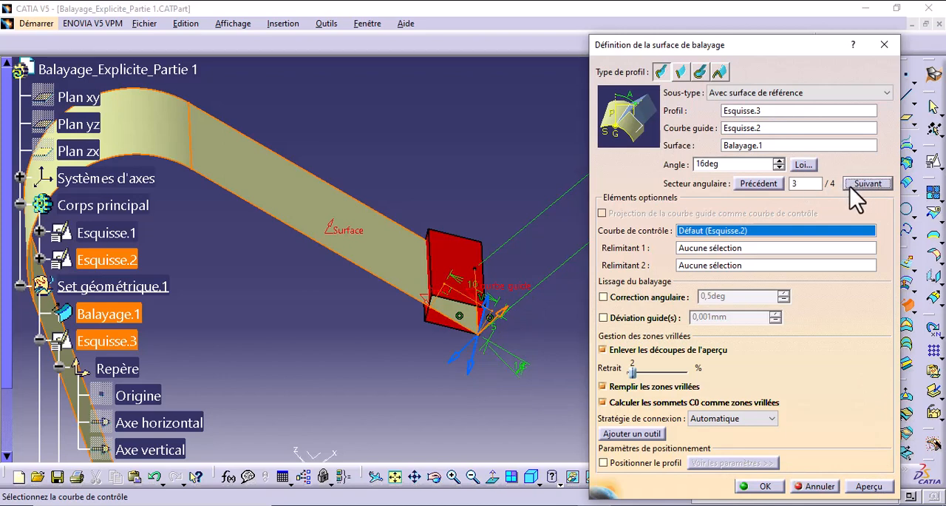
left_click(863, 488)
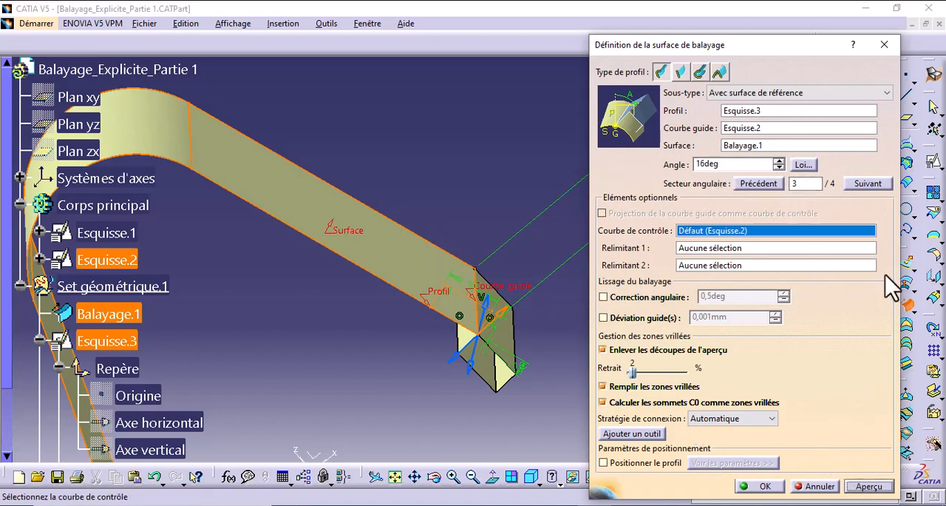
left_click(887, 186)
left_click(858, 487)
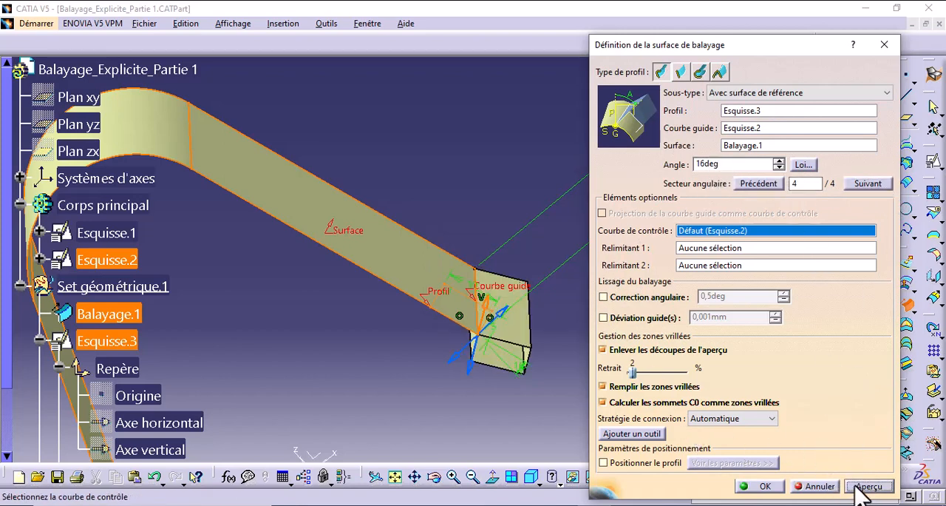
left_click(865, 186)
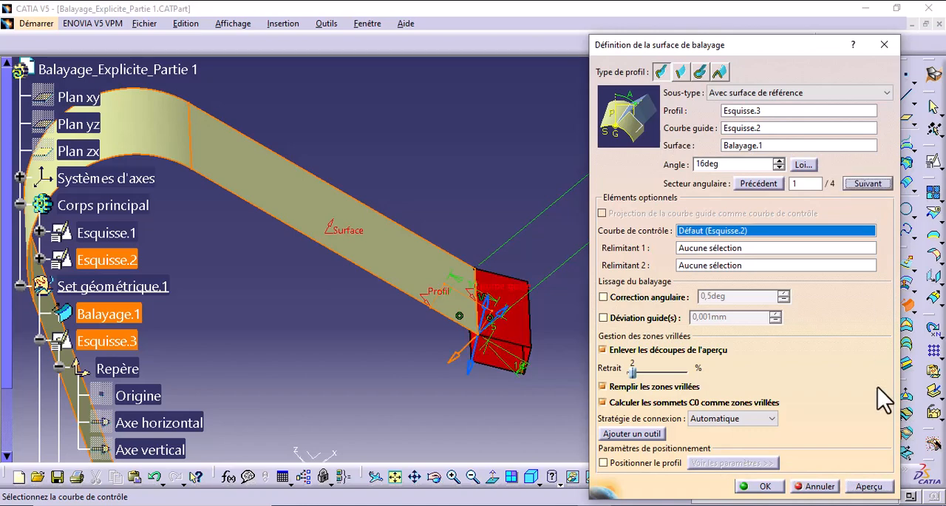
left_click(869, 488)
mouse_move(485, 310)
middle_mouse_down()
mouse_move(465, 342)
mouse_move(447, 324)
mouse_move(483, 257)
mouse_move(485, 323)
middle_mouse_up()
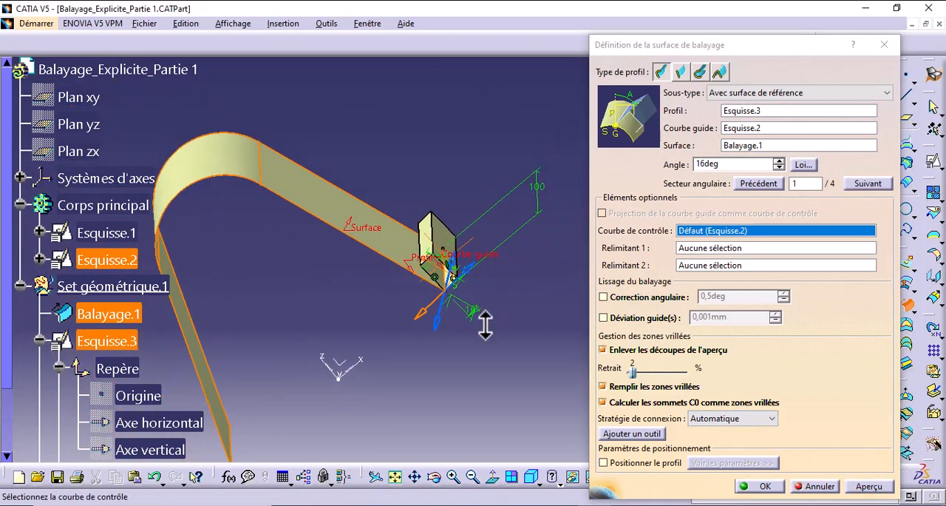
- Set the sweep's angle to 0 degrees and create the surface
double_click(707, 164)
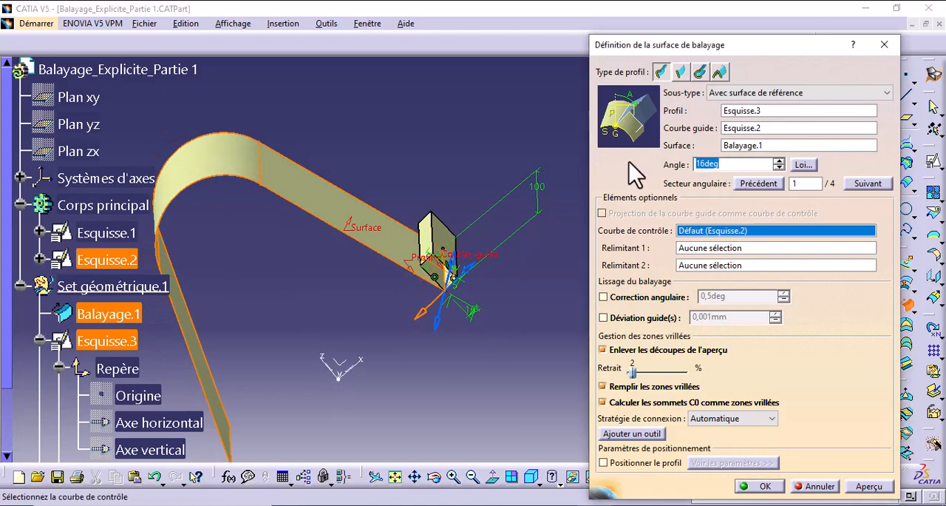
type("0")
left_click(872, 486)
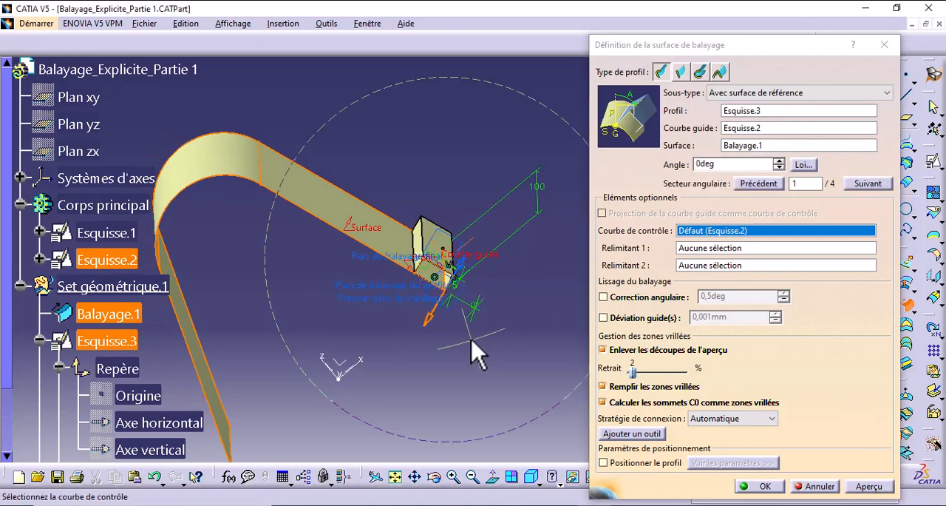
middle_click_drag(482, 348, 739, 488)
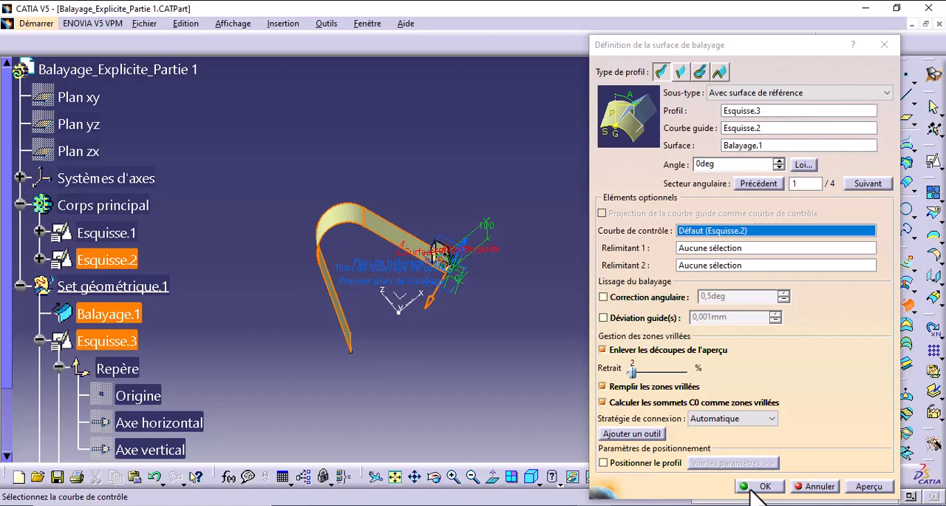
left_click(754, 487)
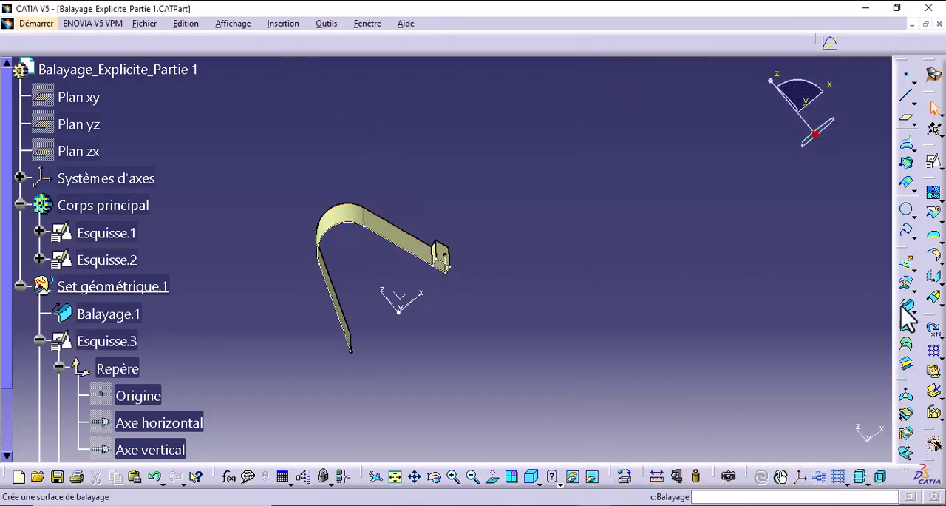
left_click(907, 306)
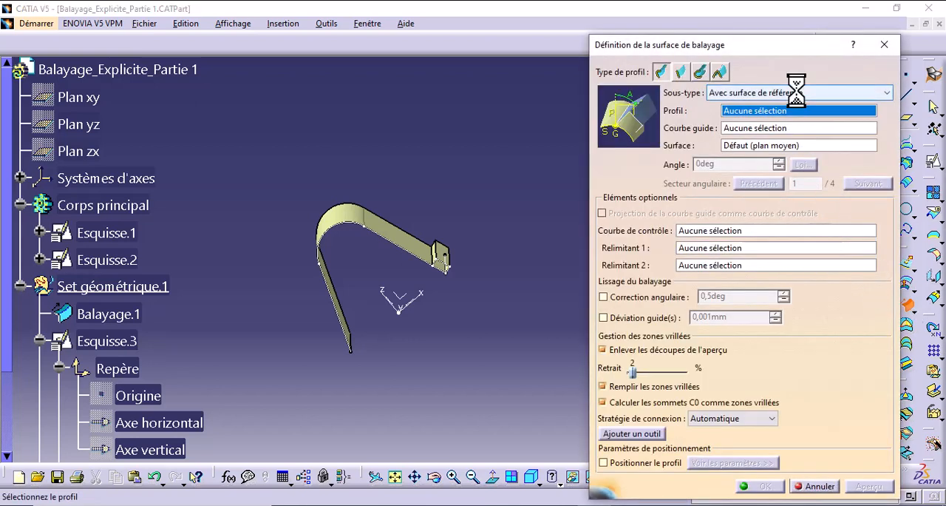
left_click(797, 91)
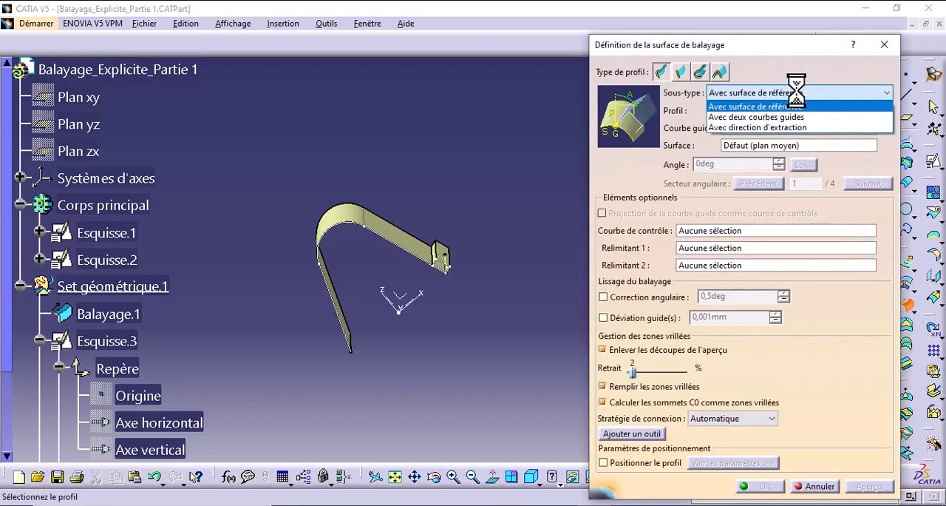
left_click(769, 117)
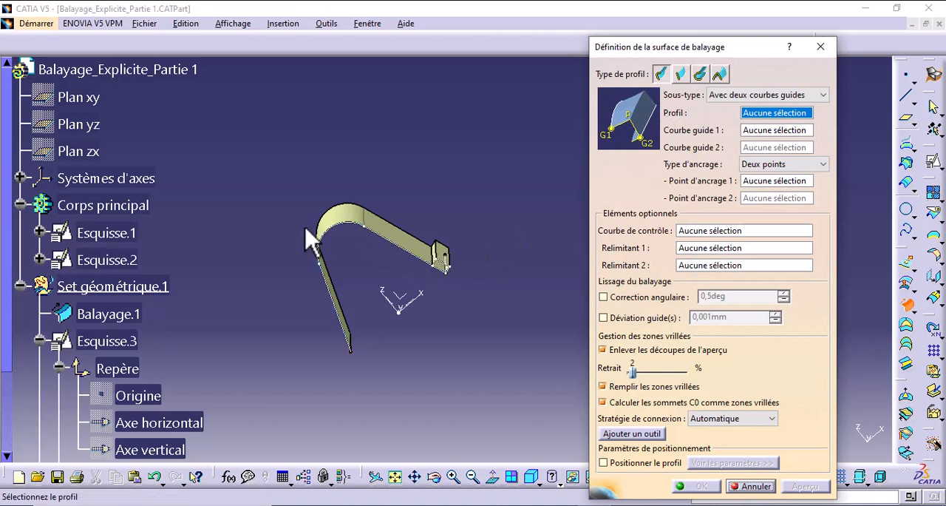
left_click(757, 131)
middle_click_drag(486, 251, 473, 300)
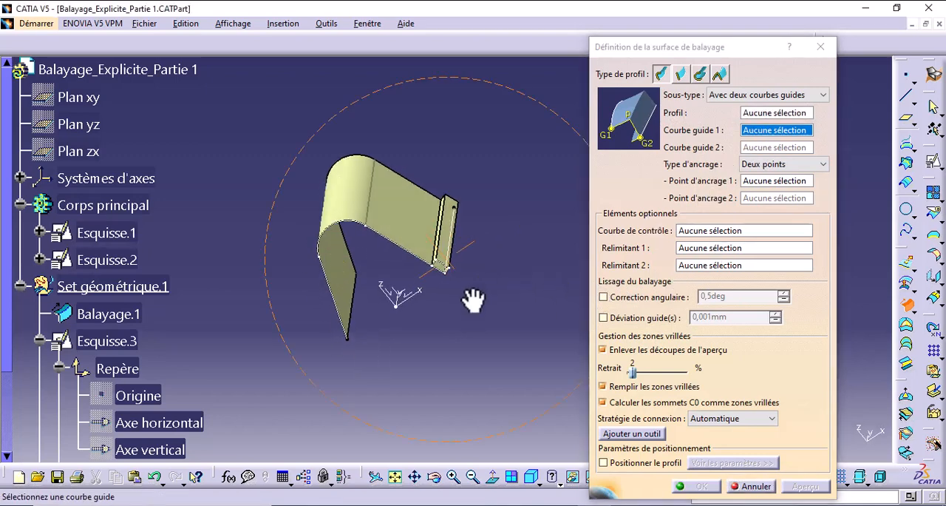
left_click(760, 149)
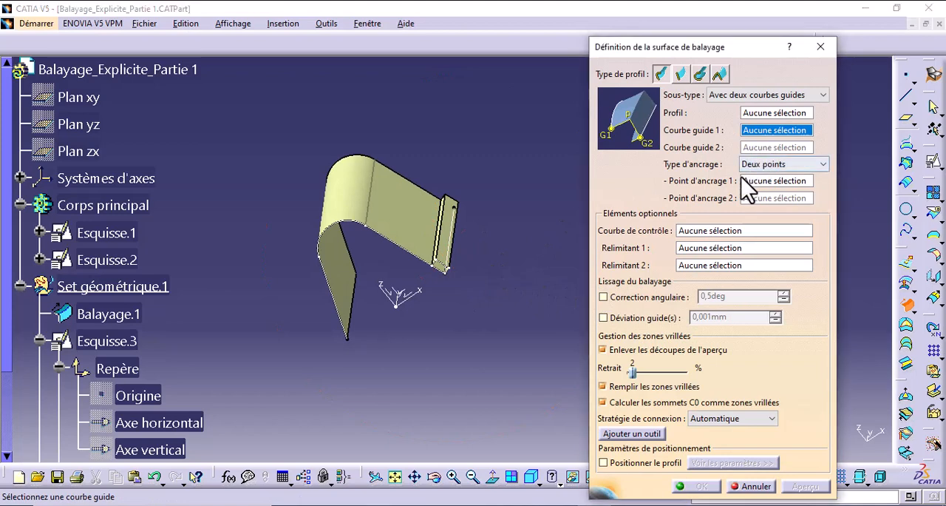
middle_click_drag(475, 222, 491, 227)
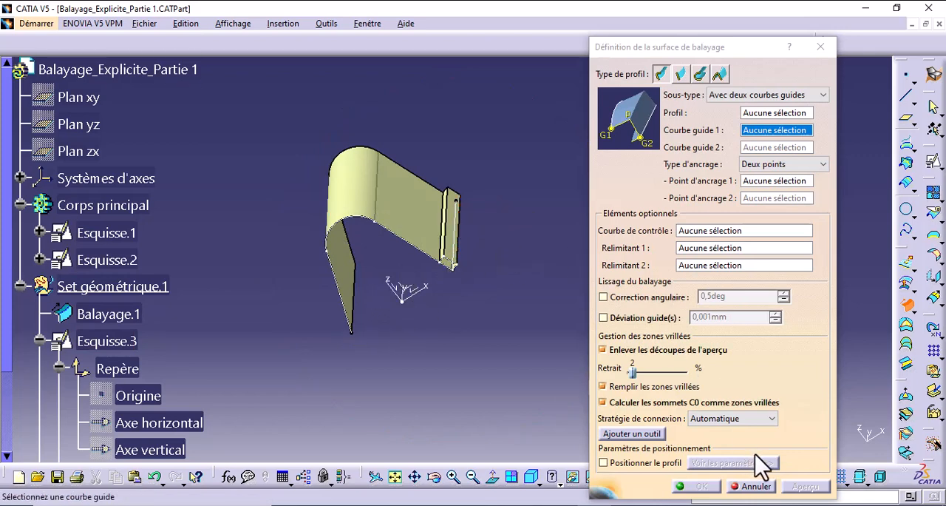
left_click(751, 487)
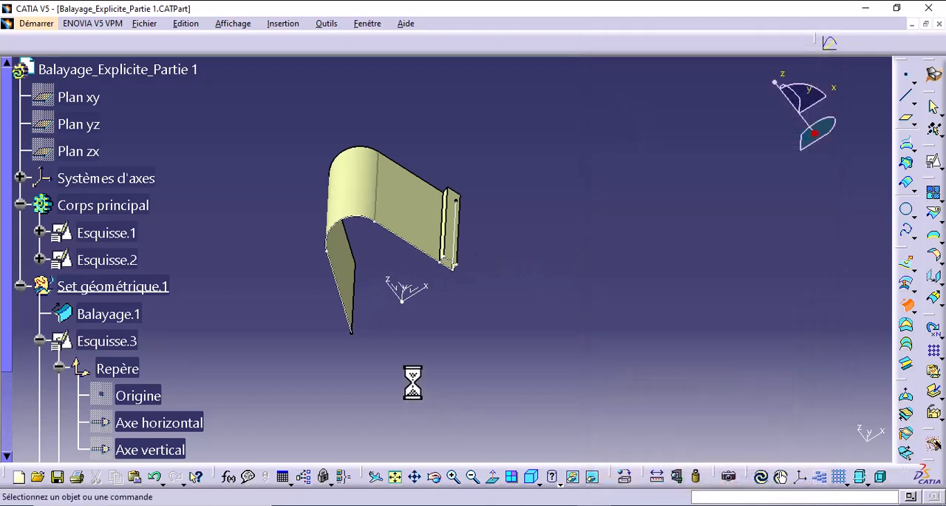
- Collapse the Esquisse.3 branch in the specification tree
left_click(39, 341)
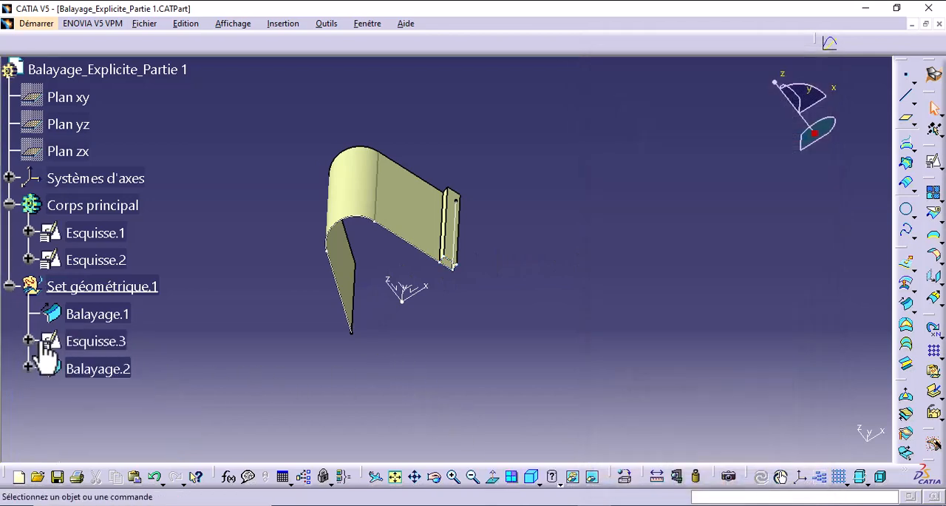
- Hide the swept surfaces Balayage.1 and Balayage.2
left_click(121, 313)
left_click(120, 368, "ctrl")
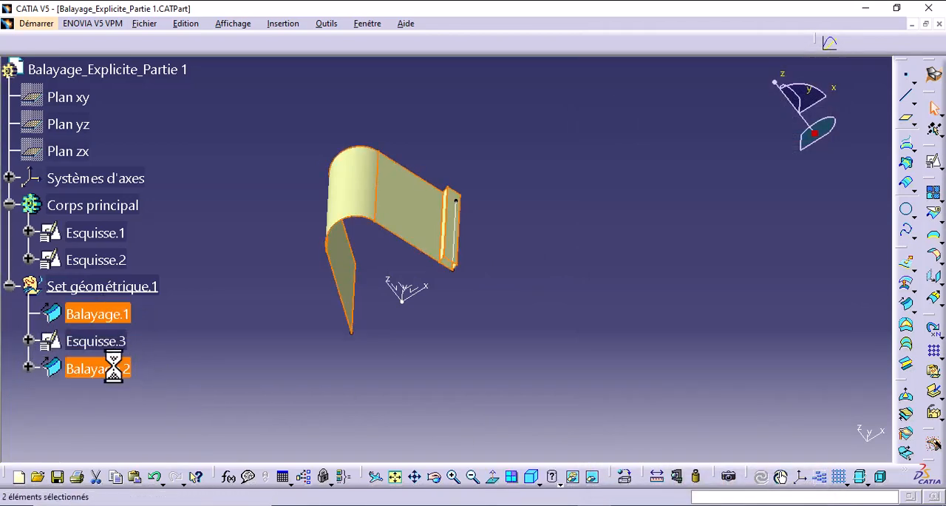
right_click(121, 368)
left_click(179, 126)
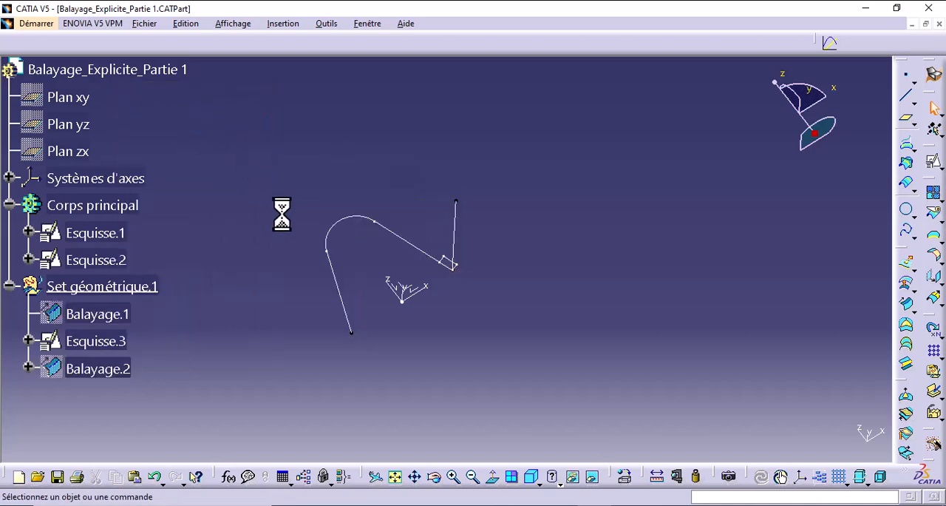
- Create a positioned sketch on the XY plane of the absolute axis system, with implicit origin and orientation
middle_click_drag(624, 192, 562, 373)
mouse_move(529, 284)
middle_mouse_down()
mouse_move(471, 332)
mouse_move(482, 291)
mouse_move(485, 308)
mouse_move(459, 236)
mouse_move(494, 302)
middle_mouse_up()
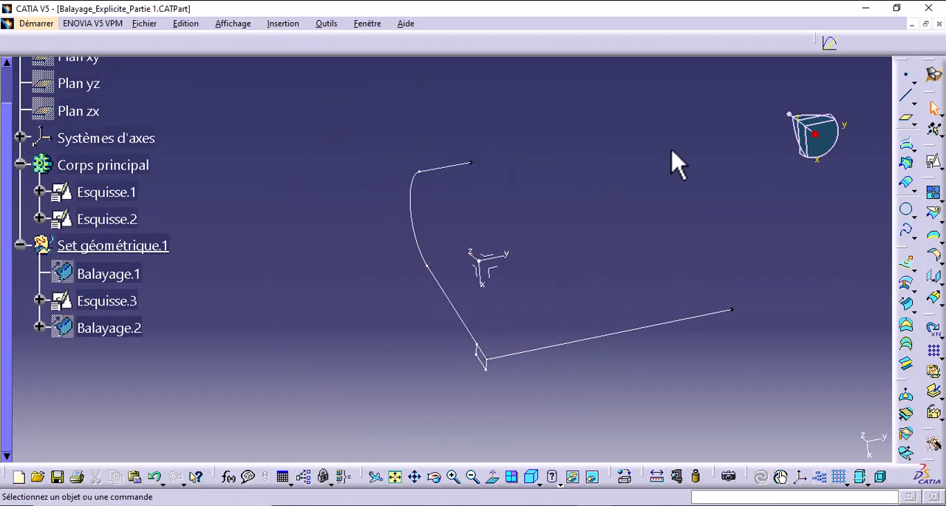
left_click(934, 161)
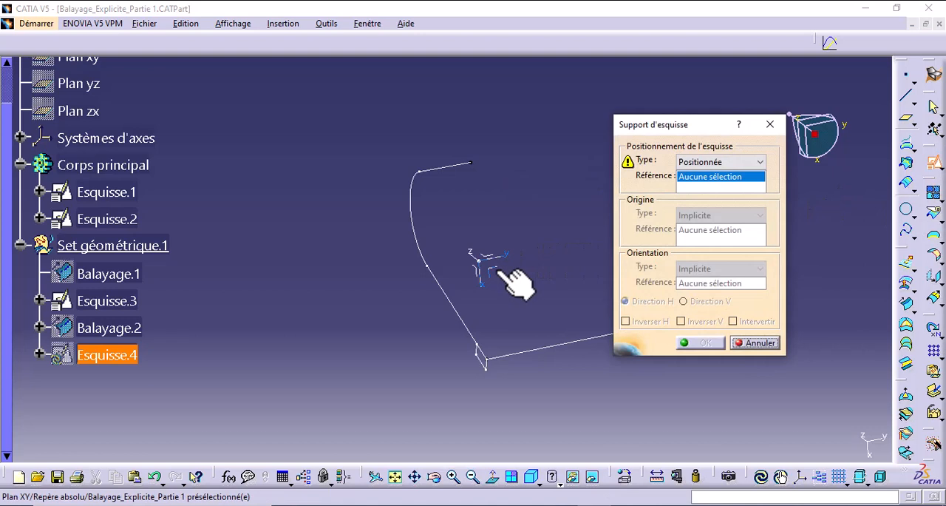
left_click(500, 270)
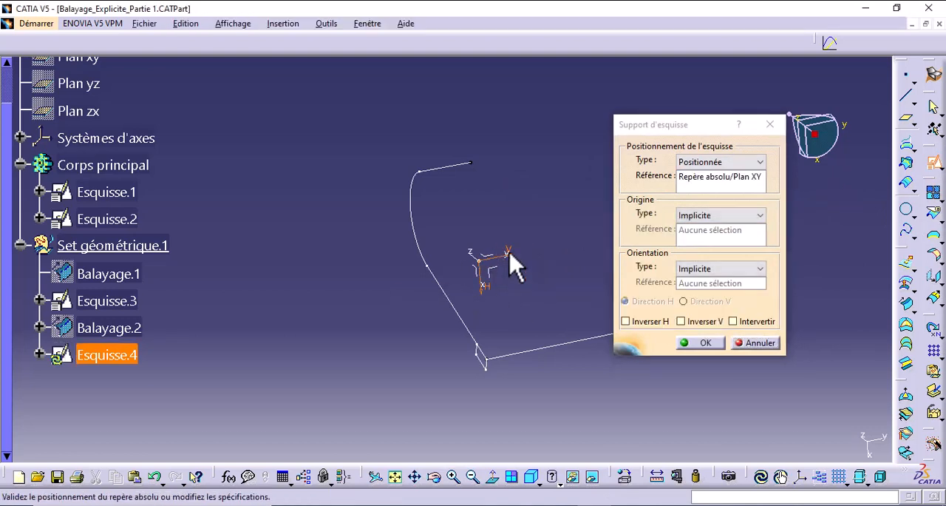
left_click(702, 344)
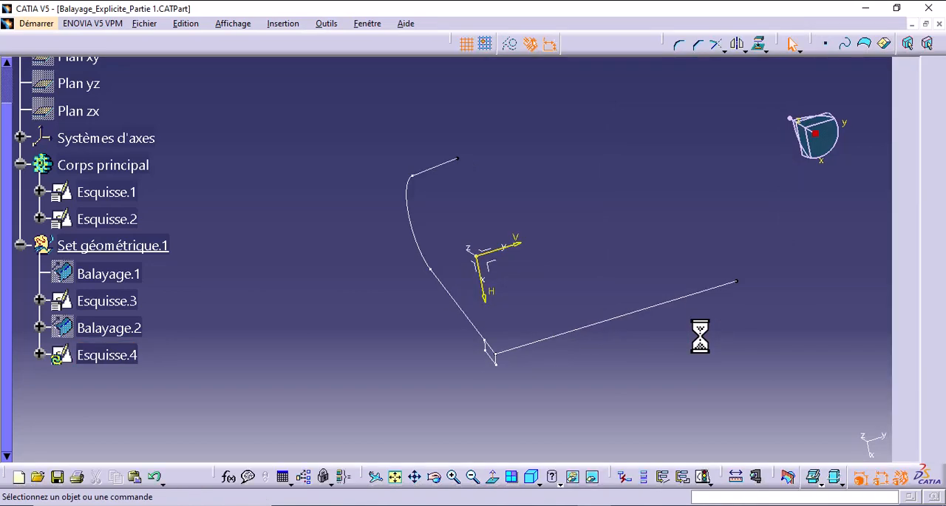
mouse_move(700, 332)
middle_mouse_down()
mouse_move(685, 327)
mouse_move(760, 382)
mouse_move(752, 382)
middle_mouse_up()
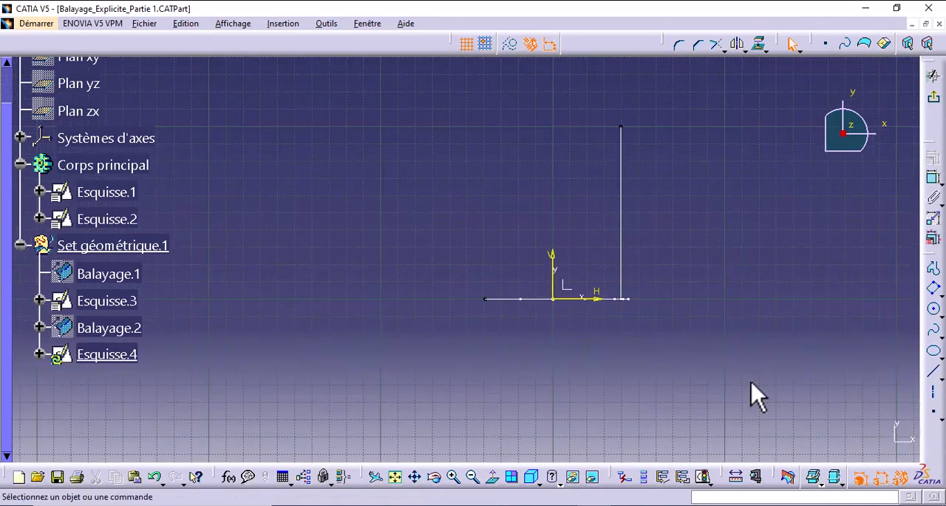
middle_click_drag(804, 293, 816, 334)
left_click(936, 332)
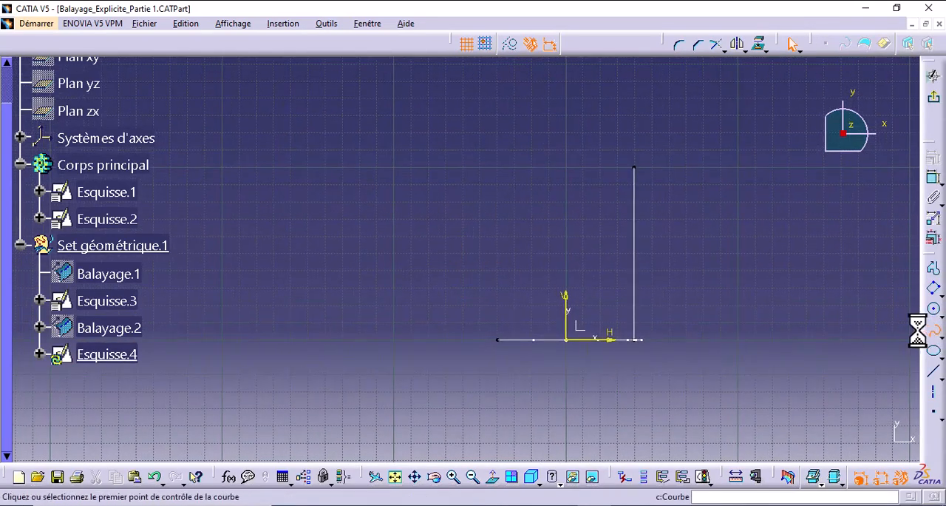
mouse_move(650, 332)
middle_mouse_down()
mouse_move(676, 376)
mouse_move(651, 292)
mouse_move(661, 268)
middle_mouse_up()
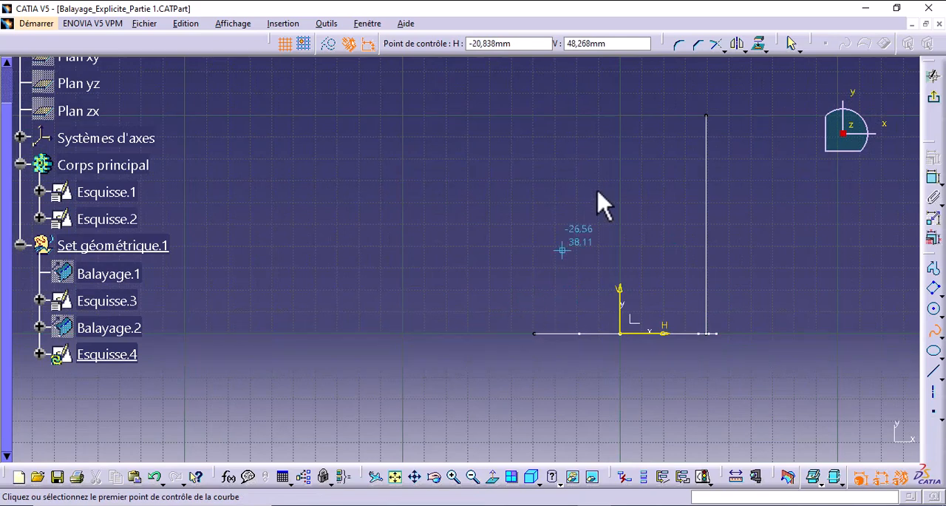
left_click(935, 331)
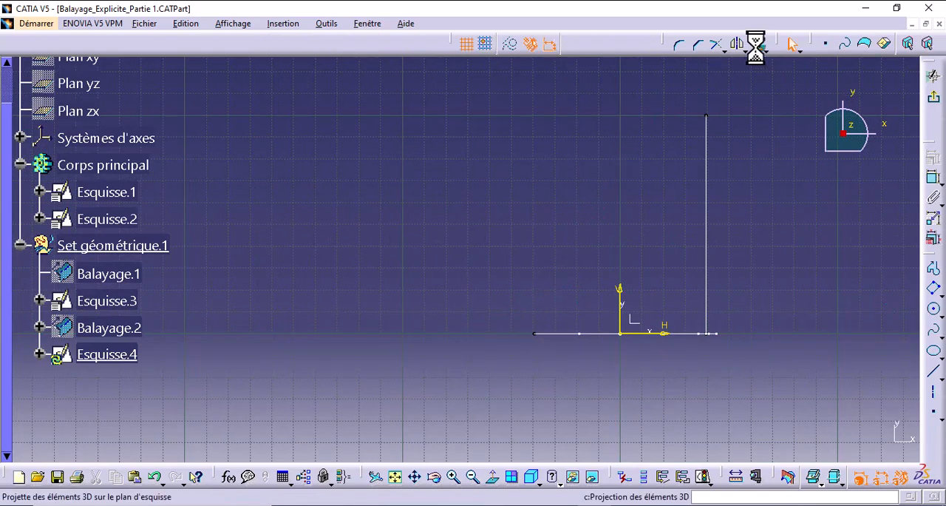
- Project the curved profile's free endpoint into the sketch and draw a spline from it through about (-50, 33), (-35, 98) and (-38, 113) mm
left_click(756, 46)
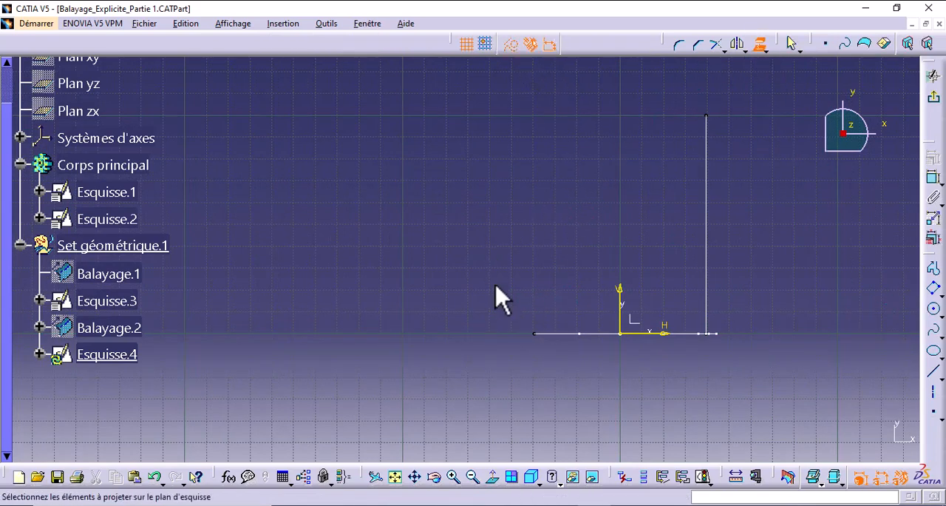
left_click(536, 336)
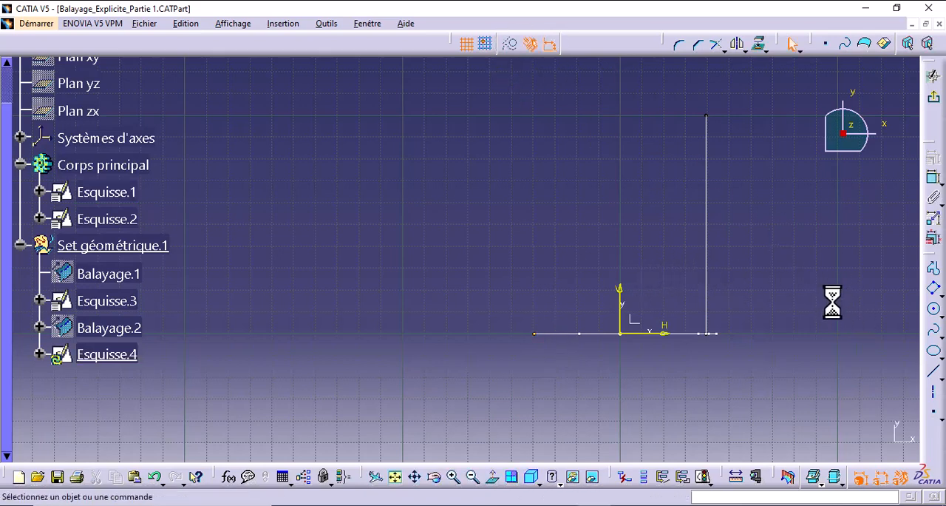
left_click(933, 331)
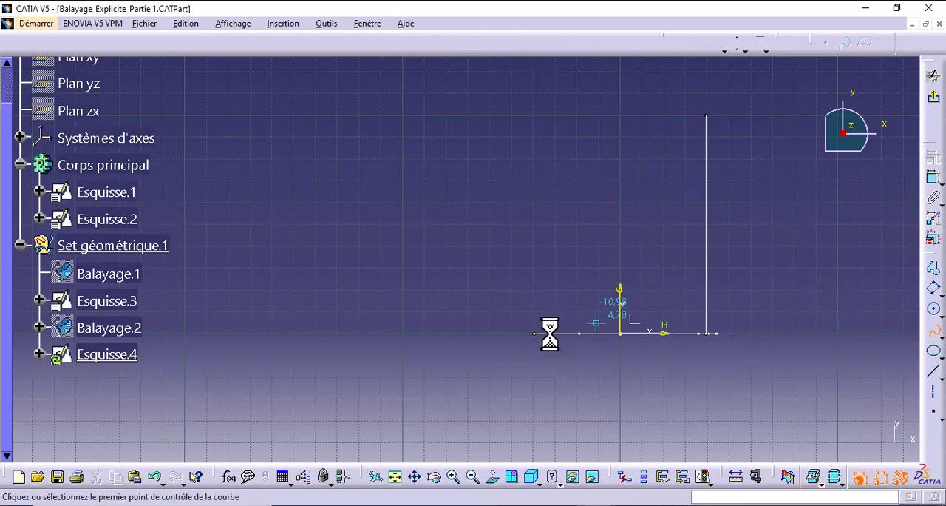
left_click(535, 334)
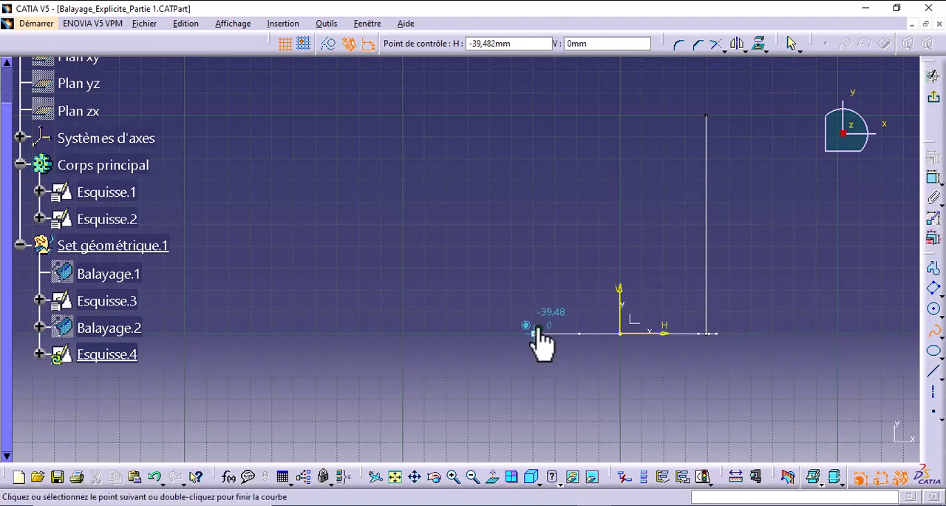
left_click(512, 261)
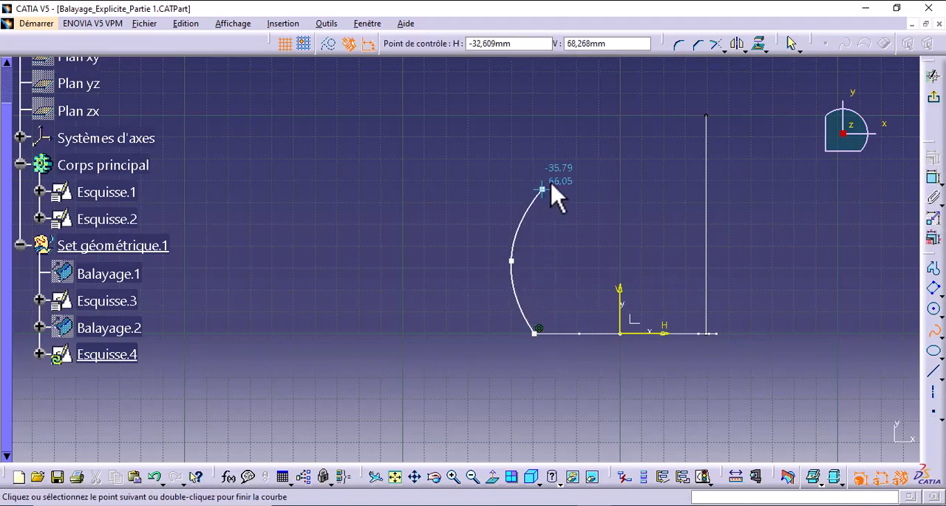
left_click(543, 120)
middle_click_drag(544, 120, 552, 191)
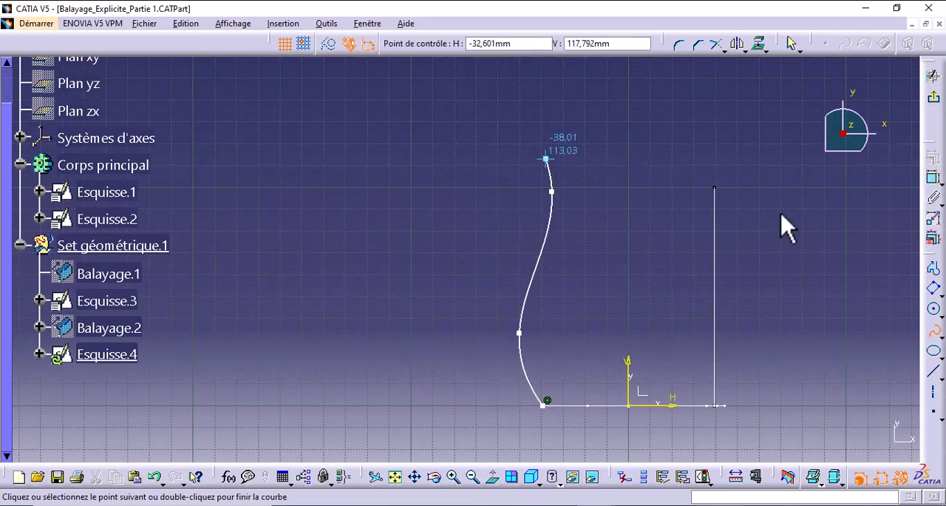
left_click(546, 158)
left_click(933, 334)
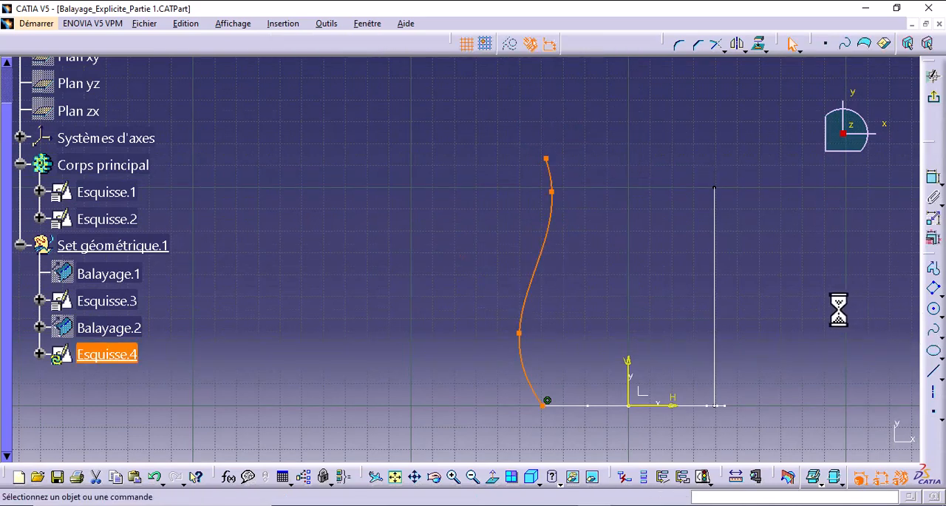
- Dimension the heights of the spline's three upper control points from the sketch's horizontal axis
middle_click_drag(690, 211, 723, 132)
middle_click_drag(810, 248, 740, 311)
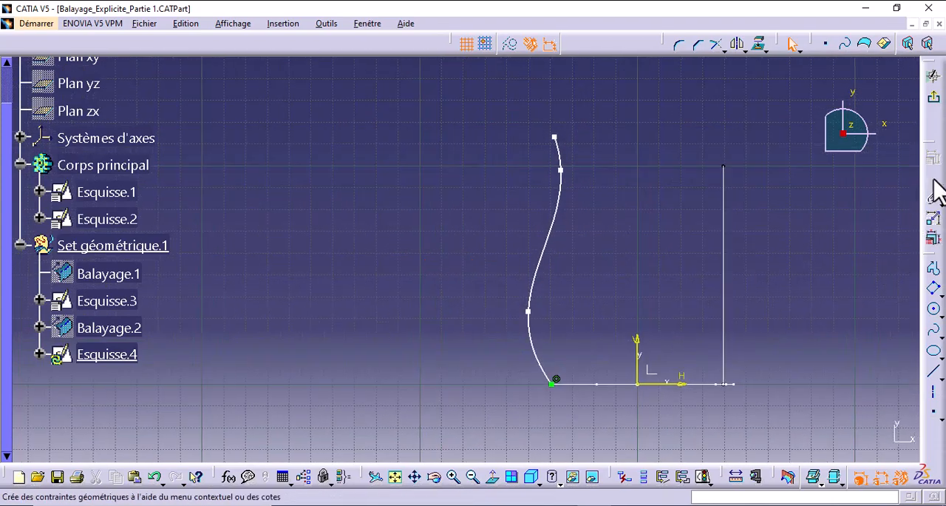
left_click(933, 177)
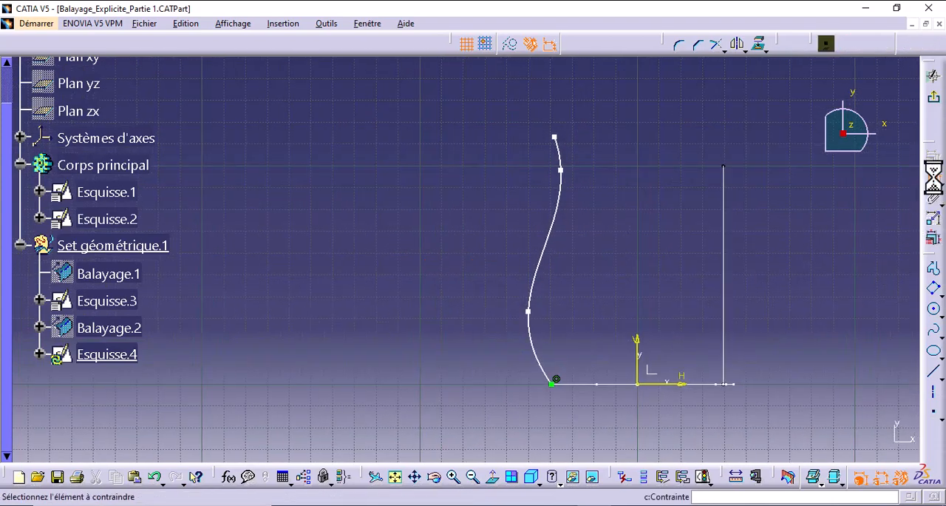
left_click(528, 310)
left_click(677, 384)
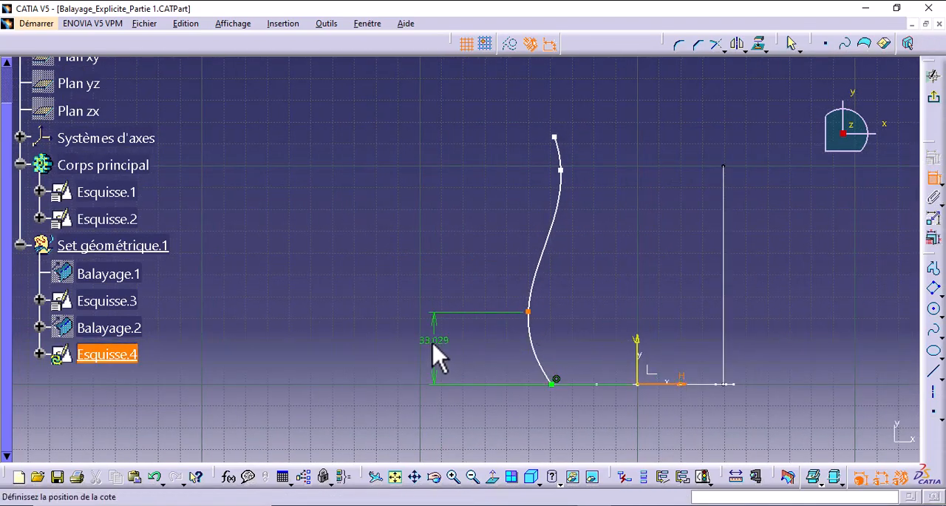
left_click(433, 347)
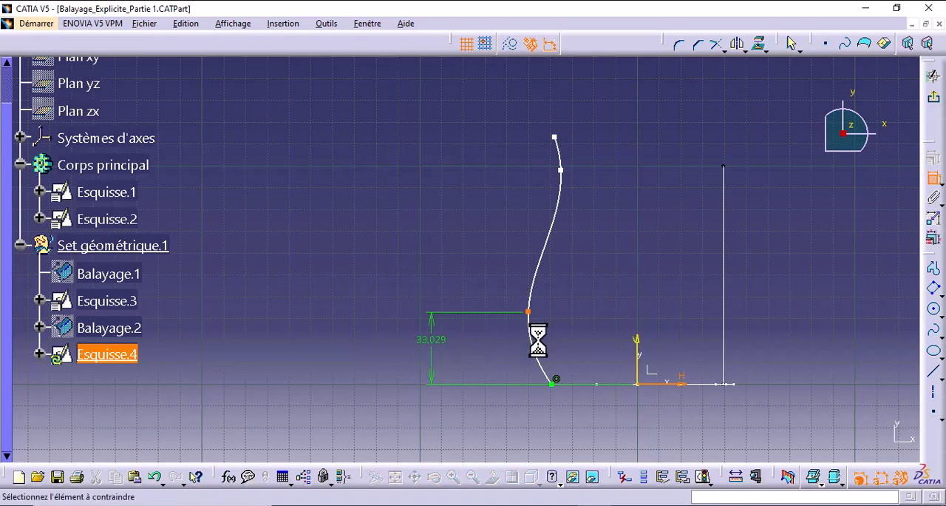
left_click(682, 384)
left_click(560, 171)
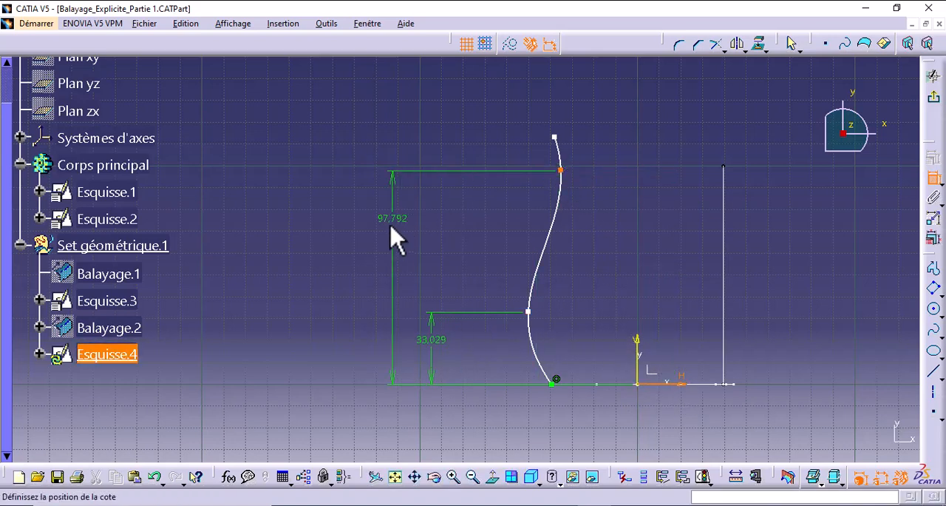
left_click(388, 230)
left_click(670, 385)
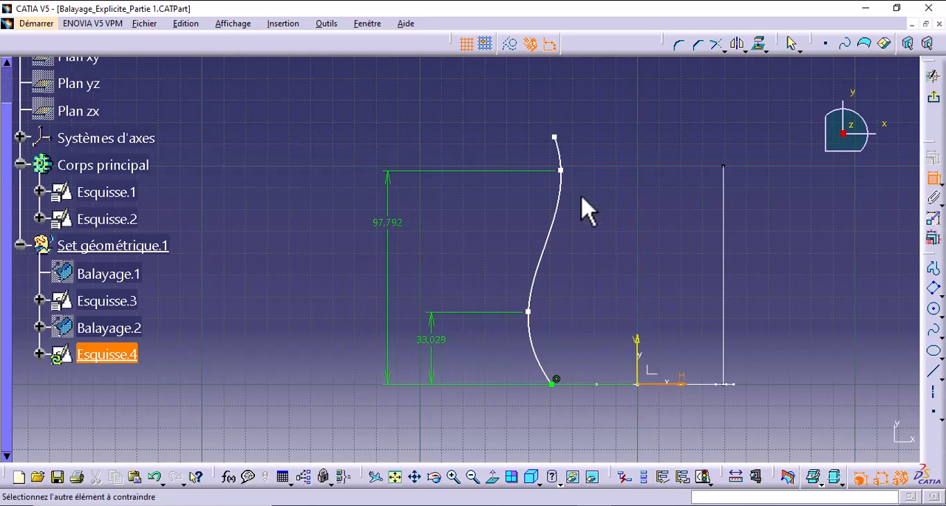
left_click(555, 138)
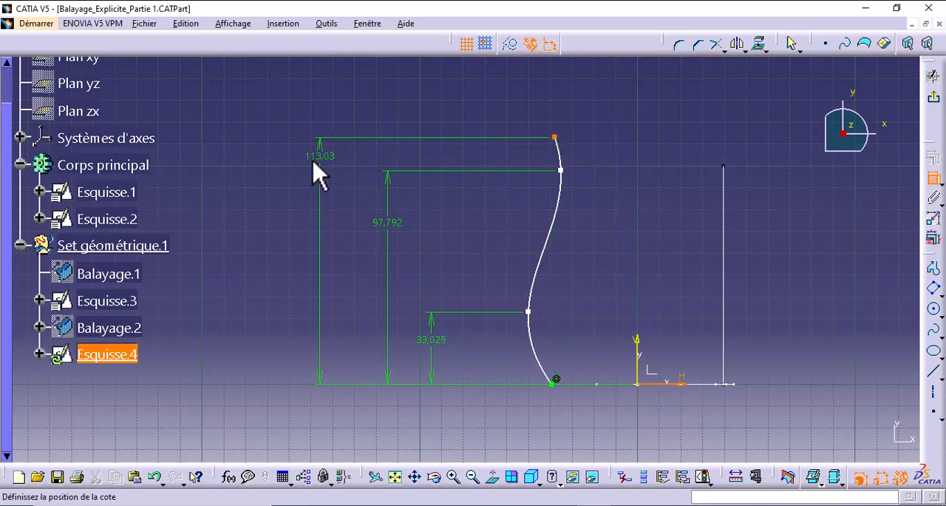
left_click(319, 167)
- Dimension the horizontal distances of the spline's three upper control points from the sketch's vertical axis
left_click(637, 359)
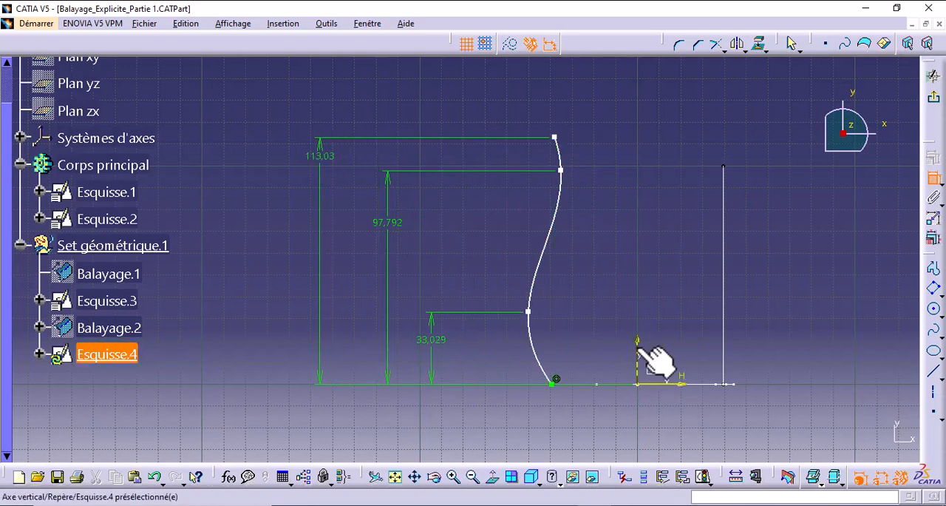
left_click(528, 312)
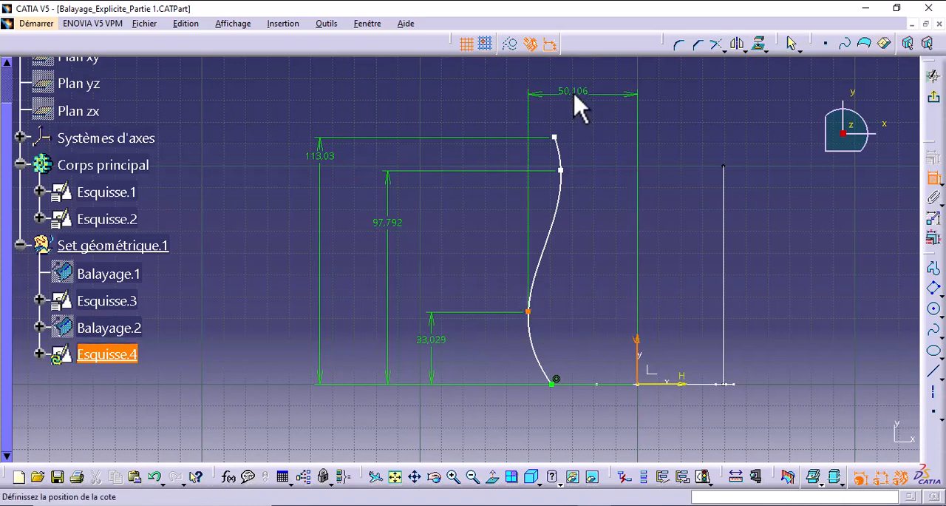
left_click(574, 92)
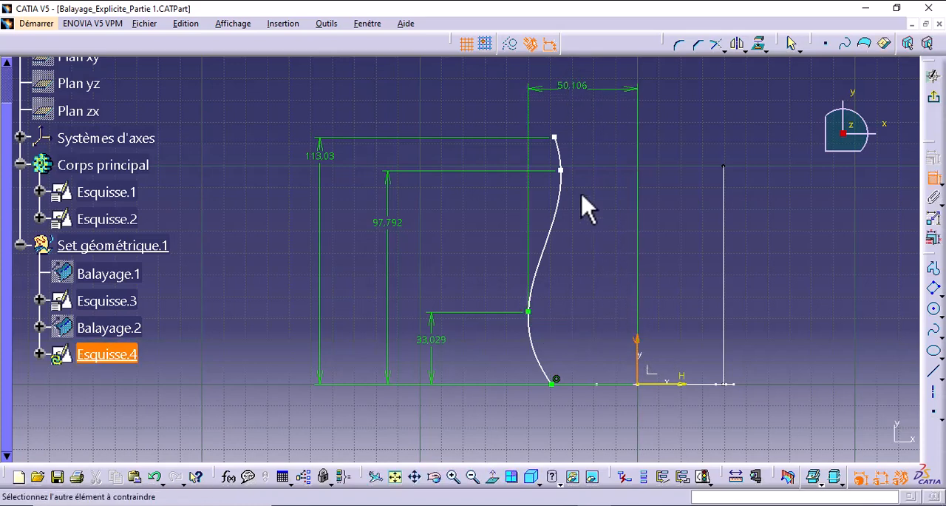
left_click(562, 170)
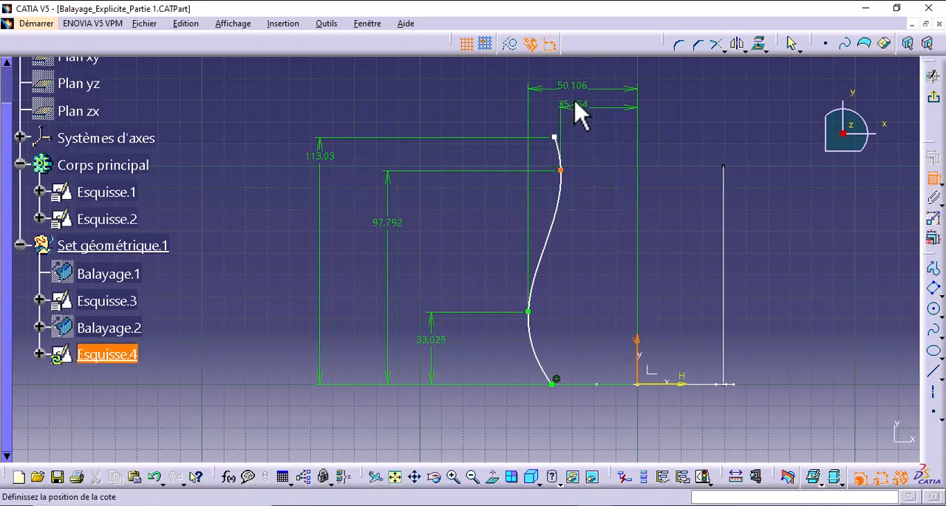
left_click(583, 260)
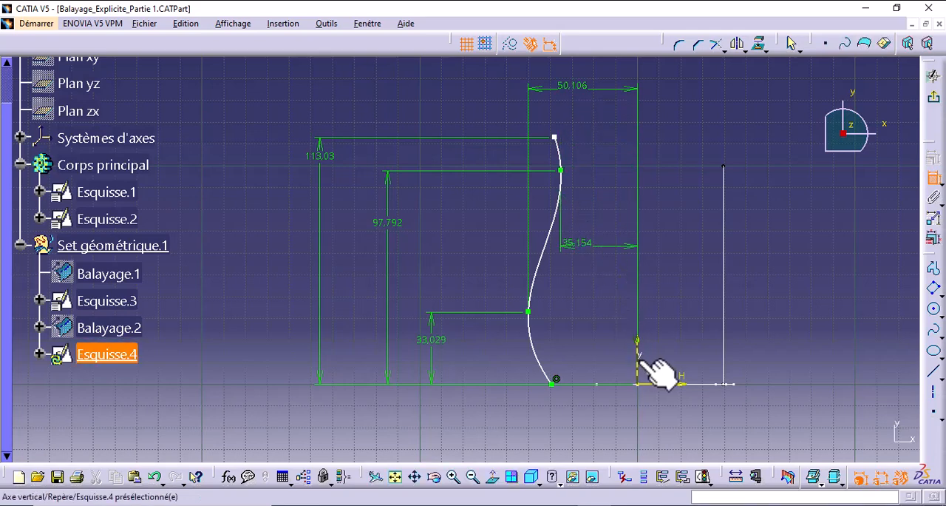
left_click(555, 138)
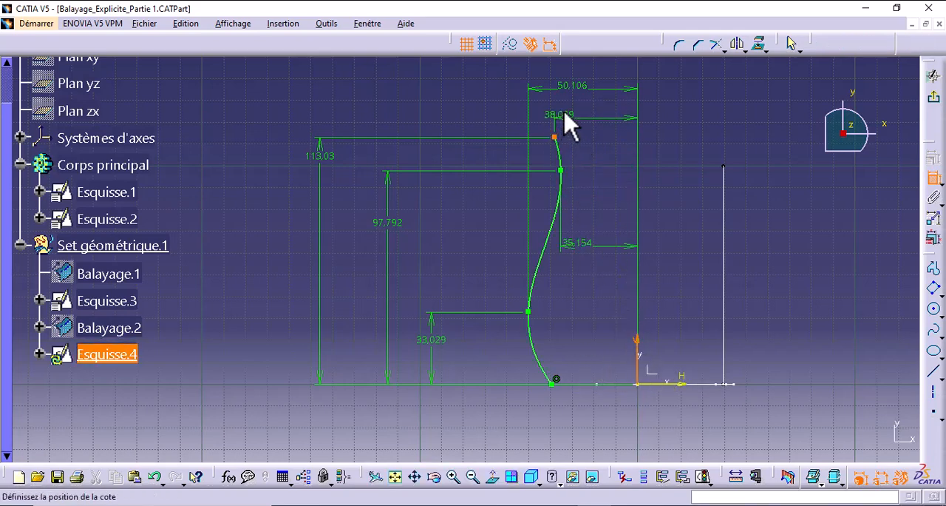
left_click(573, 118)
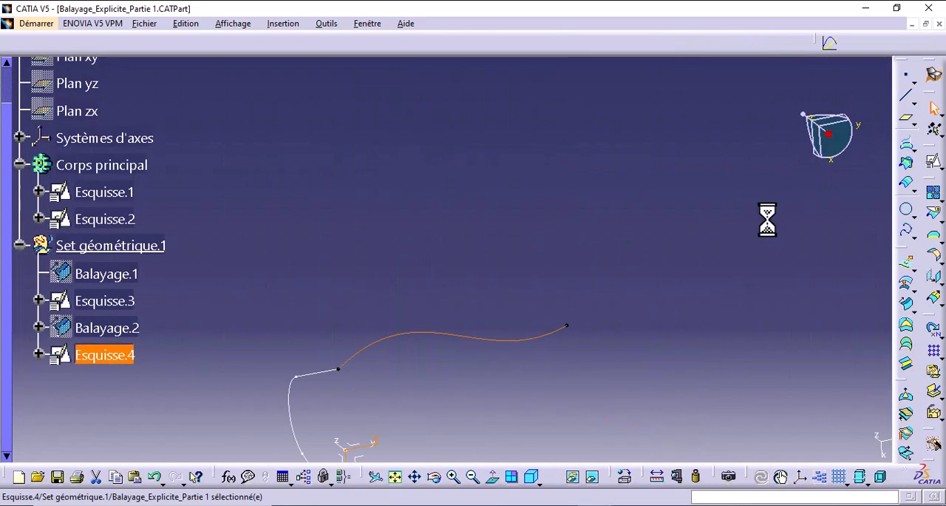
- Hide the origin, horizontal axis and vertical axis of Esquisse.4 and collapse its branch in the specification tree
mouse_move(525, 205)
middle_mouse_down()
mouse_move(510, 289)
mouse_move(528, 224)
middle_mouse_up()
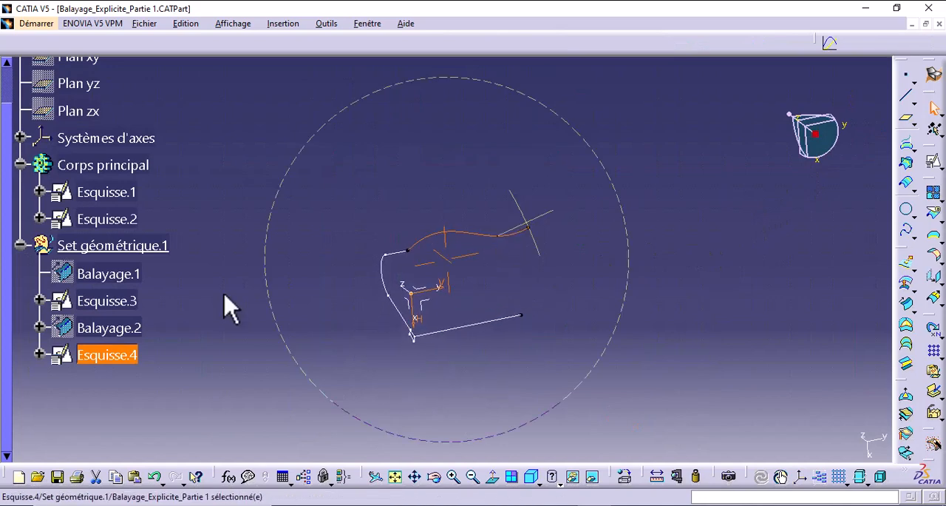
left_click(39, 354)
left_click(58, 372)
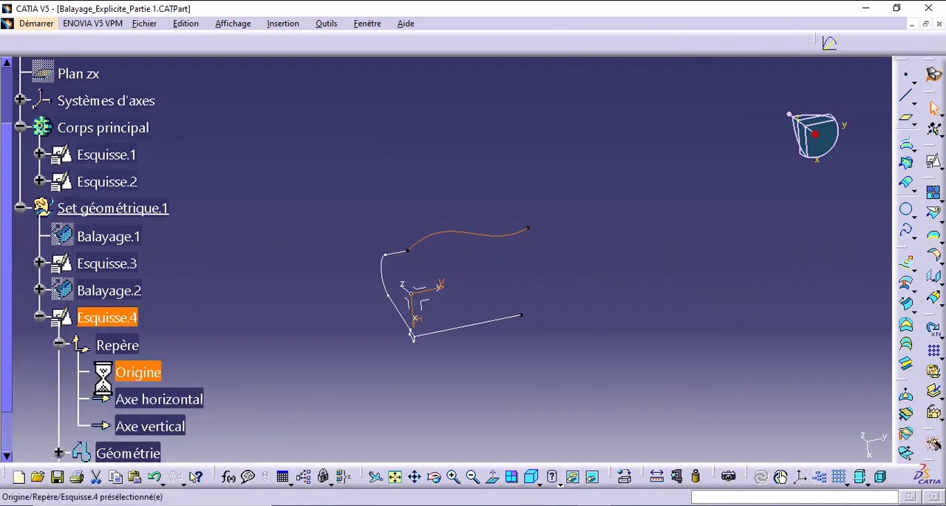
left_click(130, 372)
left_click(148, 427, "shift")
right_click(148, 427)
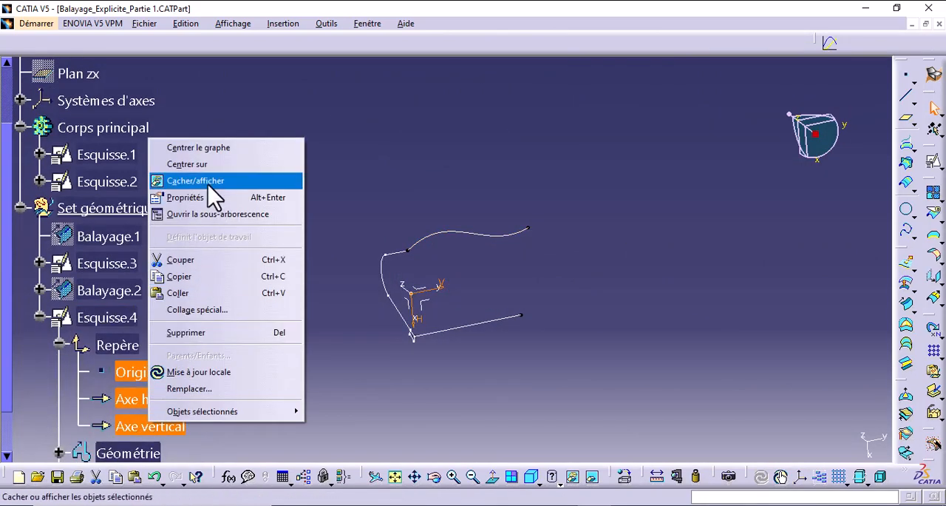
left_click(208, 184)
left_click(39, 318)
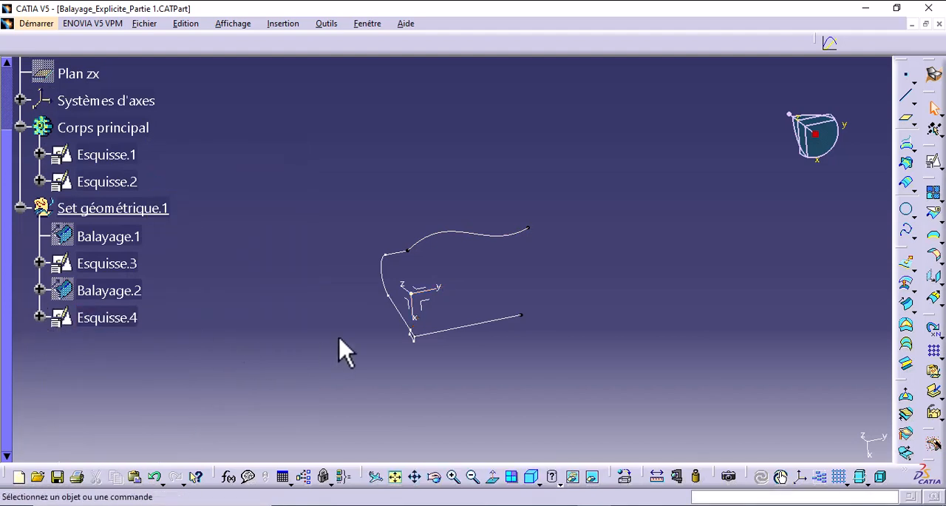
- Define an explicit sweep with two guide curves, using Esquisse.1 as profile, Esquisse.2 as guide curve 1 and Esquisse.4 as guide curve 2
middle_click_drag(342, 345, 511, 346)
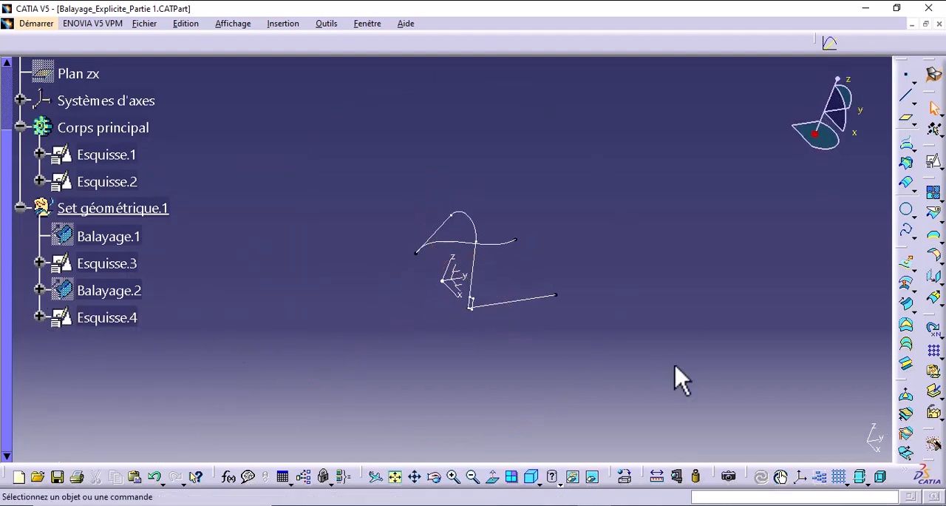
left_click(905, 304)
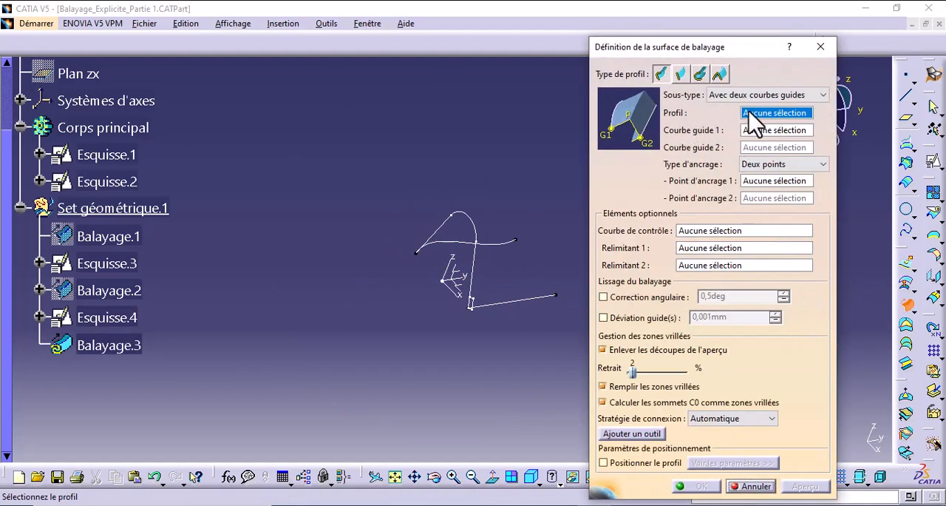
middle_click_drag(545, 210, 556, 240)
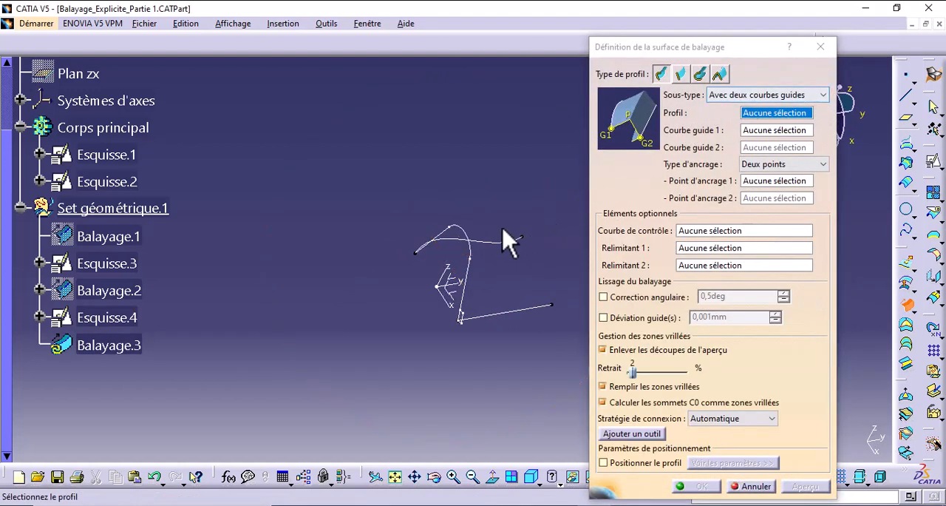
left_click(479, 243)
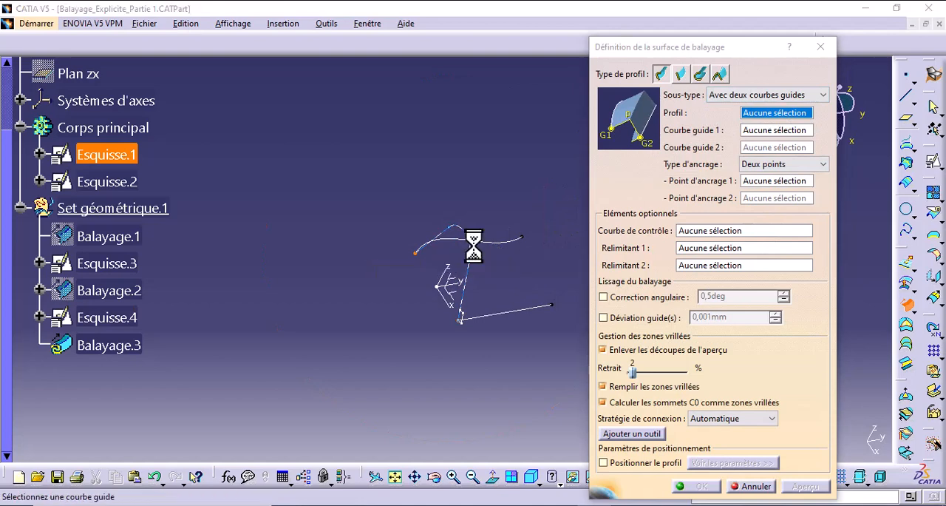
left_click(531, 309)
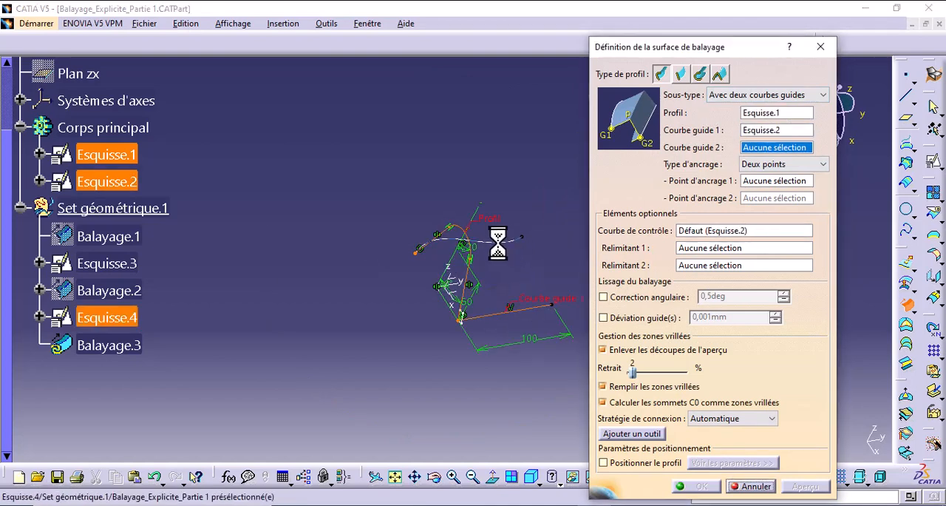
left_click(514, 242)
middle_click_drag(522, 270, 474, 227)
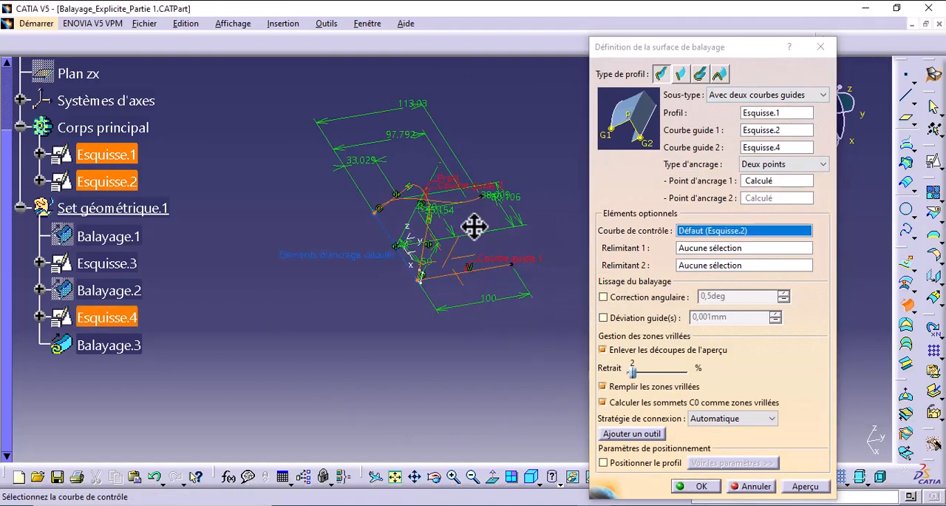
- Preview the two-guide sweep, dismiss the warning, inspect the surface and create it
left_click(804, 485)
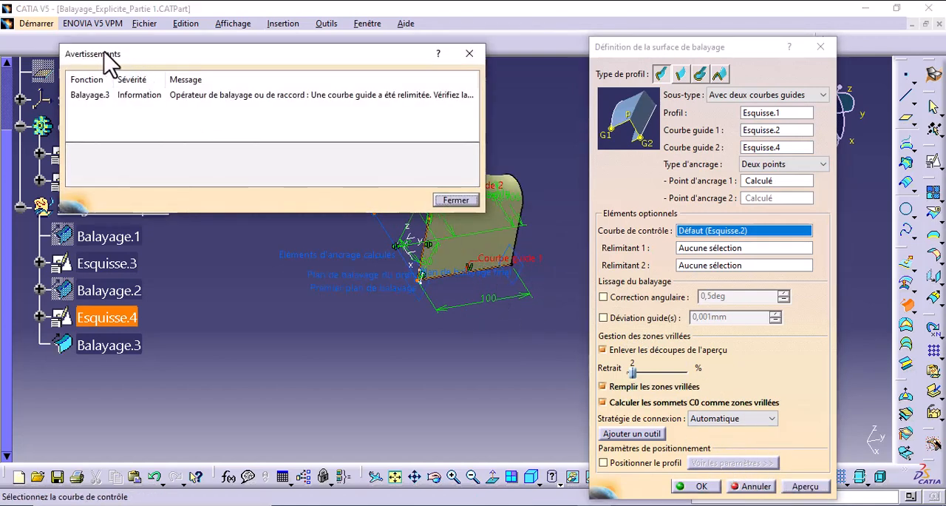
left_click(456, 200)
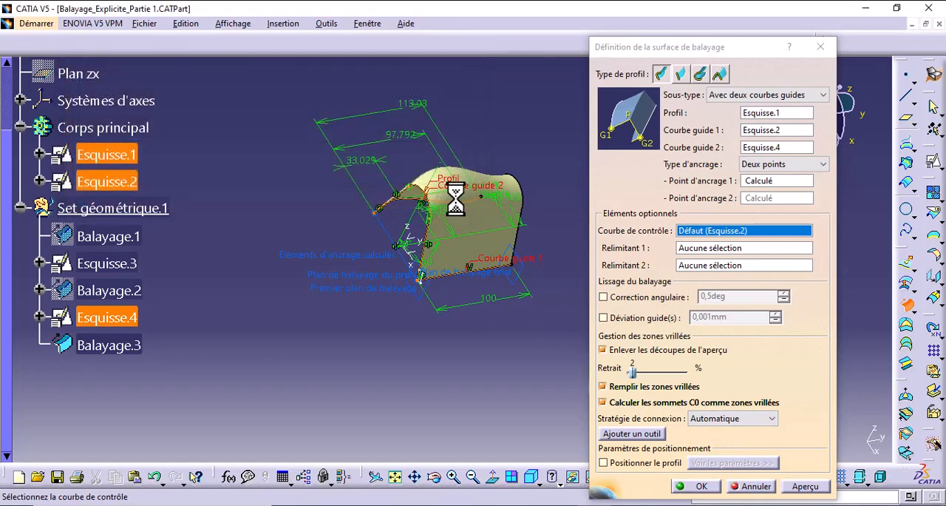
middle_click_drag(456, 299, 391, 266)
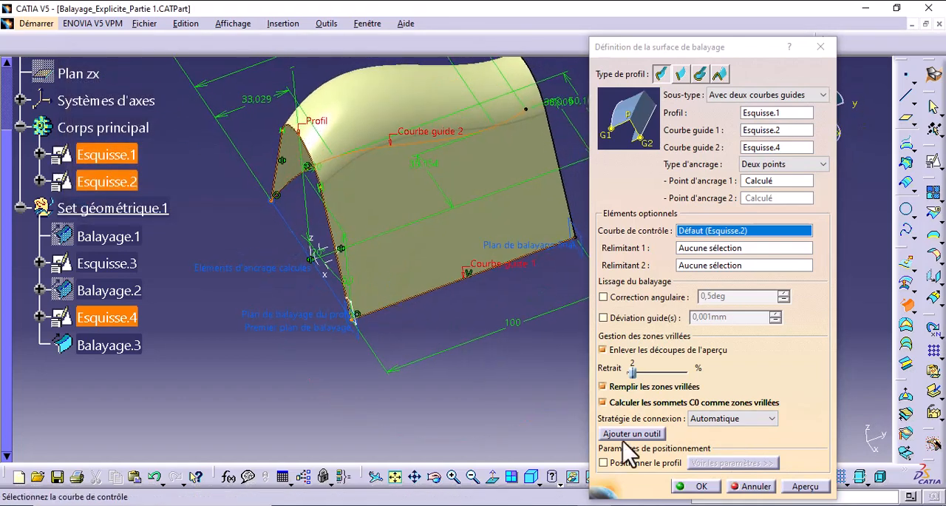
left_click(805, 485)
middle_click_drag(481, 370, 495, 354)
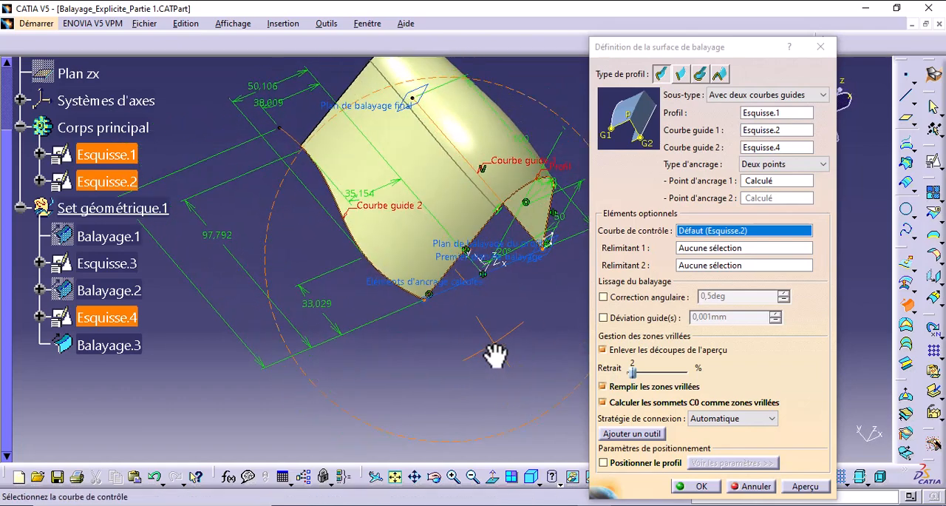
left_click(695, 488)
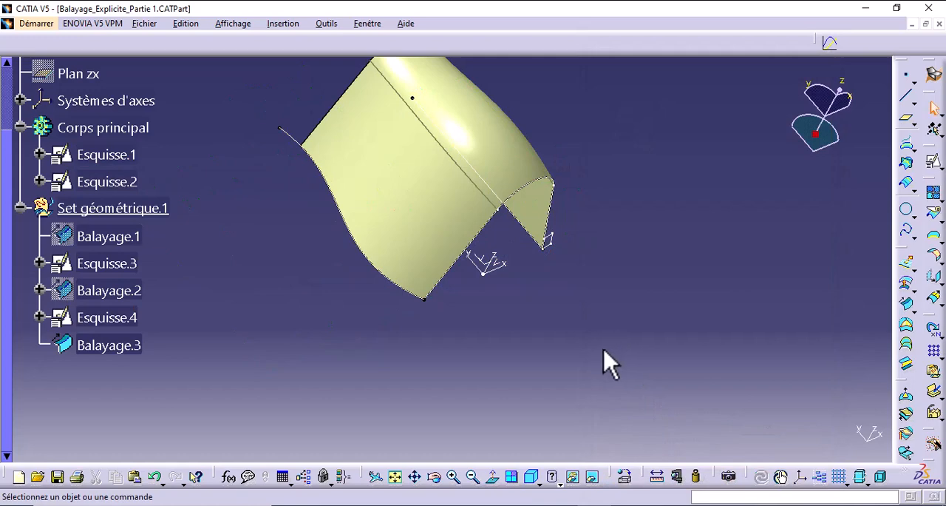
middle_click_drag(605, 362, 488, 414)
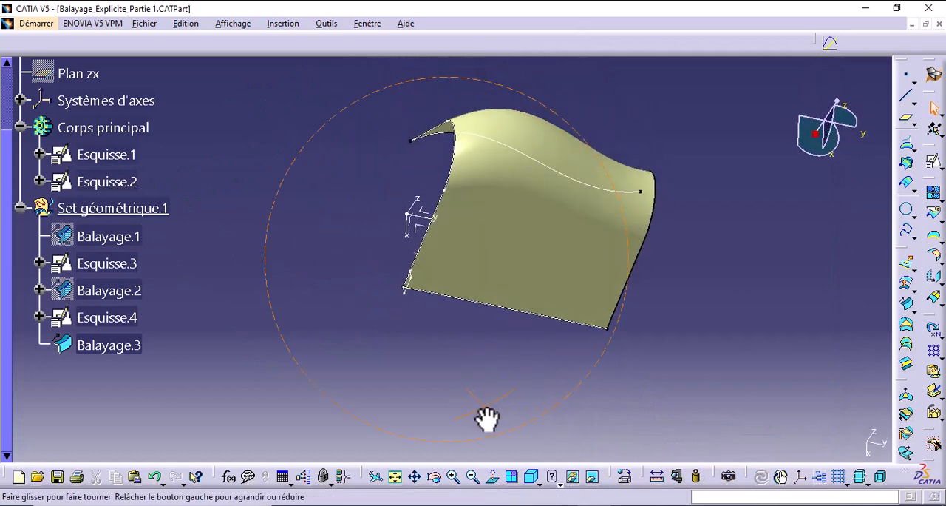
- Edit Balayage.3 to use Axe Y as its control curve, preview the result and validate the change
double_click(134, 346)
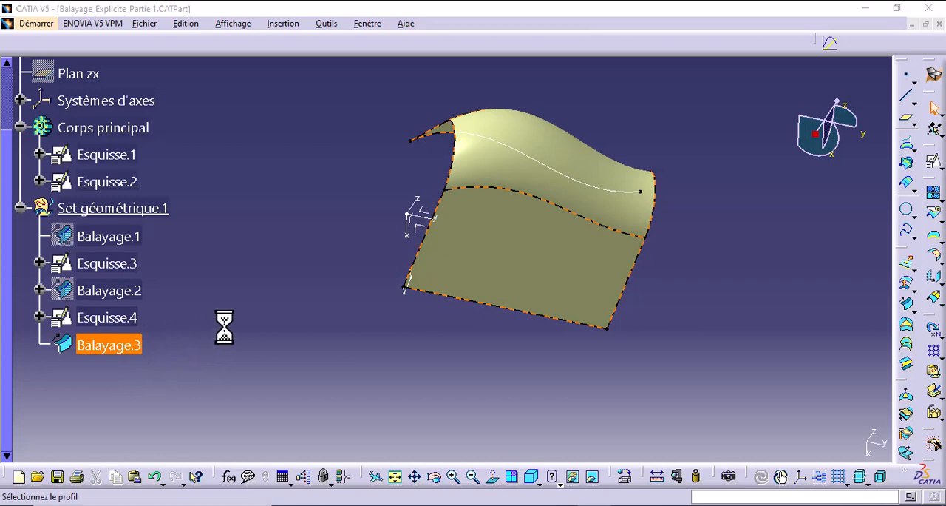
middle_click_drag(382, 281, 462, 328)
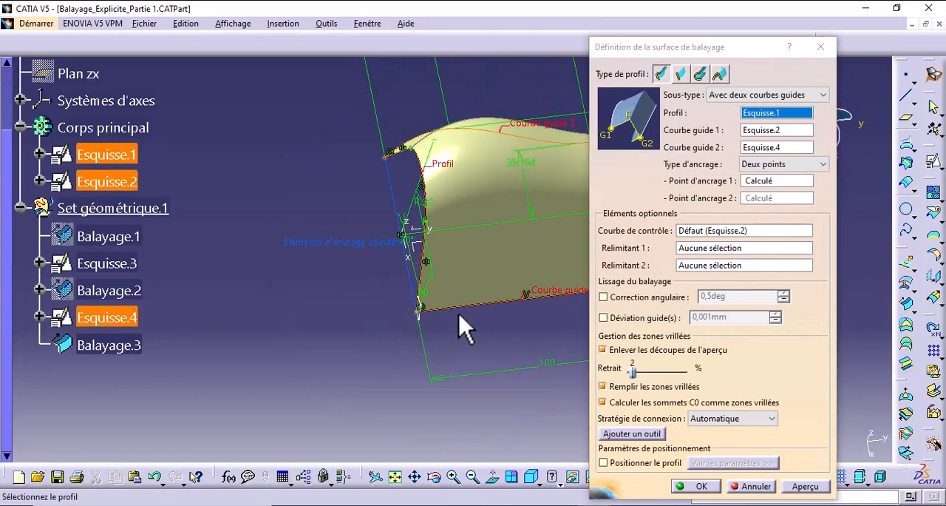
left_click(681, 230)
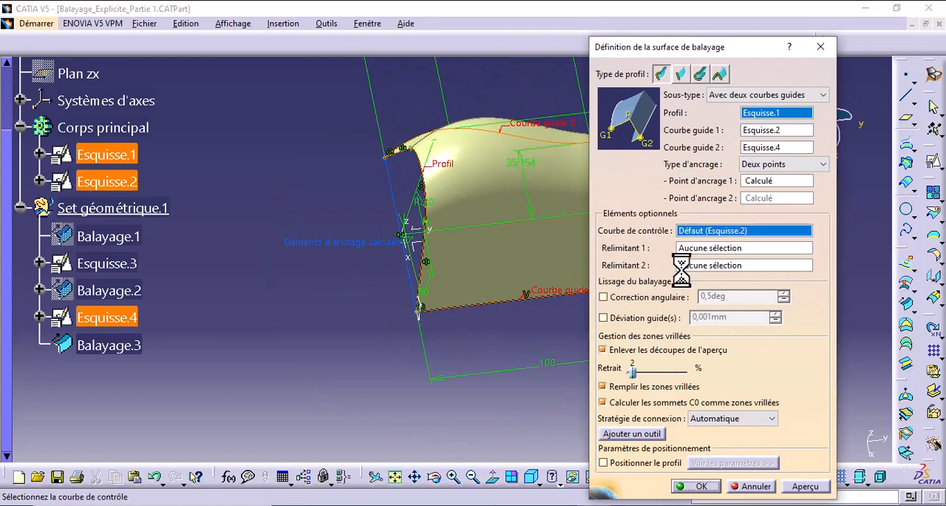
right_click(694, 230)
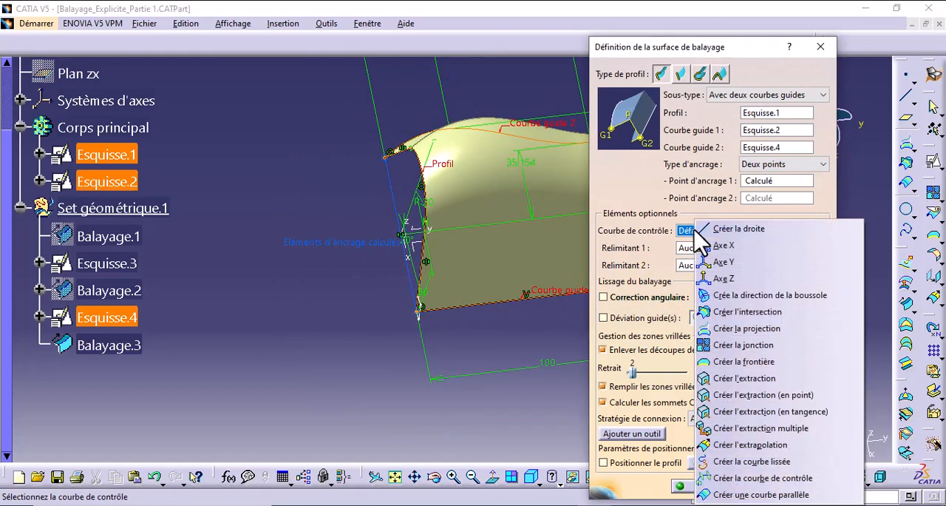
left_click(352, 274)
middle_click_drag(351, 269, 431, 270)
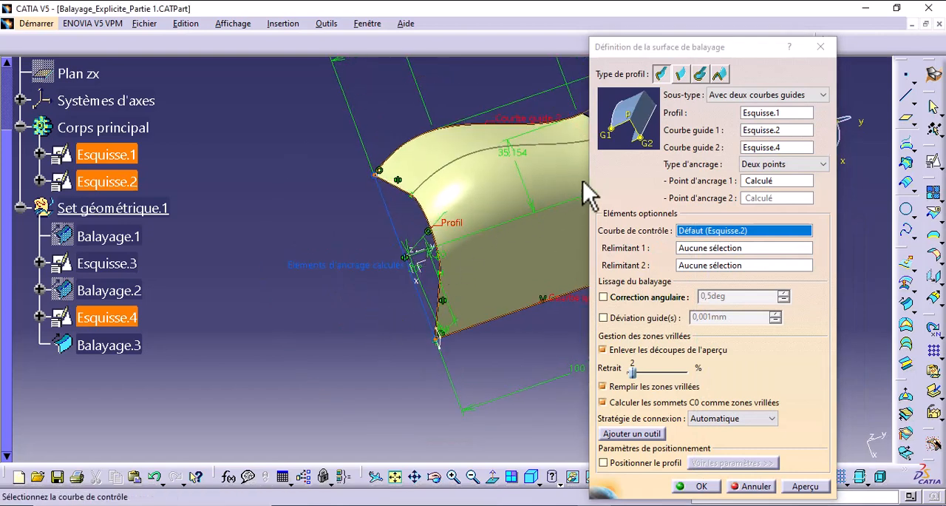
right_click(733, 229)
left_click(740, 245)
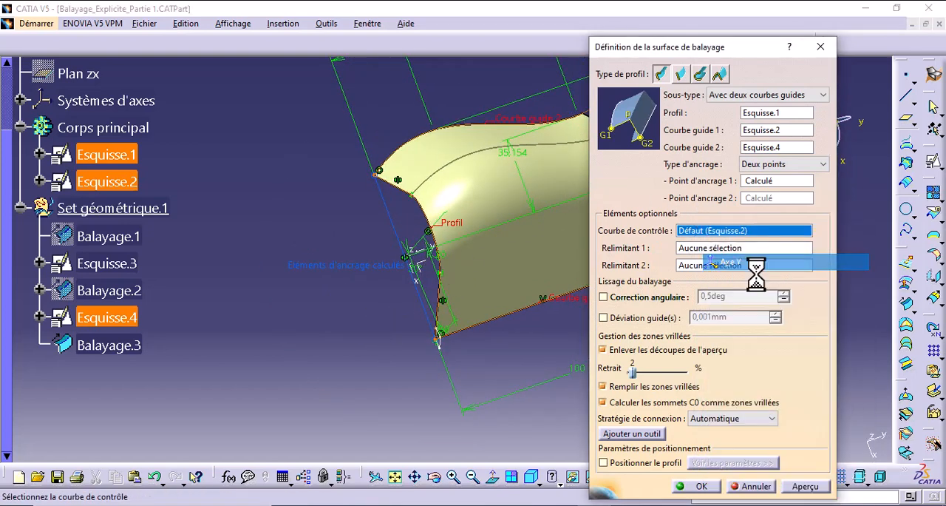
left_click(806, 489)
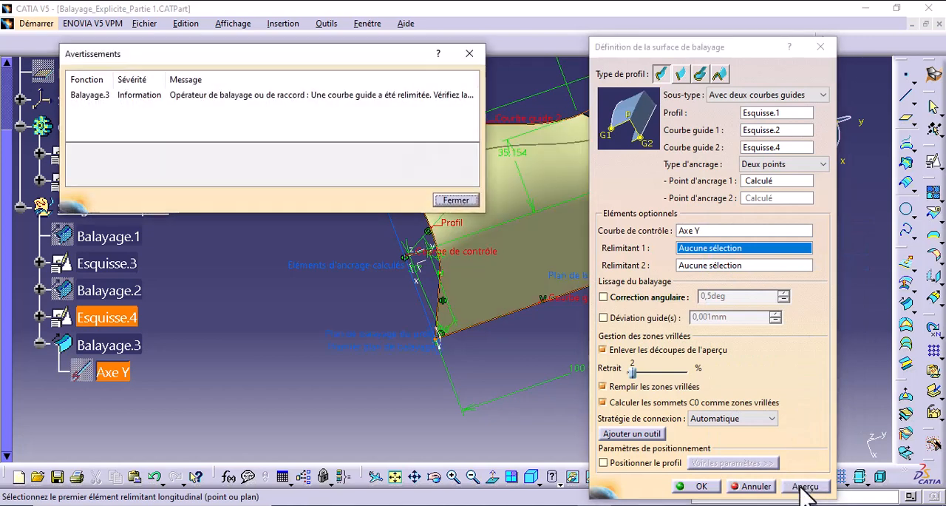
left_click(456, 200)
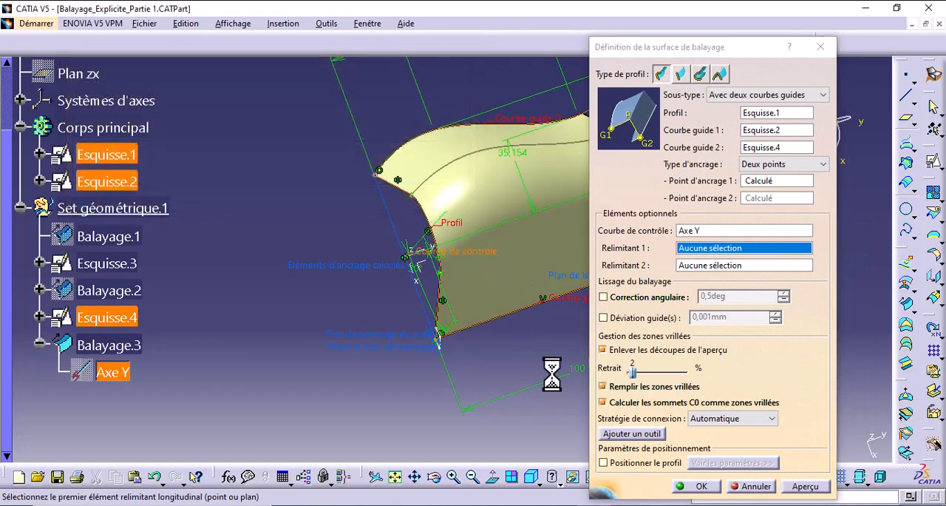
left_click(695, 487)
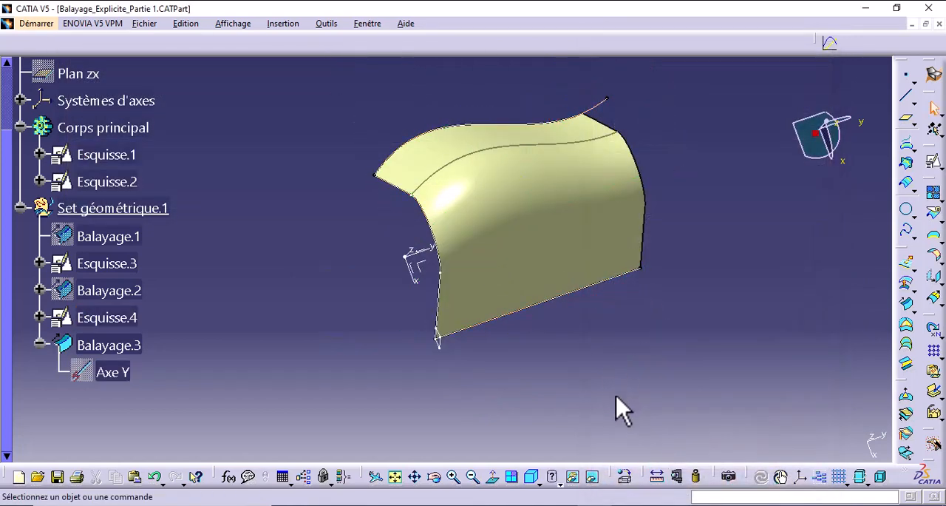
- Hide Balayage.3 and begin an explicit sweep with the Avec direction d'extraction subtype, using Esquisse.1 as profile and Esquisse.2 as guide curve
middle_click_drag(524, 355, 388, 318)
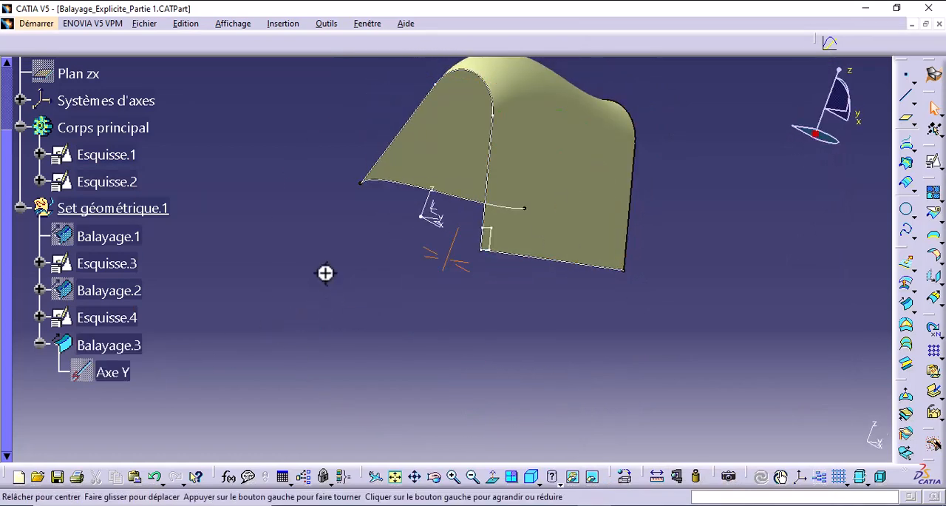
middle_click_drag(326, 271, 405, 409)
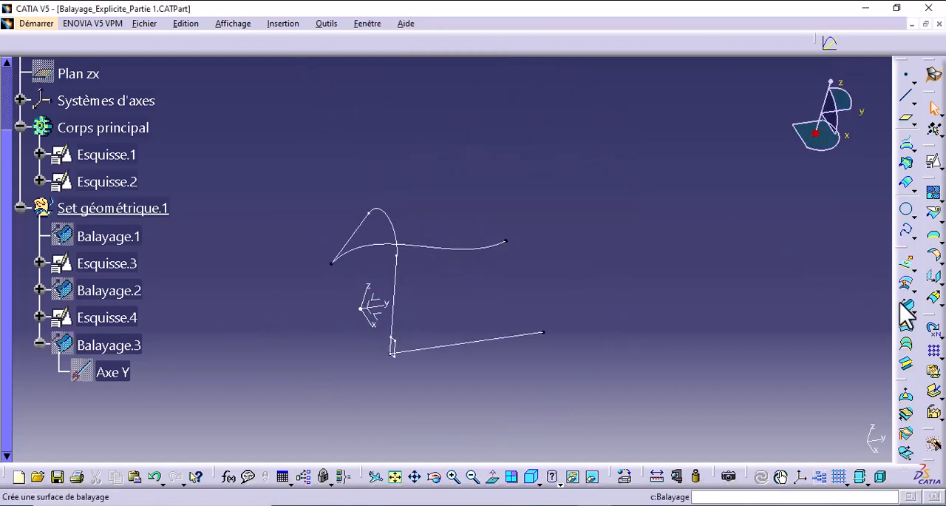
left_click(903, 303)
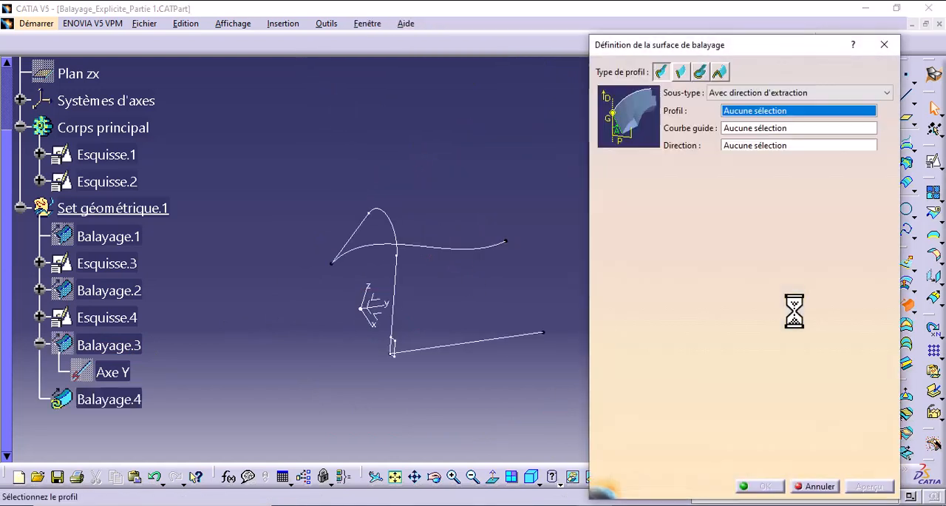
left_click(750, 93)
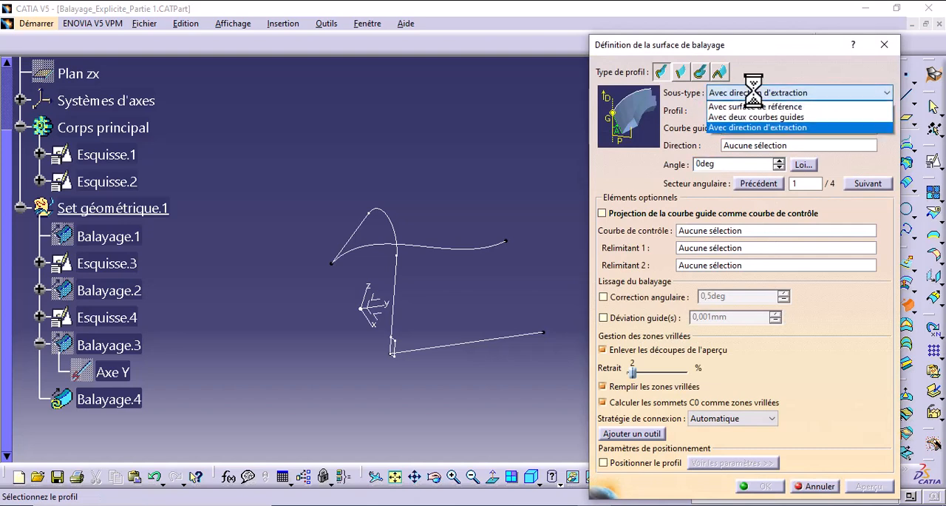
left_click(772, 128)
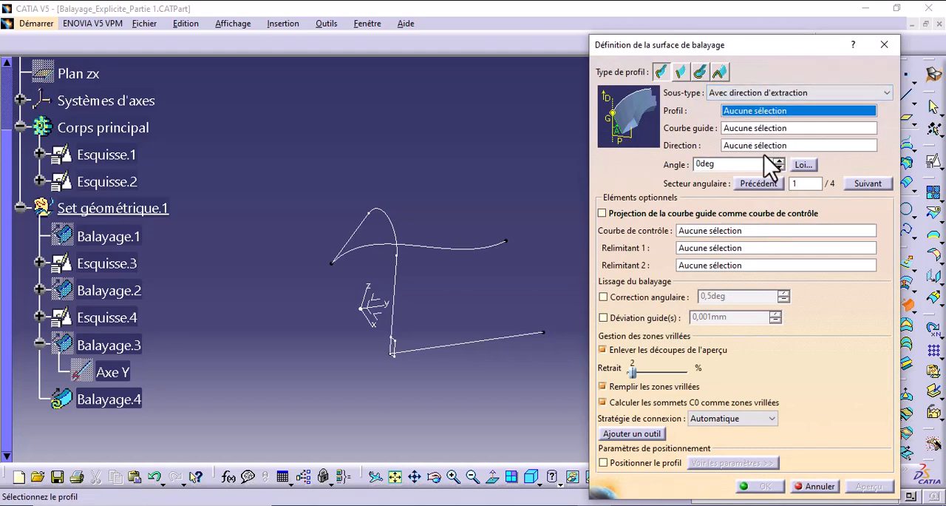
left_click(399, 290)
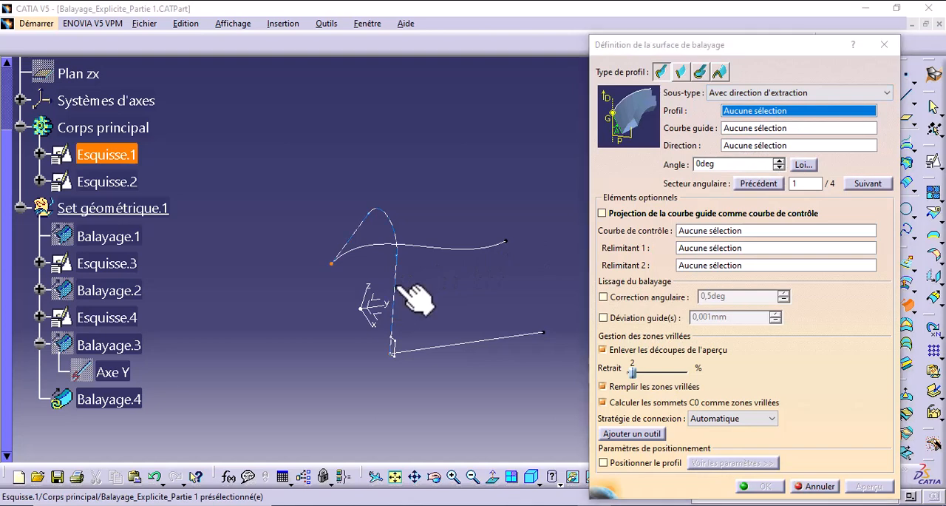
left_click(480, 346)
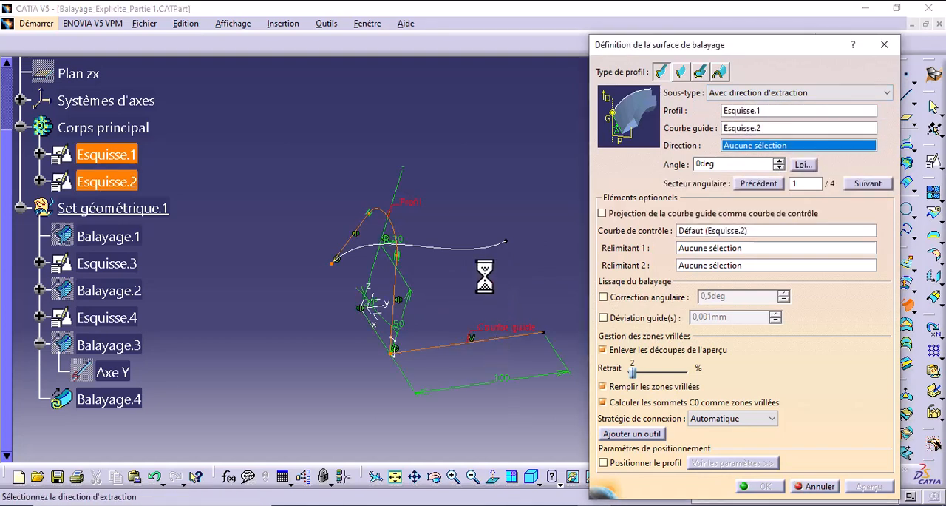
- Set the sweep's extraction direction to Composant Z and preview the surface
mouse_move(522, 341)
middle_mouse_down()
mouse_move(517, 270)
mouse_move(513, 284)
mouse_move(469, 290)
mouse_move(341, 303)
mouse_move(329, 292)
mouse_move(352, 266)
mouse_move(370, 295)
middle_mouse_up()
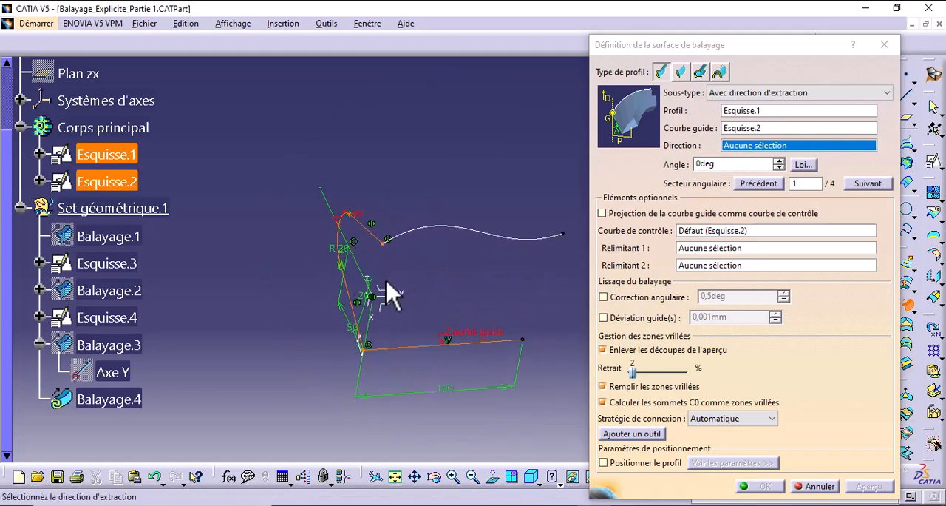
right_click(740, 145)
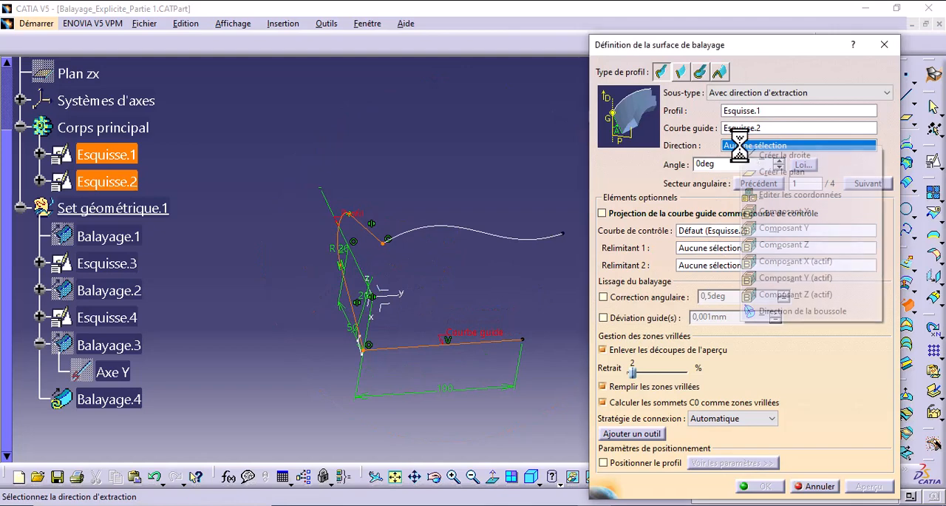
left_click(811, 247)
left_click(868, 486)
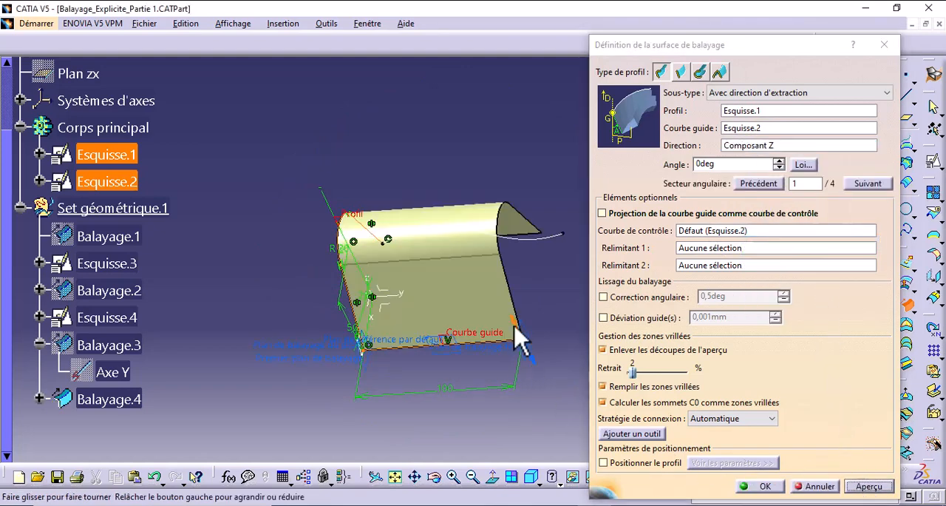
middle_click_drag(577, 391, 460, 238)
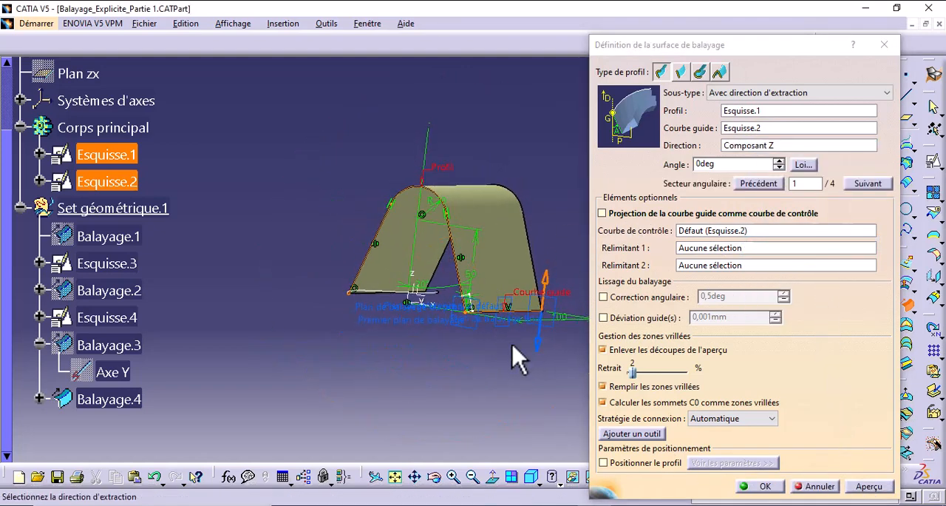
- Try the sweep's angular sector 3, then flip back to sector 1 and refresh the preview
left_click(870, 486)
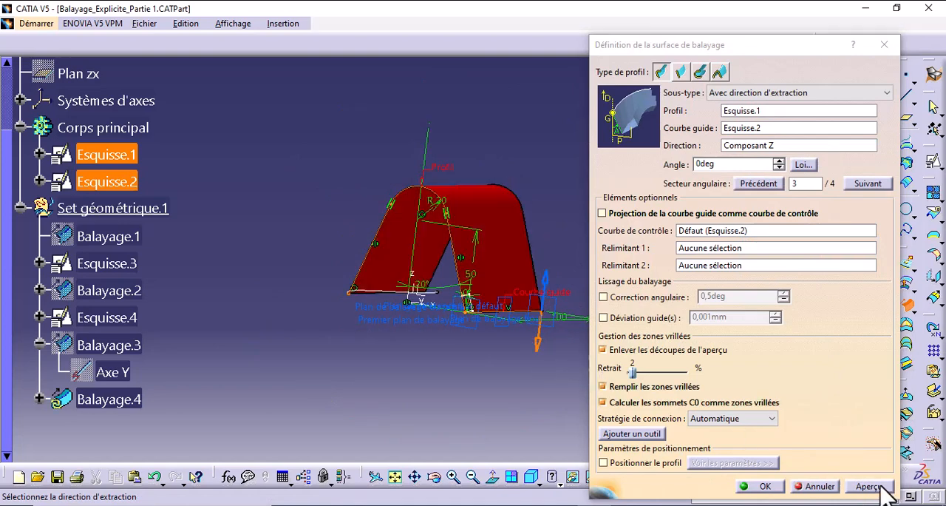
left_click(548, 282)
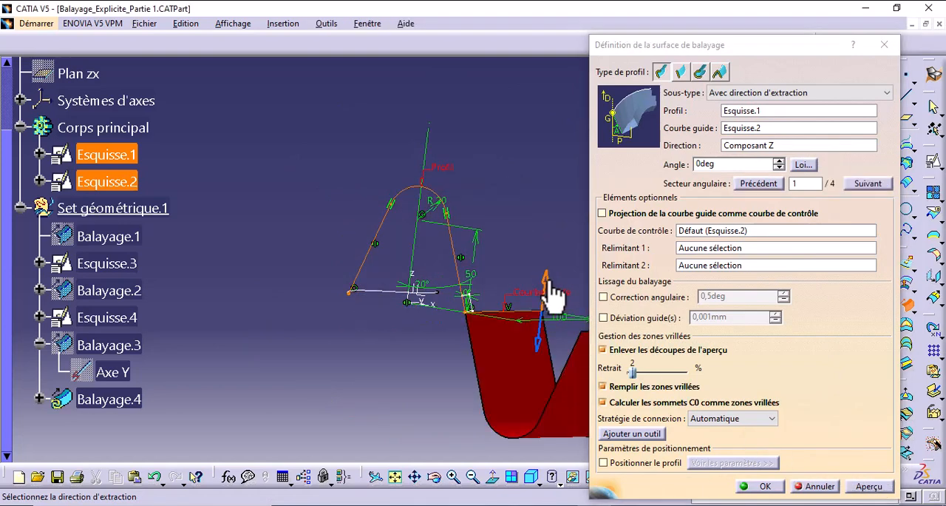
left_click(858, 482)
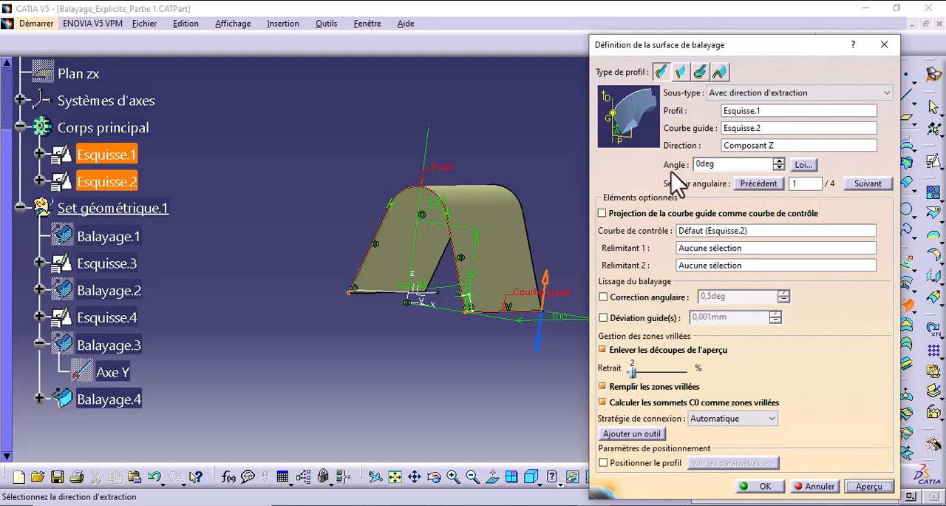
- Set the sweep angle to 45deg relative to the extraction direction and preview the surface
left_click_drag(721, 164, 655, 167)
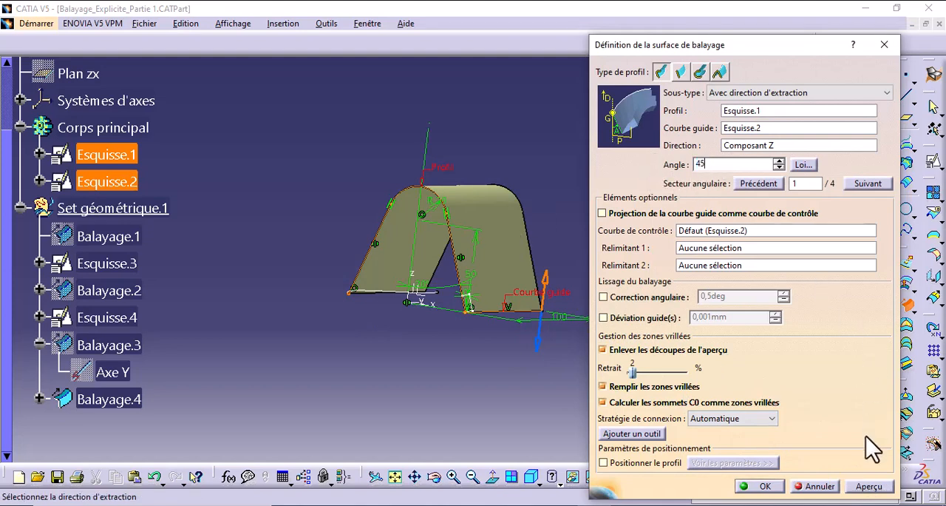
left_click(871, 487)
middle_click_drag(397, 222, 501, 287)
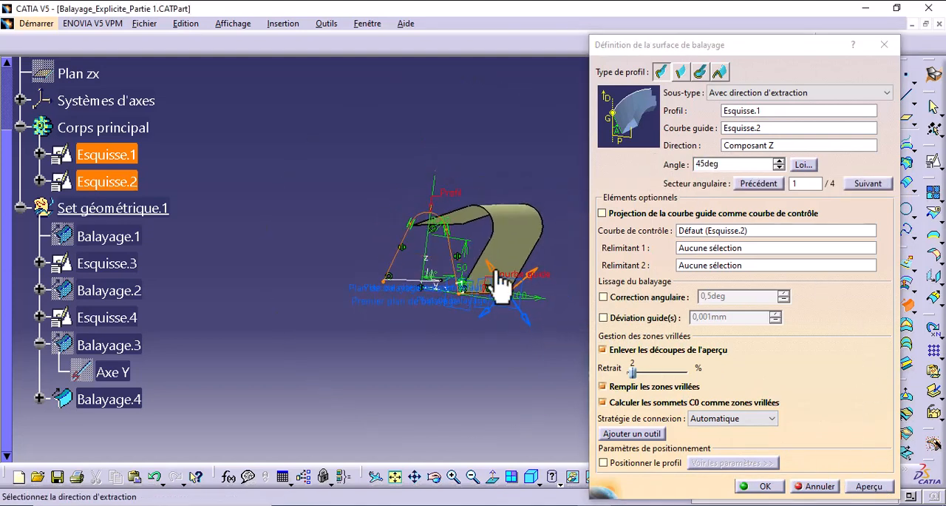
- Try the sweep's angular sectors 2 and 3 at the 45deg angle, previewing each one
left_click(501, 287)
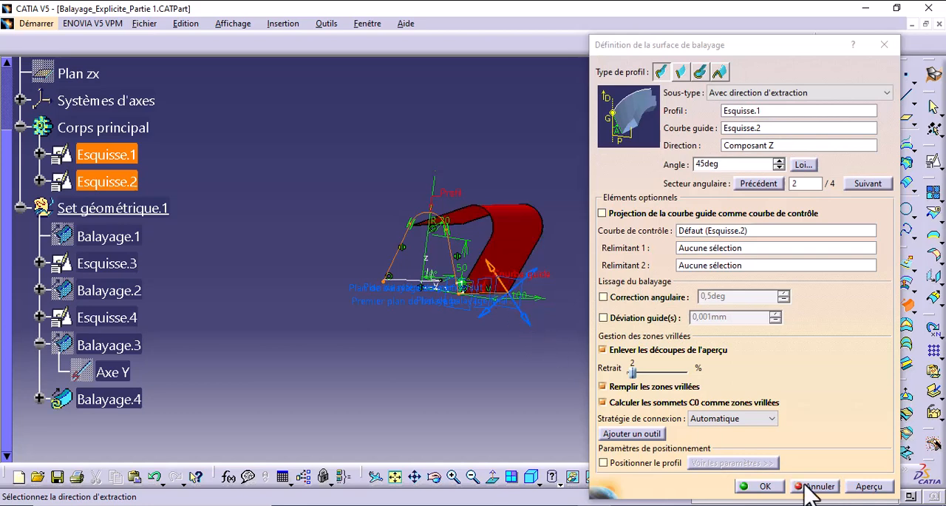
left_click(858, 487)
left_click(521, 325)
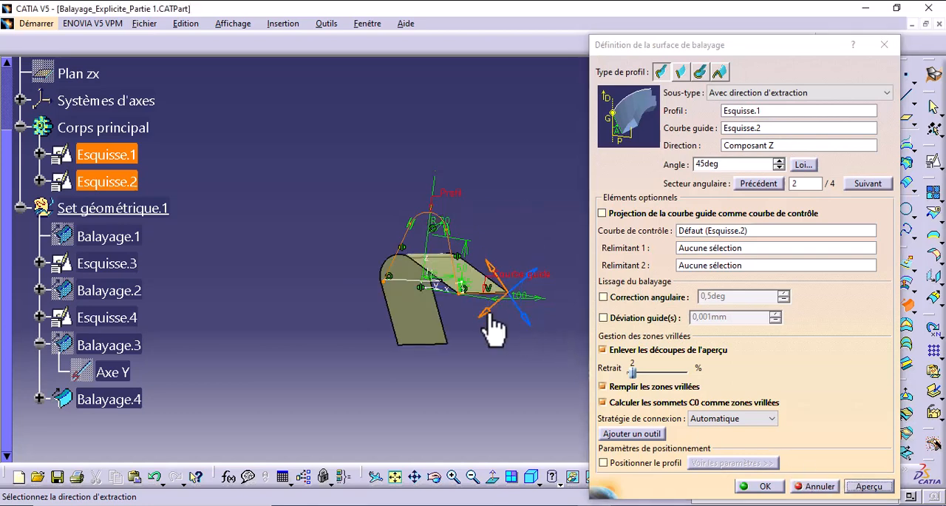
left_click(870, 486)
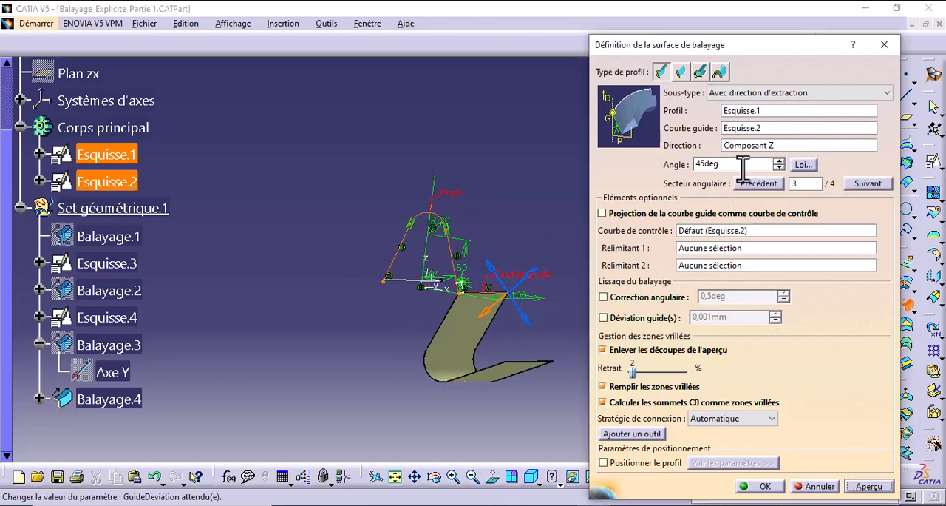
- Return the sweep to a 0deg angle with angular sector 2, refresh the preview and validate the surface
left_click(501, 291)
left_click(858, 486)
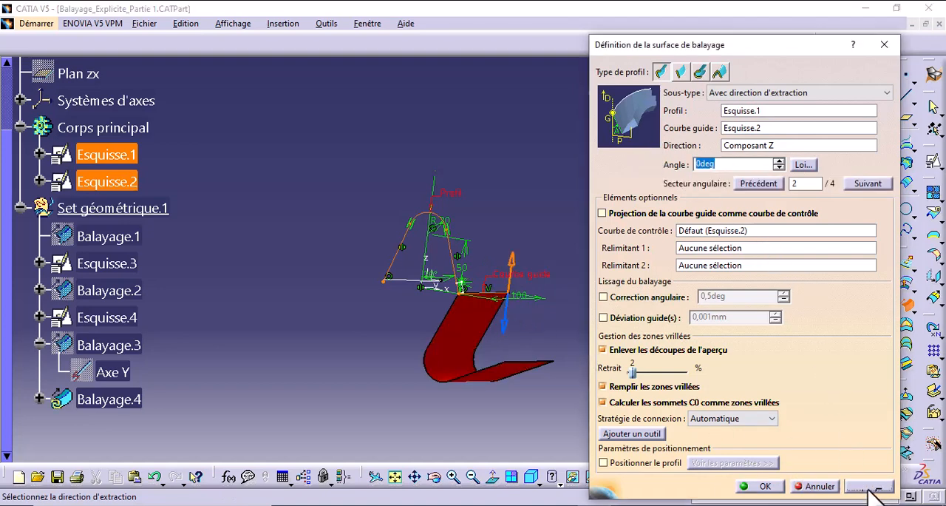
left_click(765, 486)
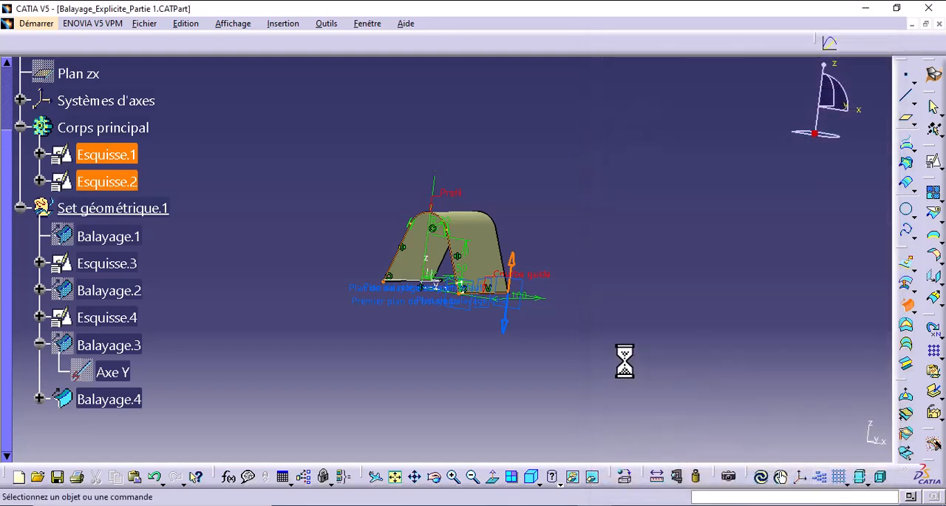
- Edit Balayage.4 to use Esquisse.4 as its guide curve, preview the result and dismiss the update error
middle_click_drag(598, 253, 470, 381)
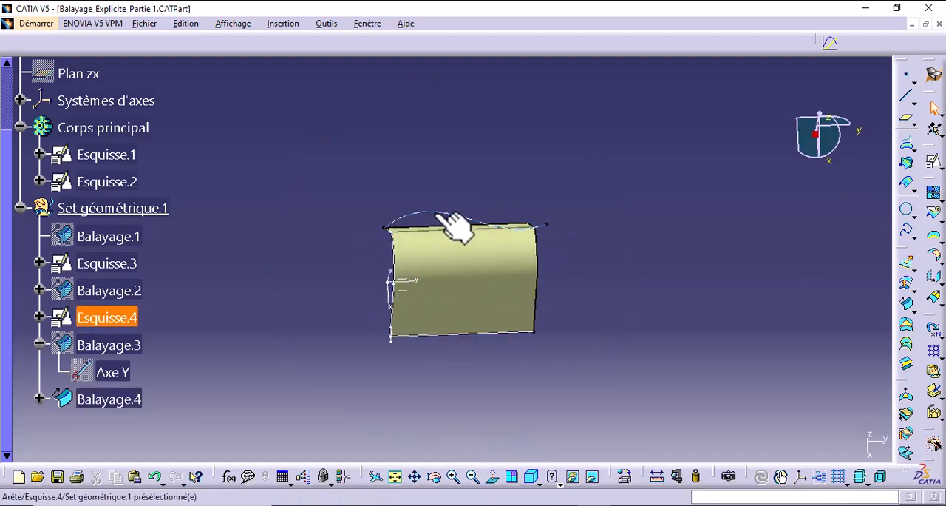
double_click(136, 398)
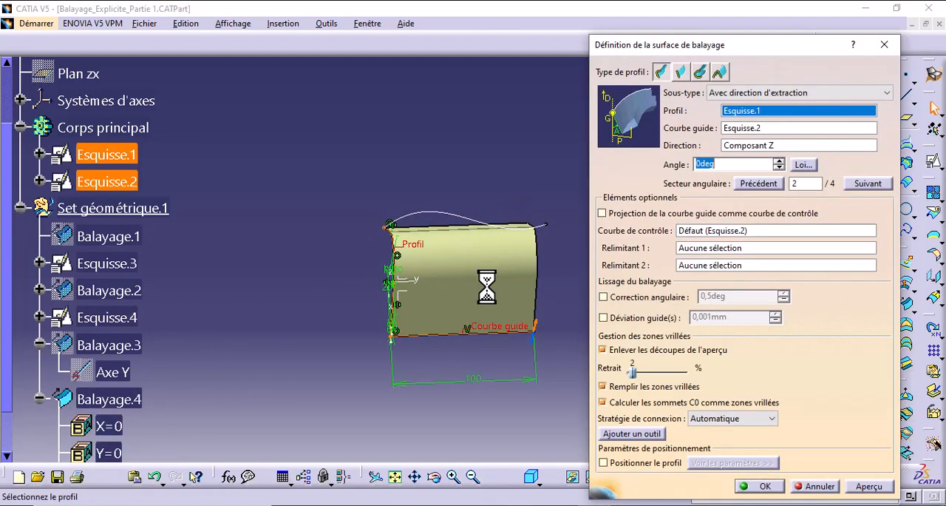
middle_click_drag(461, 329, 516, 334)
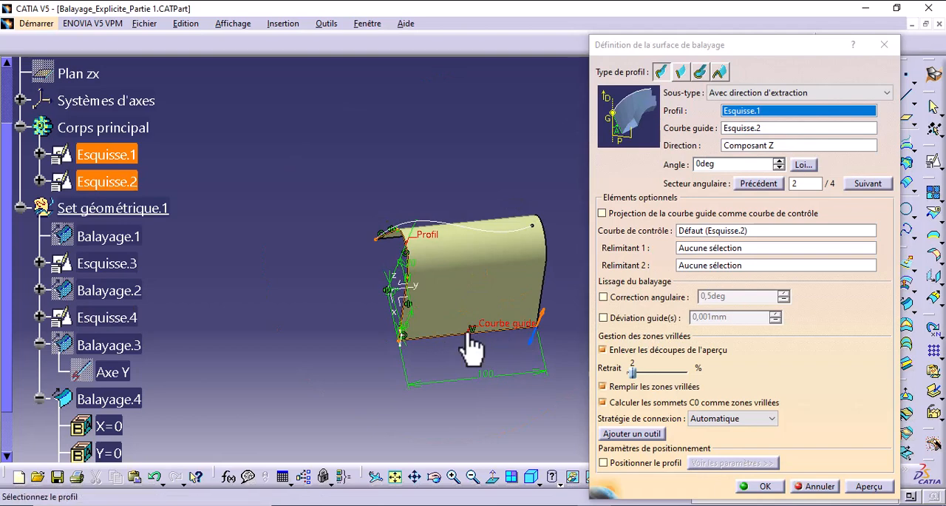
left_click(740, 130)
middle_click_drag(503, 212, 438, 212)
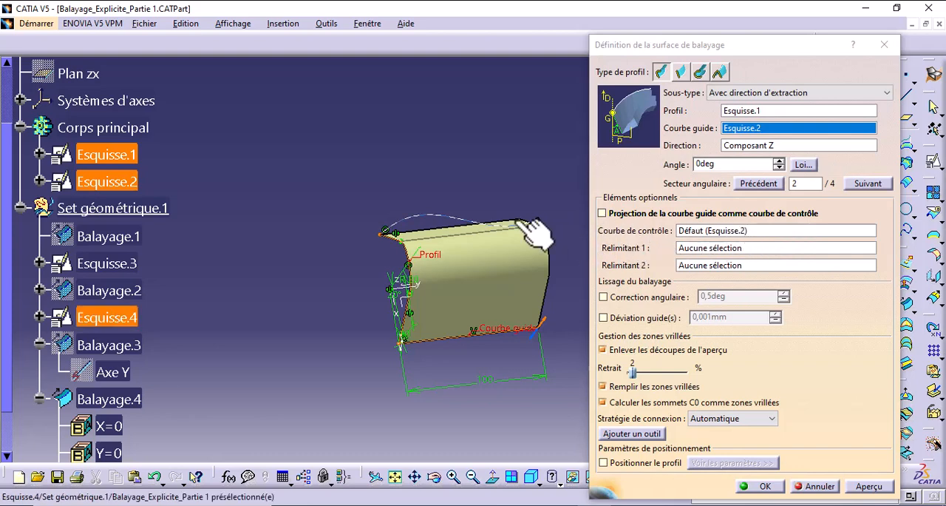
left_click(463, 220)
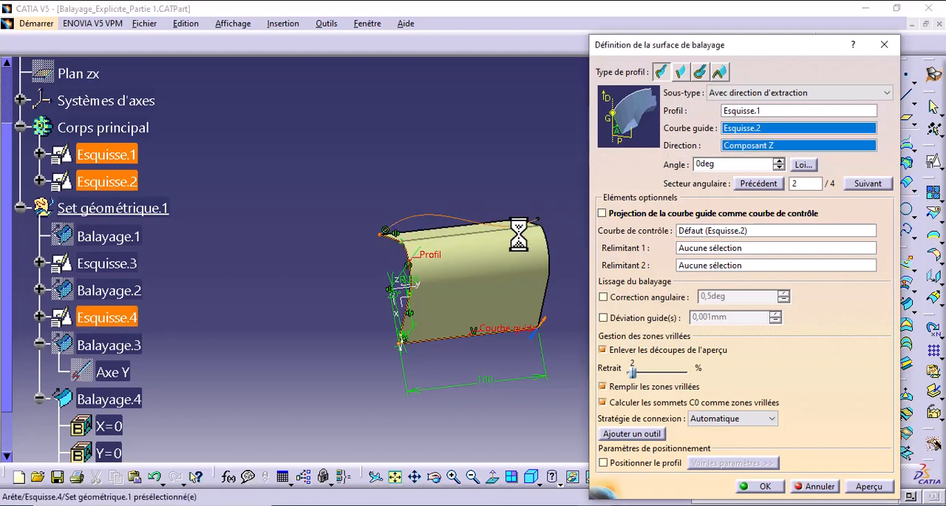
left_click(873, 487)
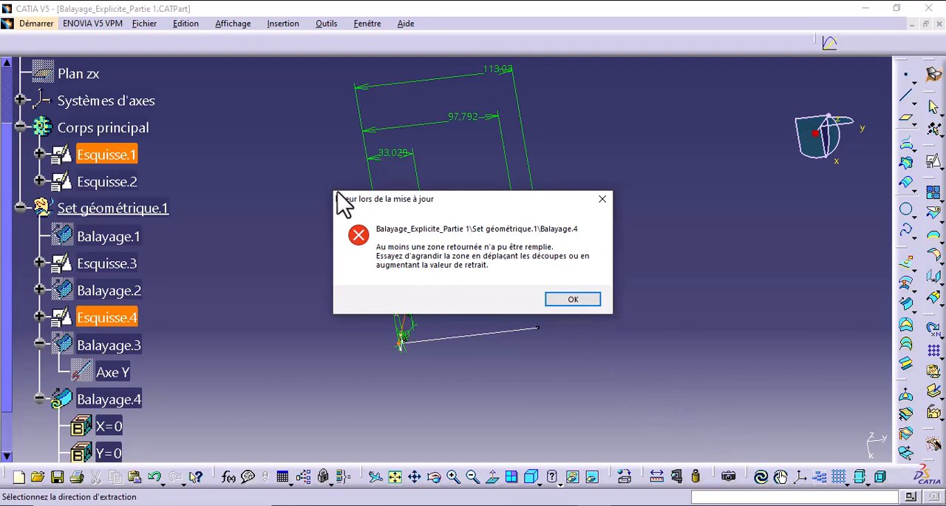
left_click(575, 296)
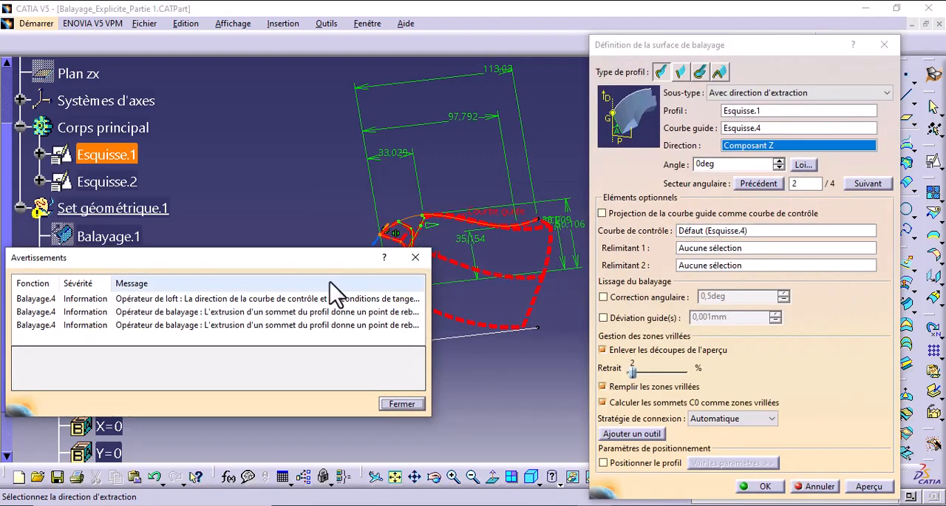
- Examine the Balayage.4 warning messages alongside the sweep geometry, and close the warnings list
left_click_drag(332, 257, 340, 119)
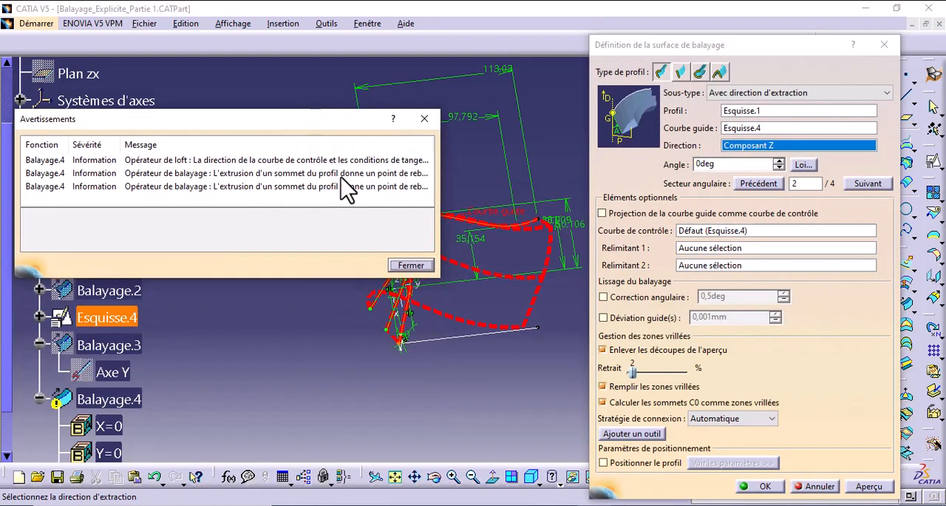
left_click_drag(442, 278, 616, 414)
left_click_drag(433, 146, 608, 154)
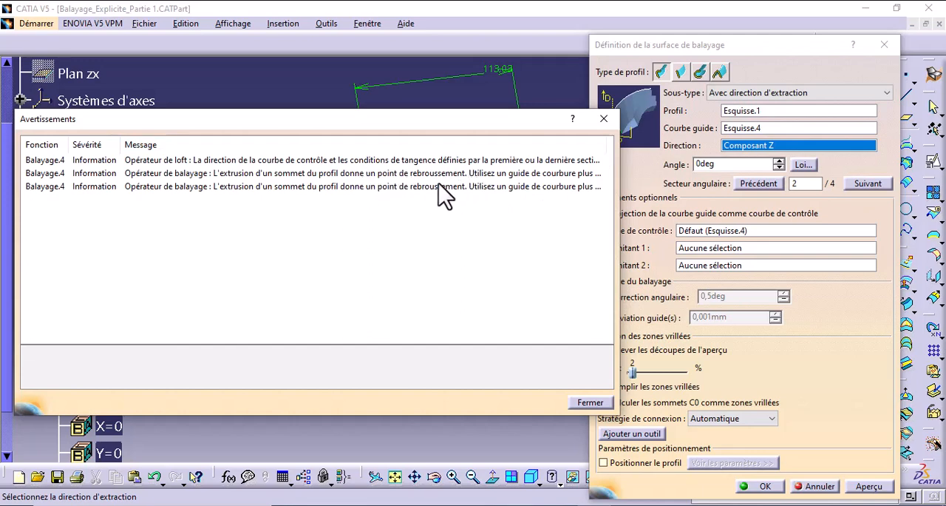
left_click_drag(503, 117, 396, 120)
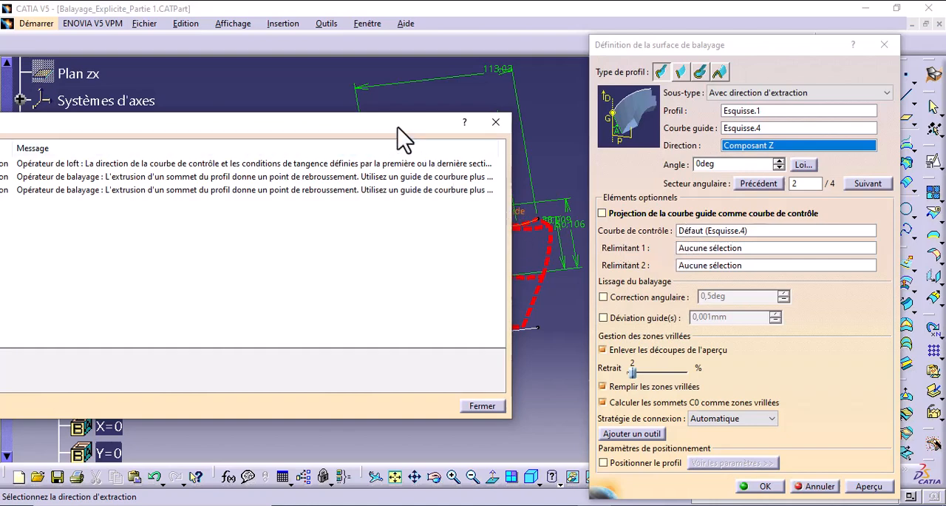
left_click_drag(398, 127, 392, 294)
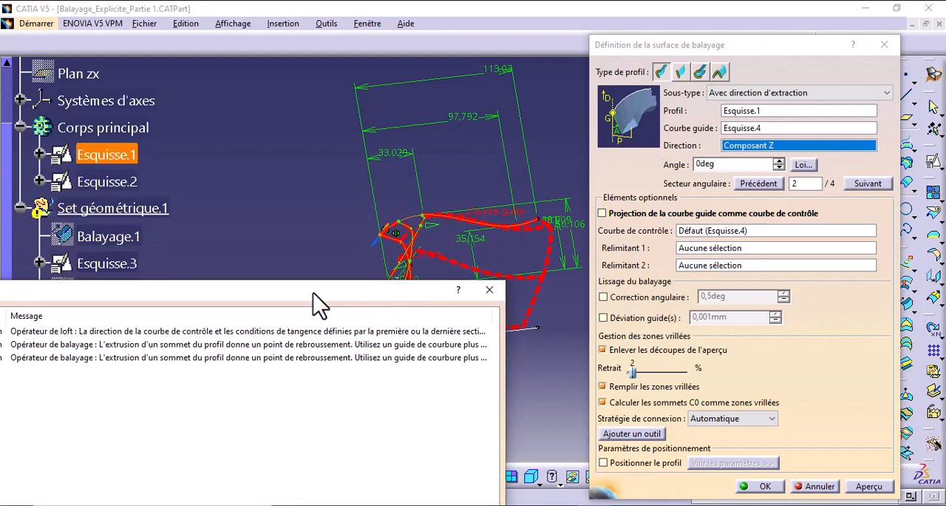
left_click_drag(318, 303, 374, 185)
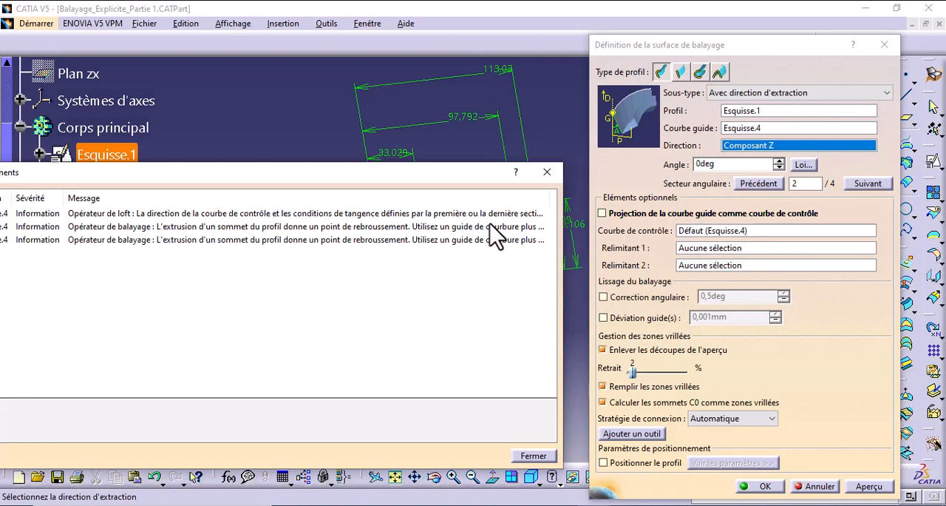
left_click_drag(433, 173, 644, 301)
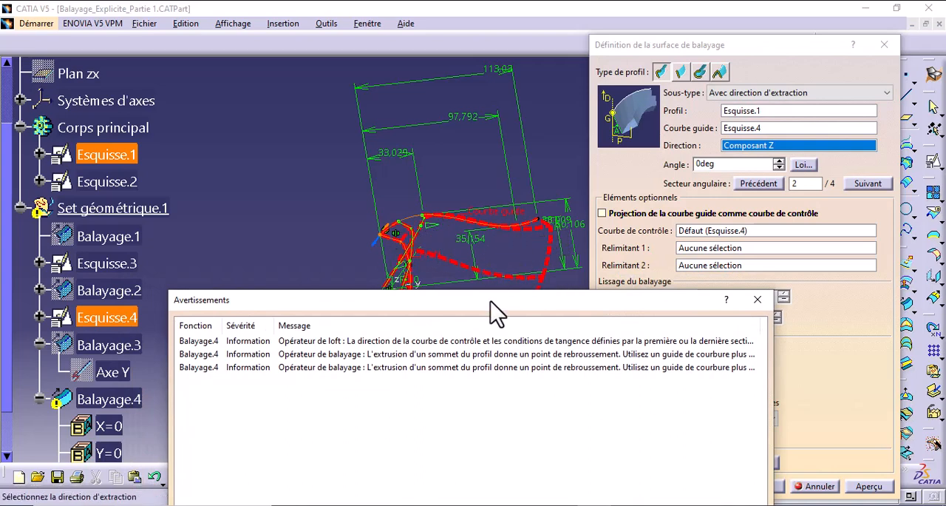
left_click_drag(477, 305, 371, 247)
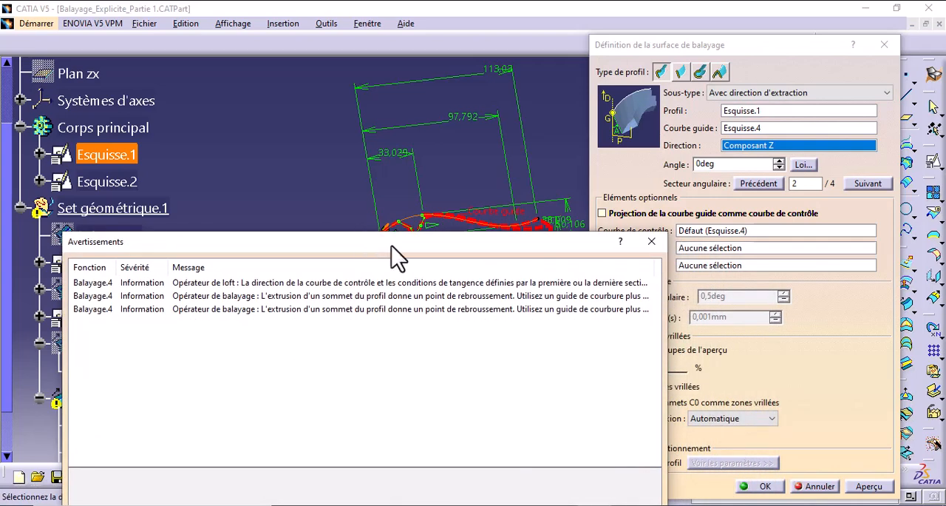
left_click(651, 243)
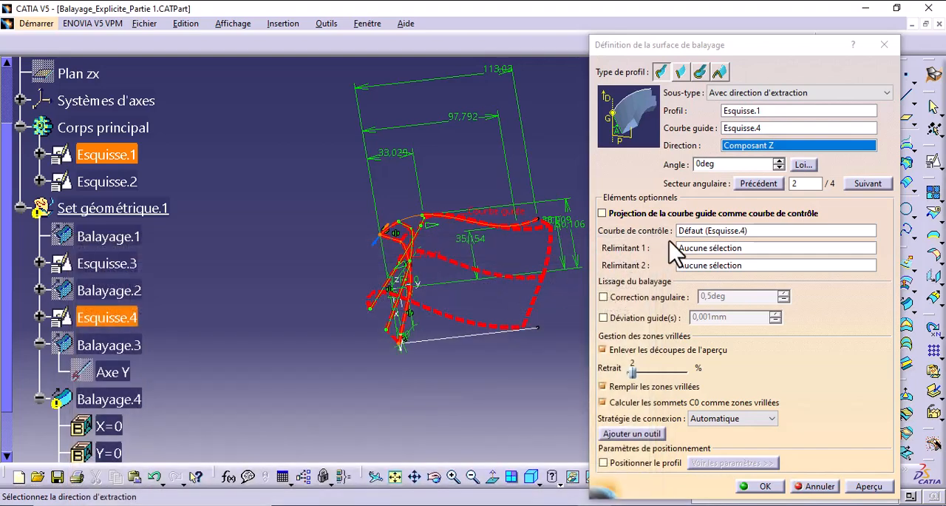
- Set the control curve of Balayage.4 to Axe Y and preview the surface
left_click(704, 232)
middle_click_drag(510, 254, 481, 247)
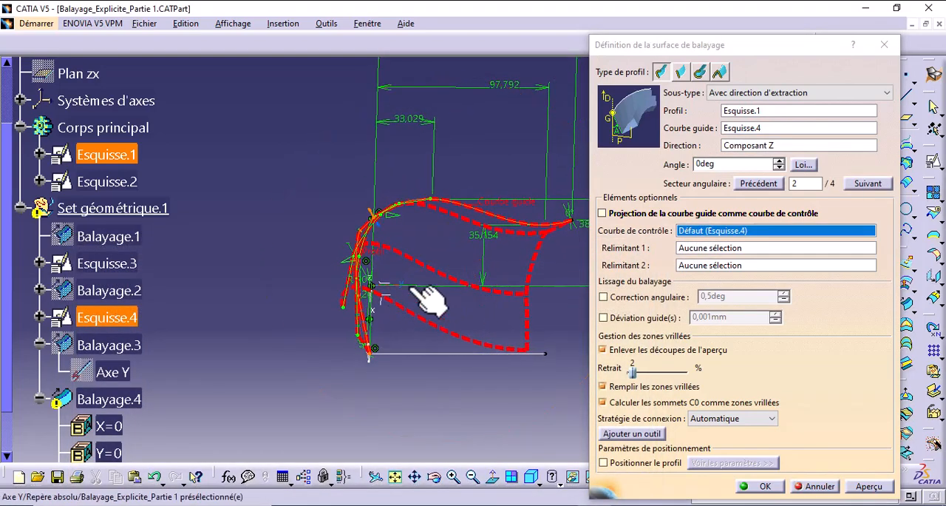
right_click(698, 235)
left_click(732, 263)
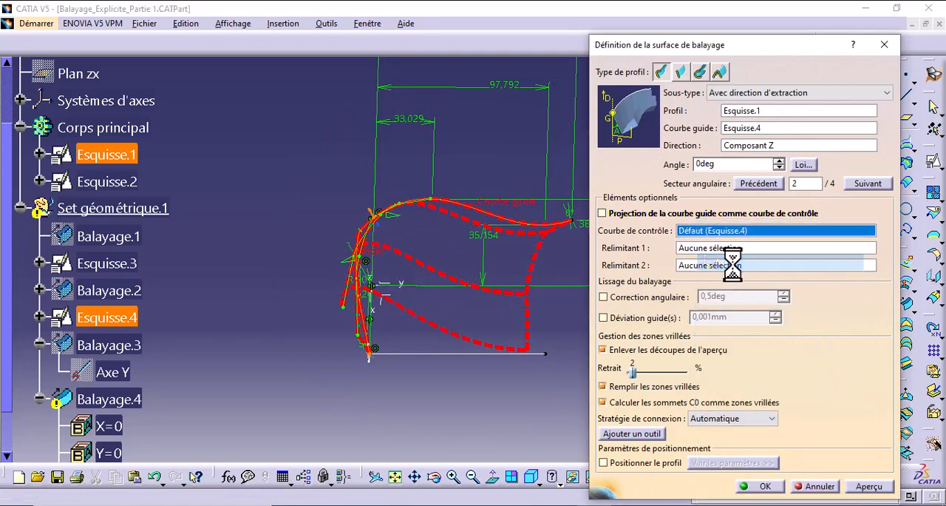
left_click(869, 486)
middle_click_drag(457, 315, 419, 370)
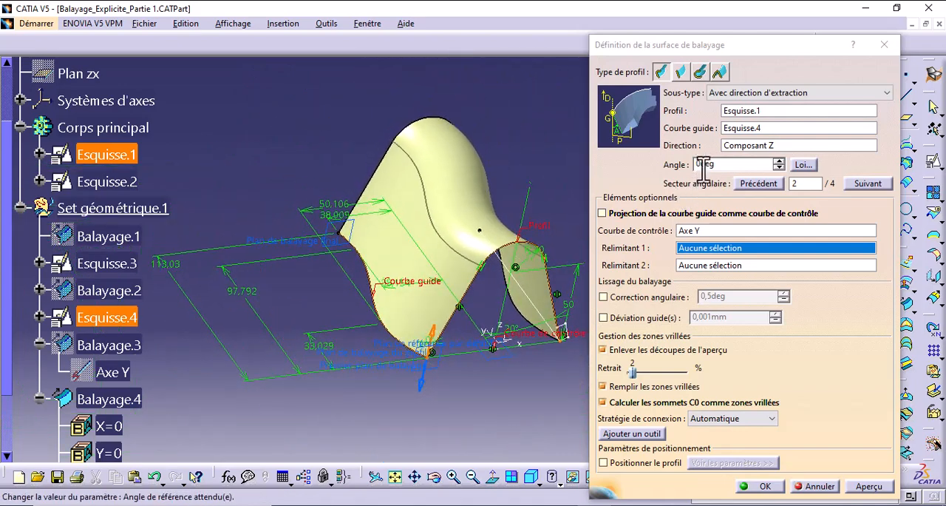
- Set the angle of Balayage.4 to 45deg, preview the surface and validate the change
double_click(725, 164)
type("4")
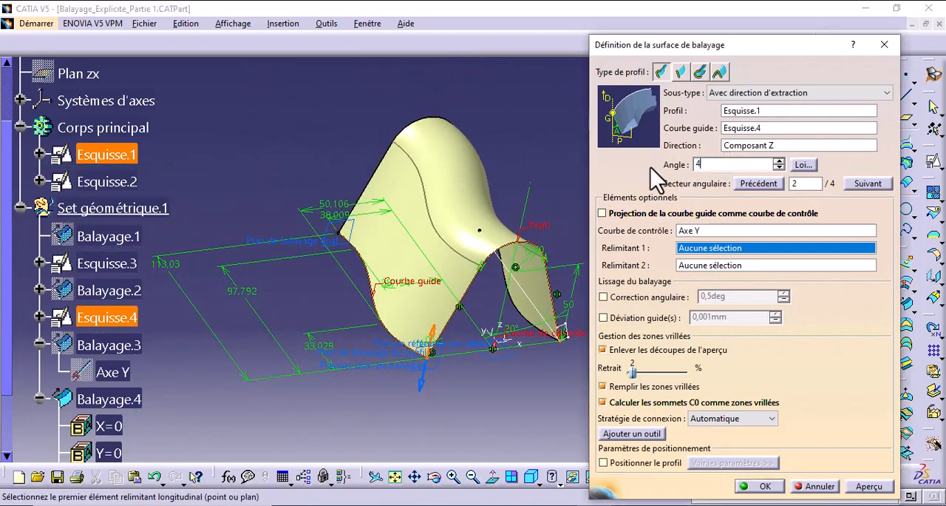
type("5")
left_click(869, 485)
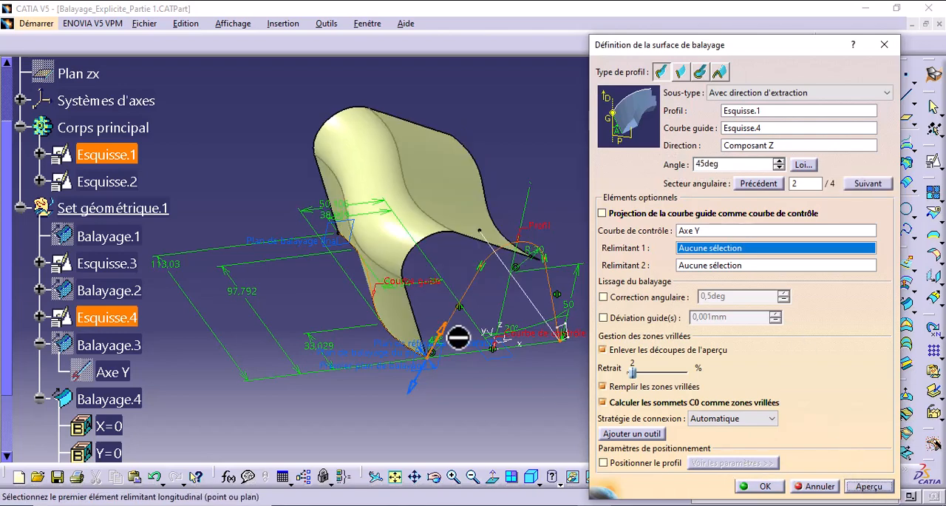
middle_click_drag(446, 329, 431, 254)
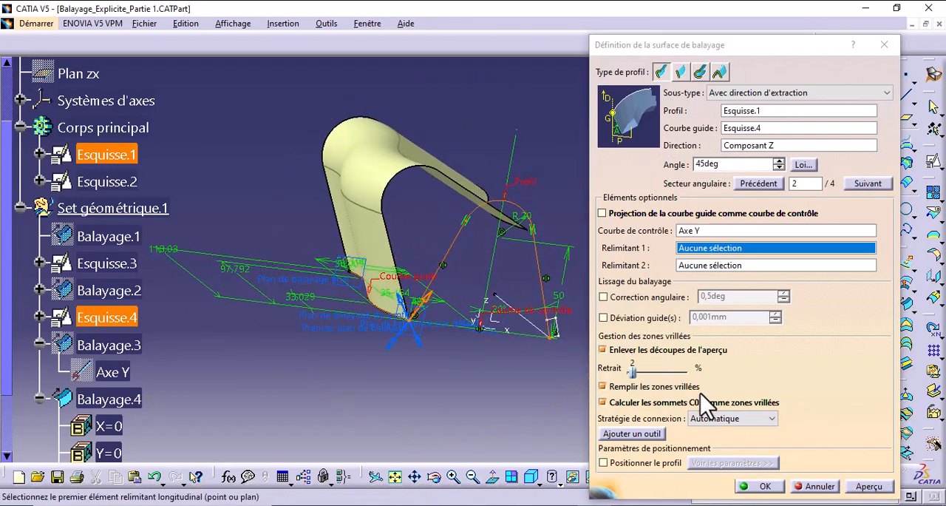
left_click(768, 485)
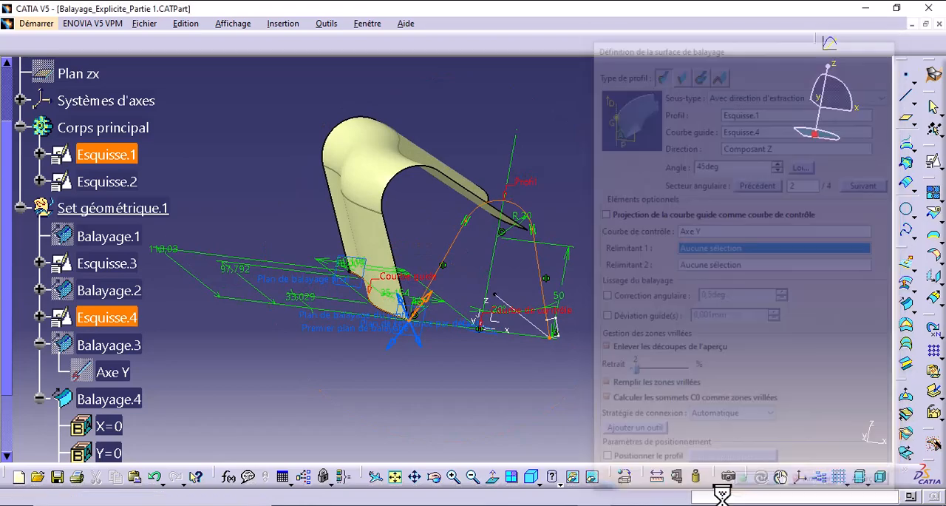